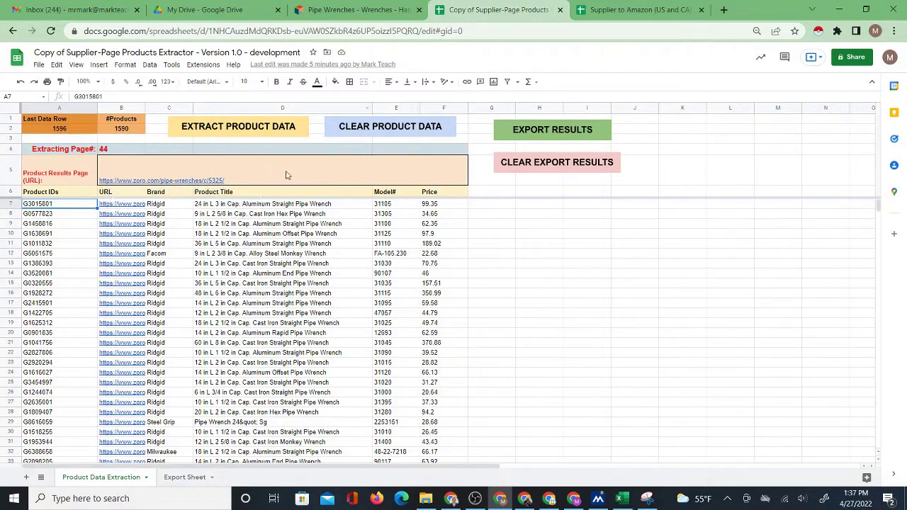
Switch to the Zoro site, look through the first page of Pipe Wrenches results and go to the second page
left_click(335, 9)
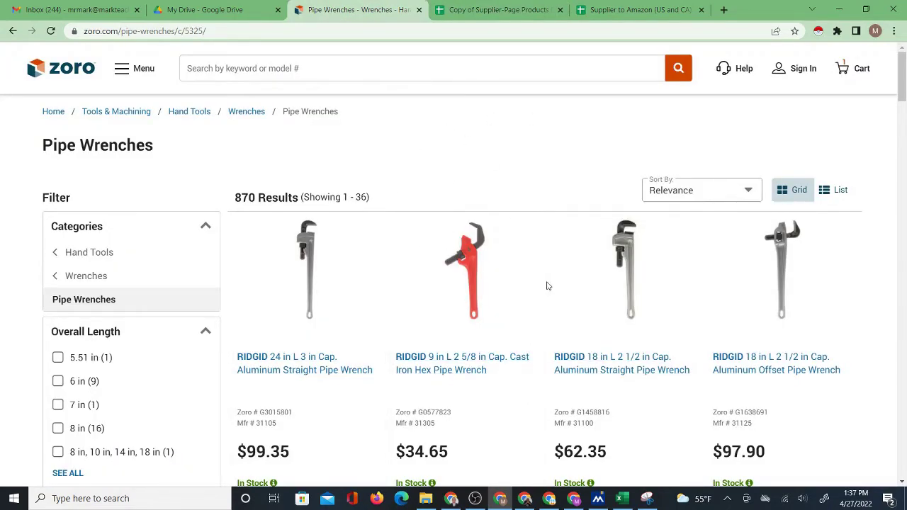
scroll(546, 283, "down", 2)
scroll(436, 291, "up", 2)
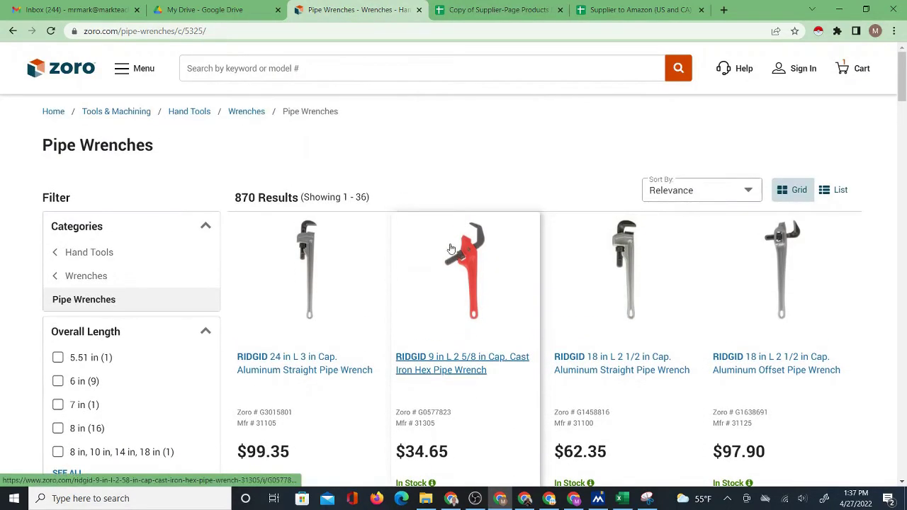
scroll(455, 253, "down", 4)
scroll(536, 286, "down", 3)
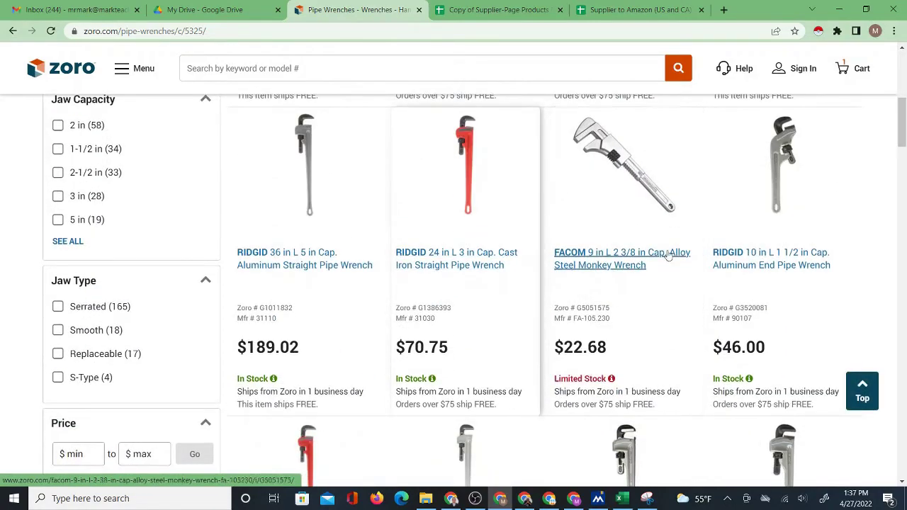
scroll(545, 280, "down", 10)
scroll(513, 354, "down", 11)
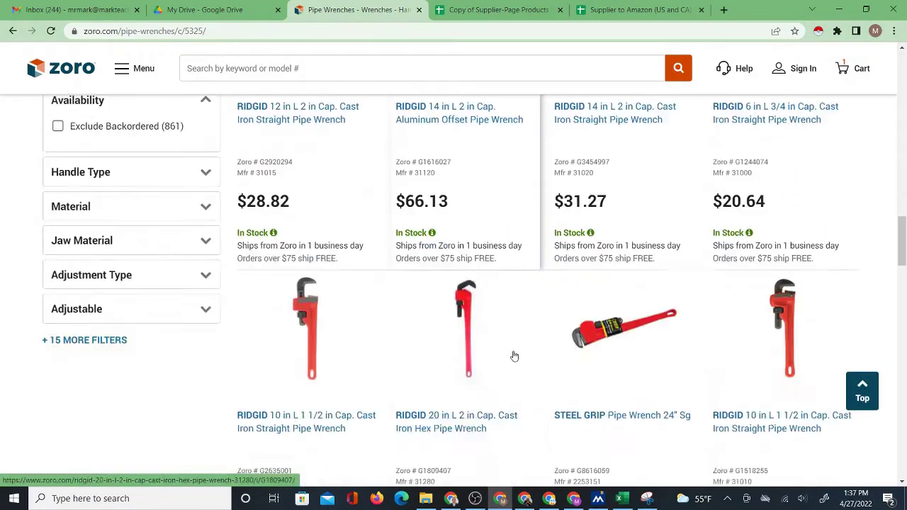
scroll(536, 305, "down", 18)
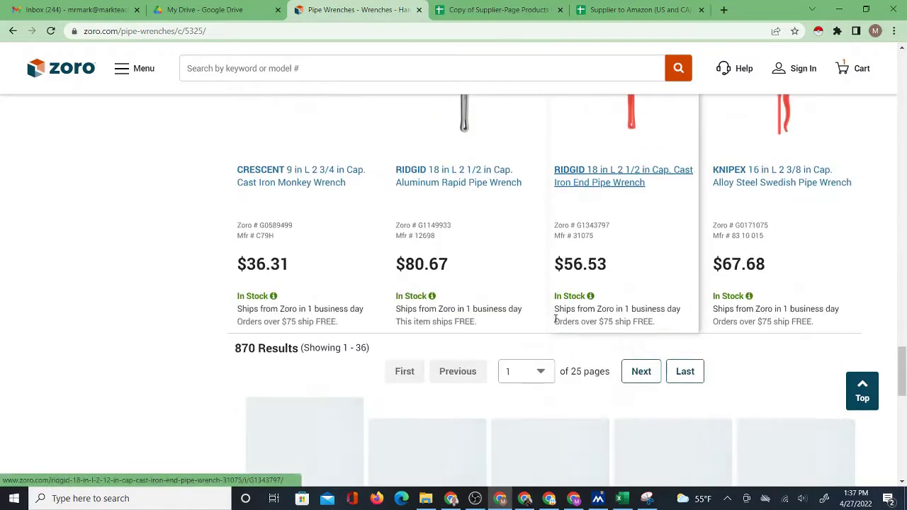
scroll(587, 183, "up", 3)
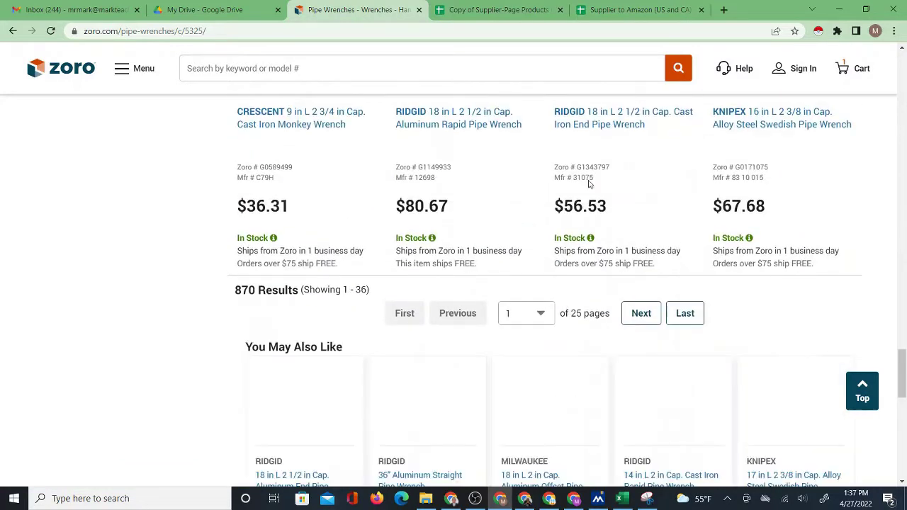
left_click(634, 313)
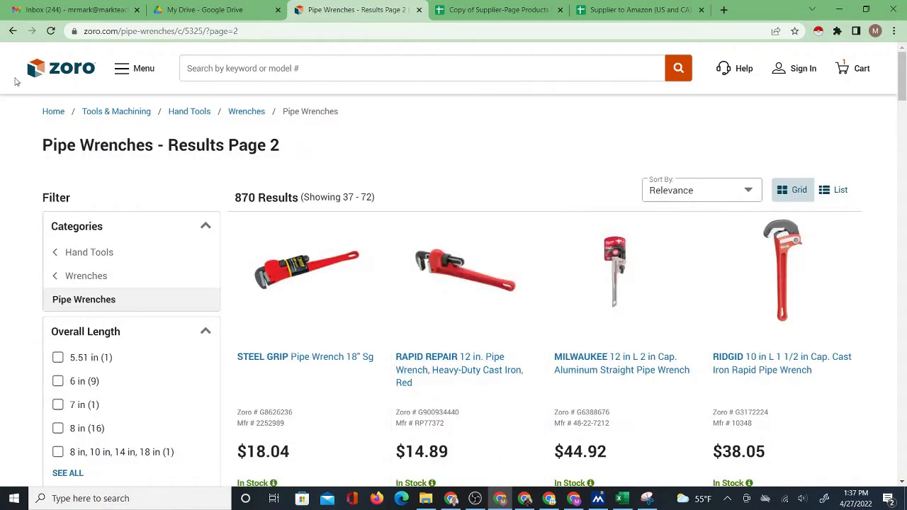
Review the extracted product rows against Zoro's pipe wrench listing, and check the supplier product data in the Supplier to Amazon matcher sheet
left_click(489, 10)
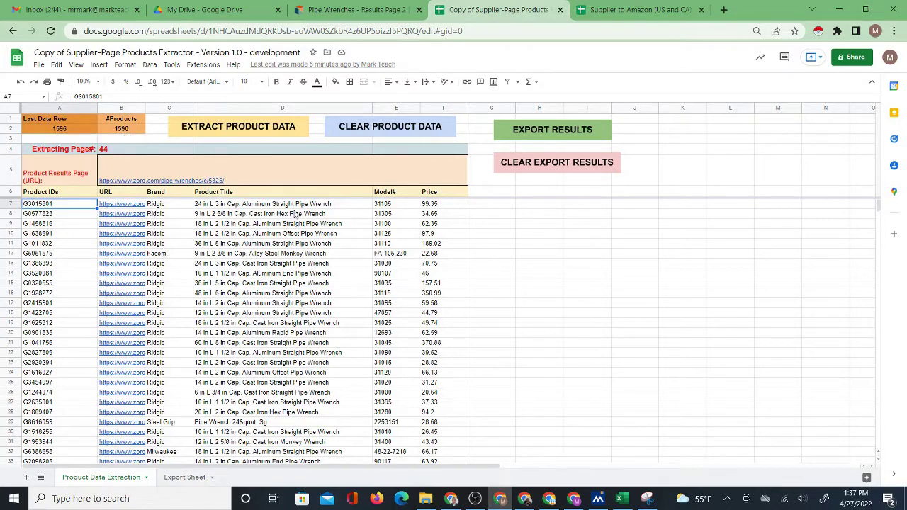
left_click(354, 10)
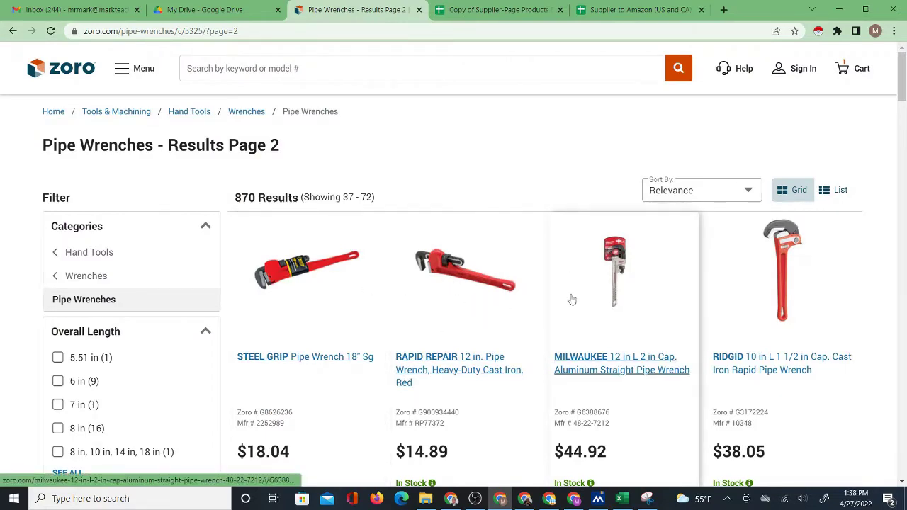
scroll(397, 276, "down", 5)
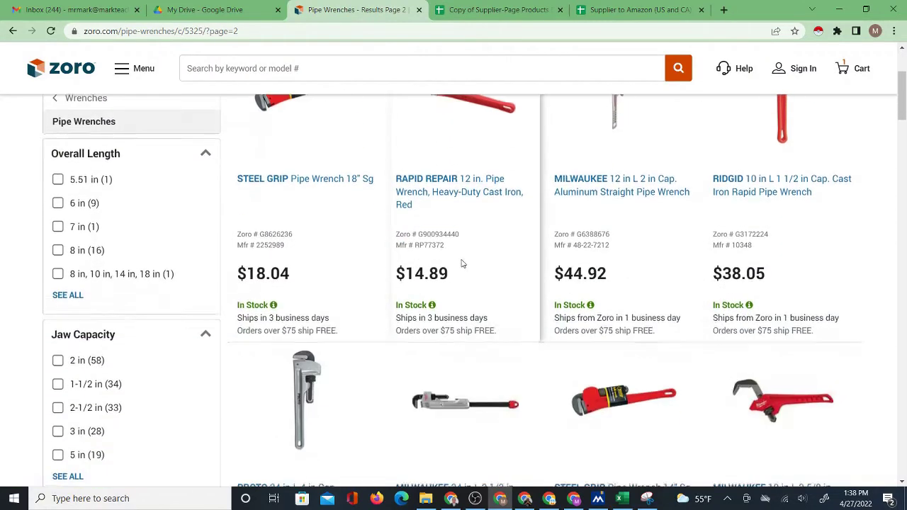
left_click(472, 10)
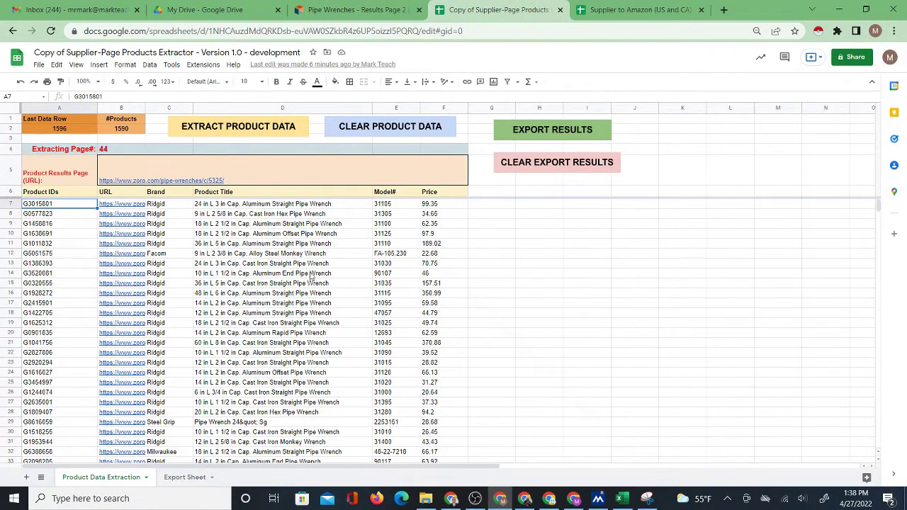
scroll(315, 280, "down", 3)
scroll(320, 285, "down", 15)
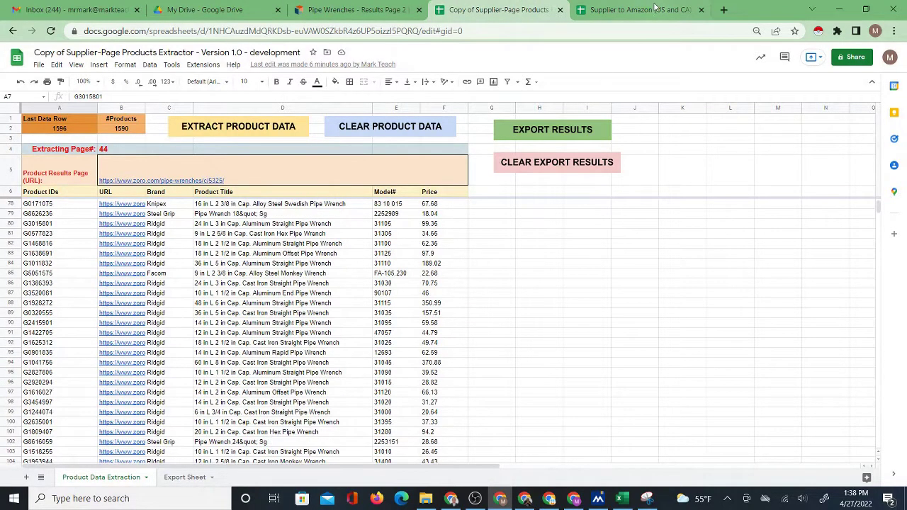
left_click(629, 11)
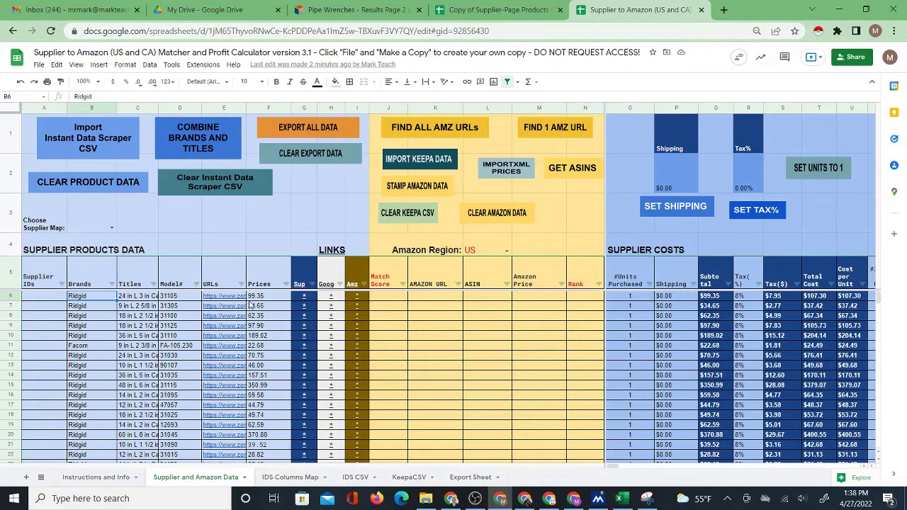
mouse_move(246, 307)
Run Instant Data Scraper on Zoro's pipe wrench results and mark the page's Next control for multi-page crawling
left_click(352, 10)
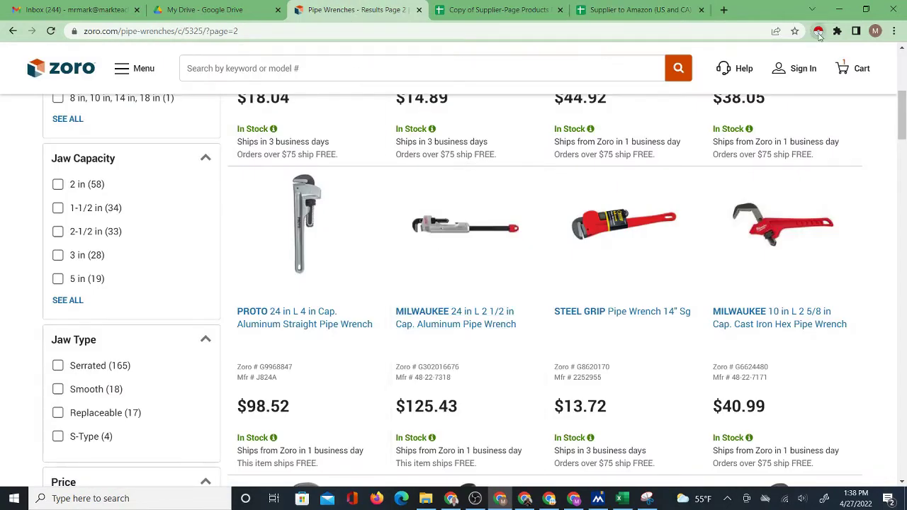
left_click(818, 32)
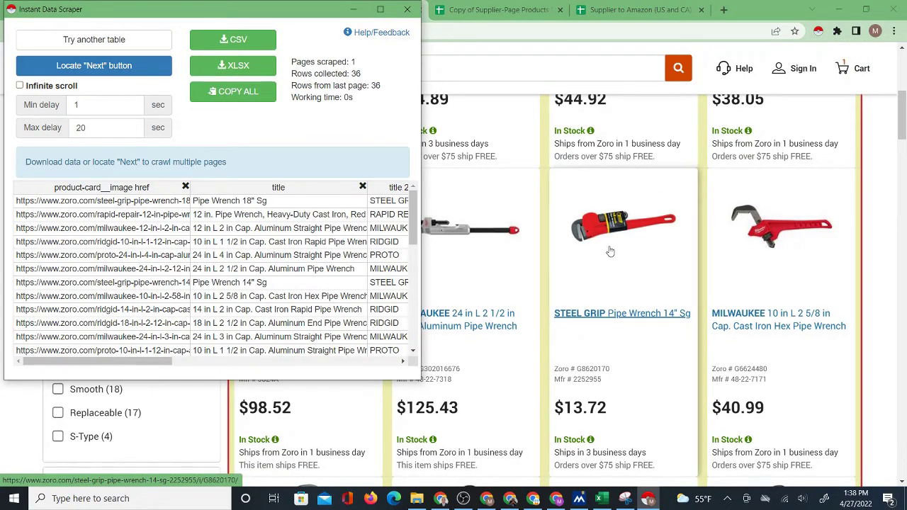
left_click(62, 69)
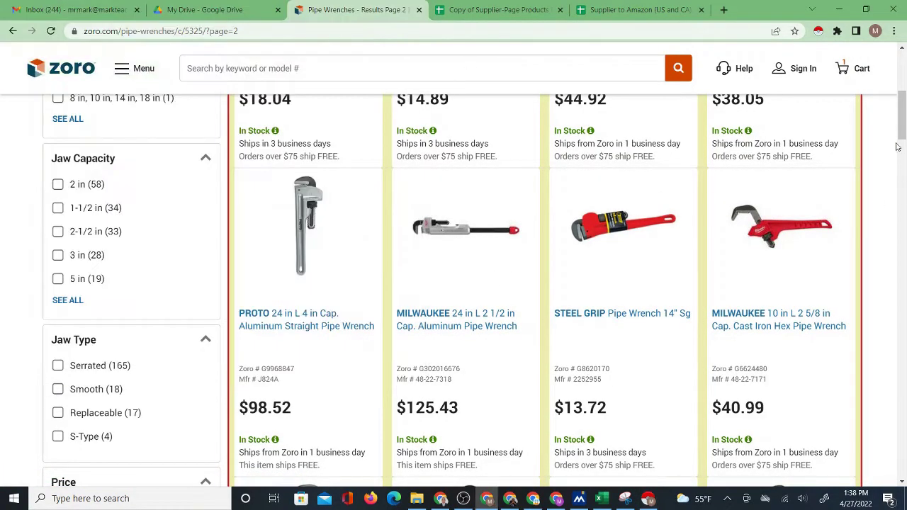
left_click_drag(901, 116, 853, 354)
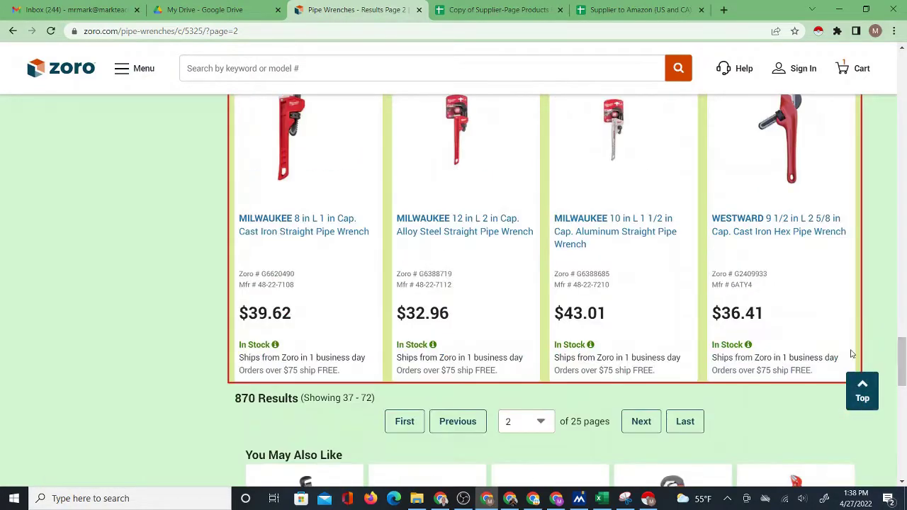
left_click(645, 422)
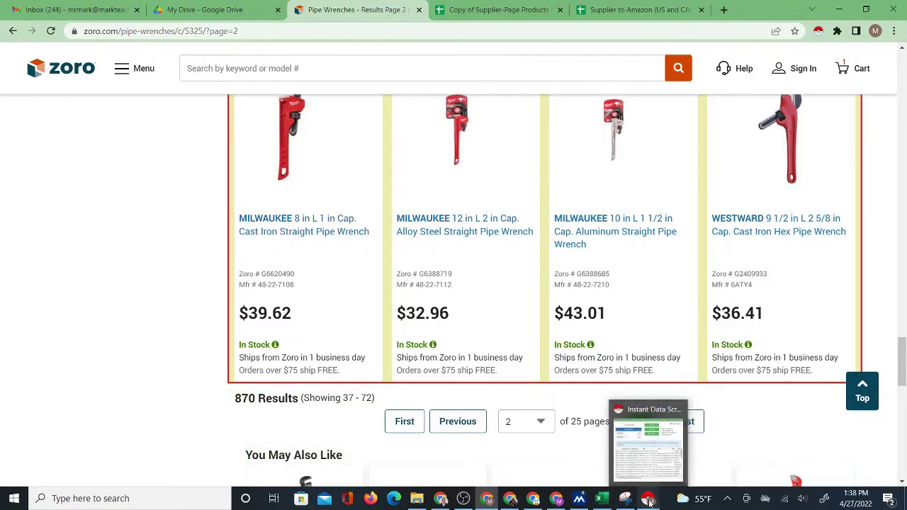
Crawl the pipe wrench result pages with Instant Data Scraper, and close the scraper without downloading the data
left_click(653, 494)
left_click(106, 67)
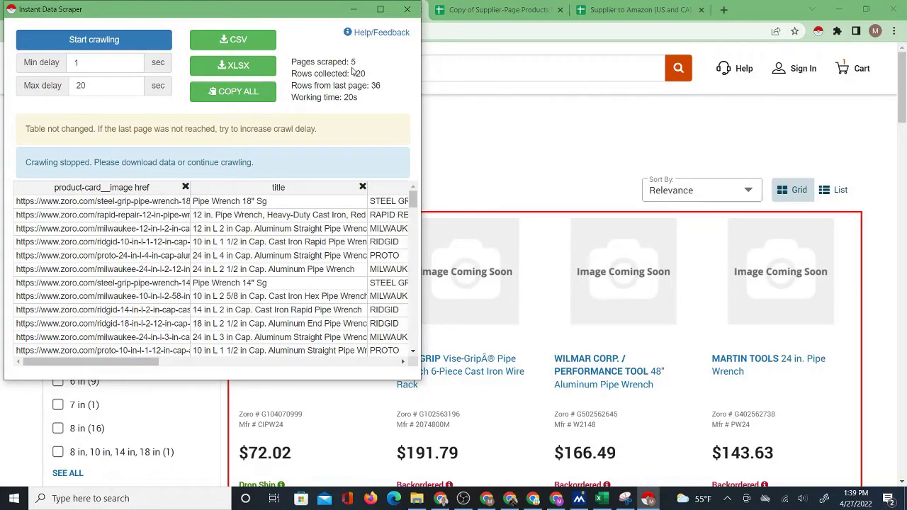
left_click(408, 12)
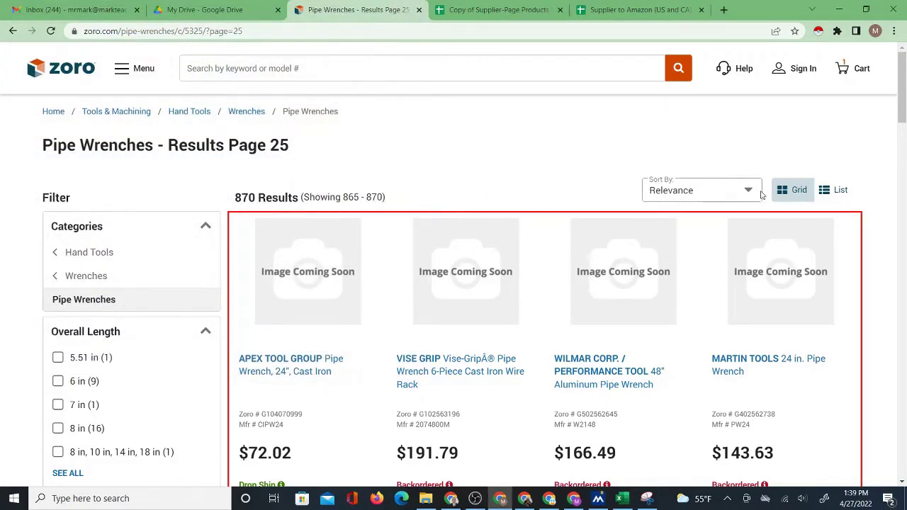
Go back to the Supplier-Page Products Extractor sheet and review the extracted product data from its first row
left_click_drag(904, 86, 578, 190)
left_click(482, 6)
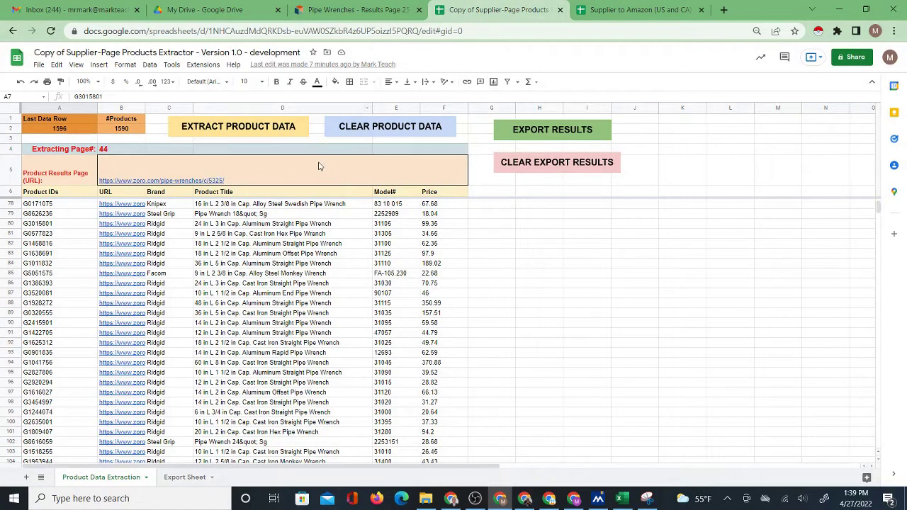
mouse_move(318, 166)
left_click_drag(877, 208, 875, 193)
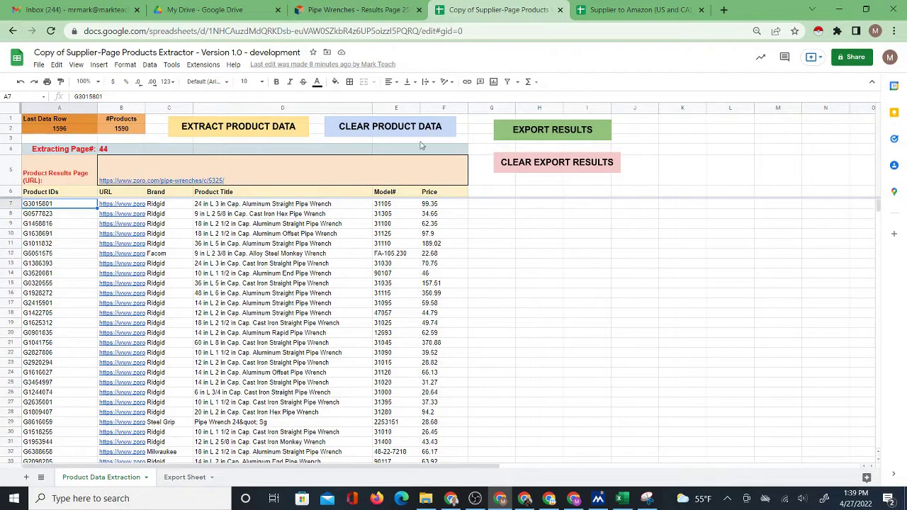
In the Supplier to Amazon matcher sheet, find the Amazon URLs for the supplier products, starting at cell K6
left_click(584, 9)
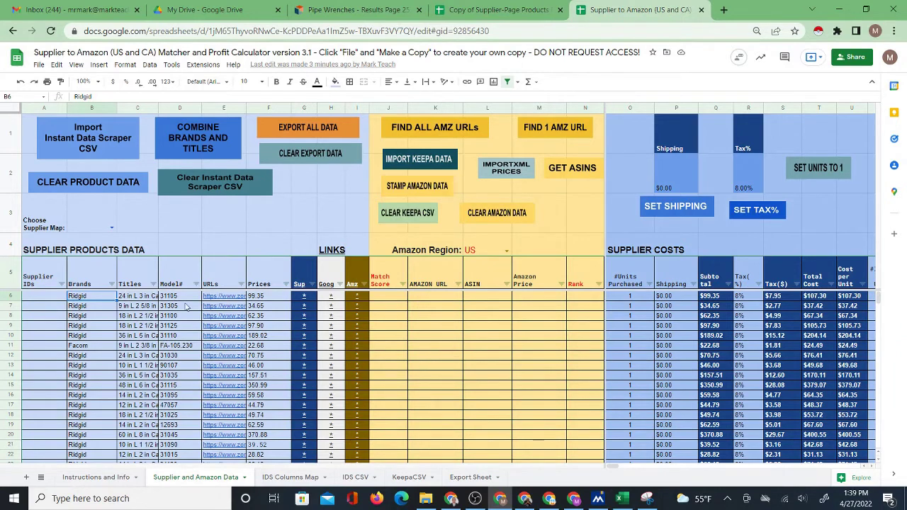
left_click(422, 299)
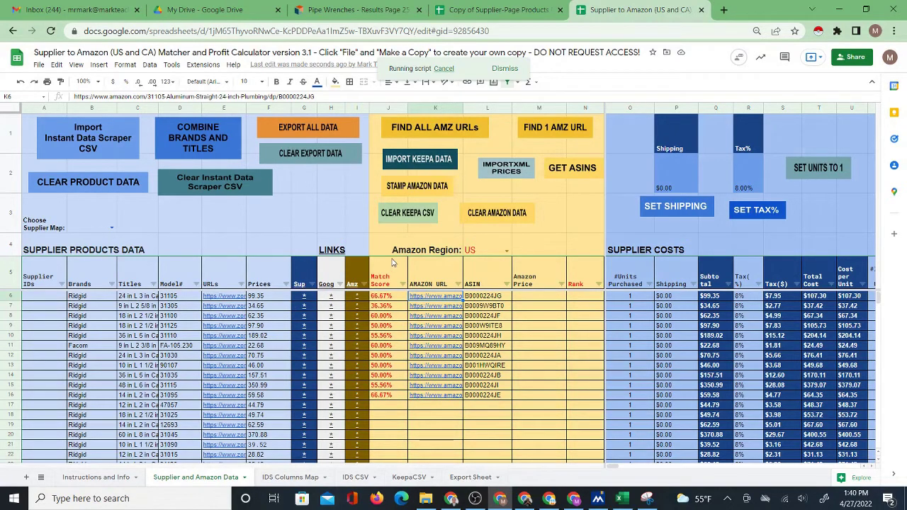
Clear all extracted product data from the Supplier-Page Products Extractor sheet
left_click(482, 7)
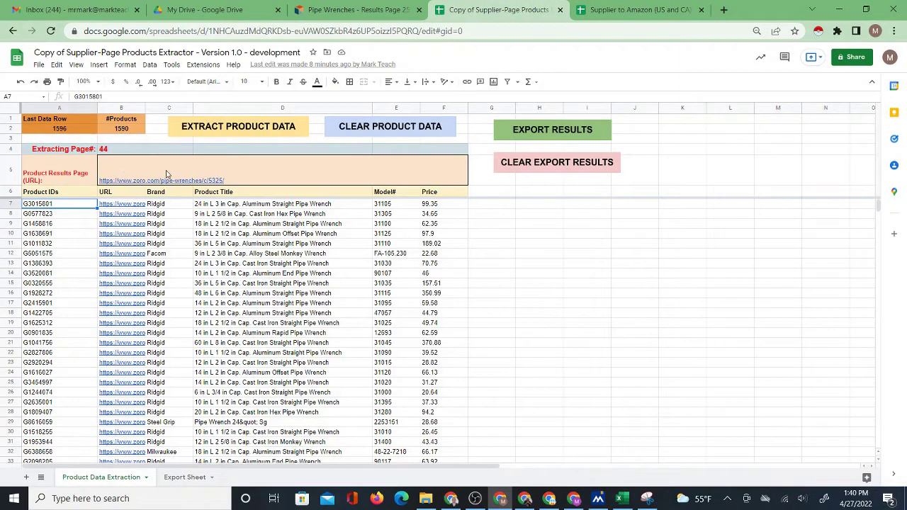
mouse_move(169, 181)
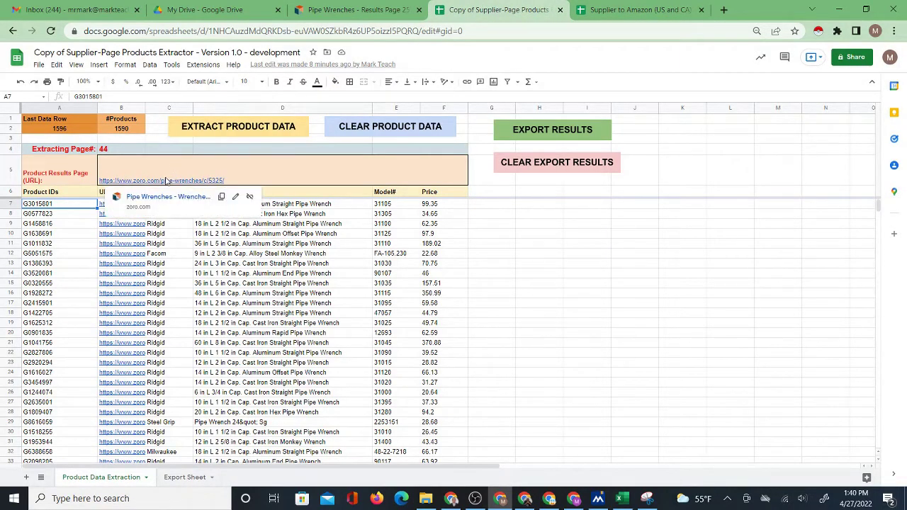
left_click(388, 132)
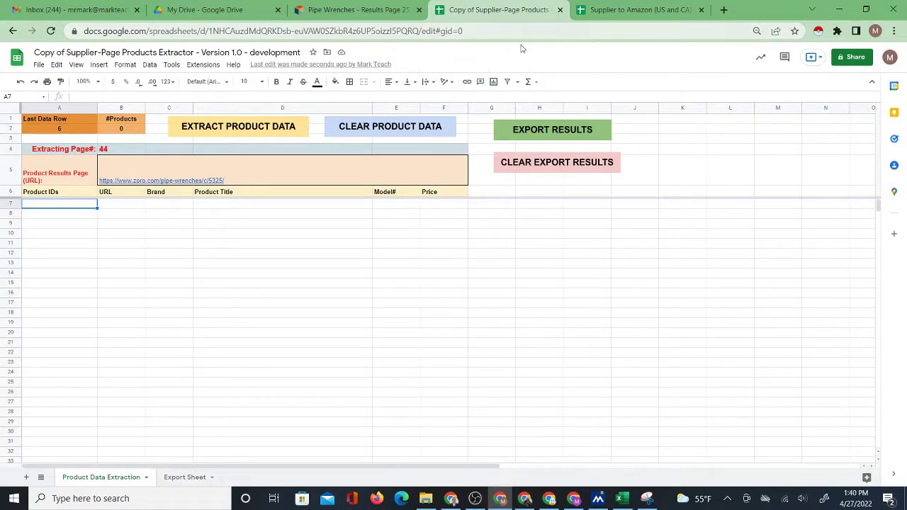
Delete the Zoro pipe wrenches link from the Product Results Page (URL) cell and leave that cell selected
left_click(180, 171)
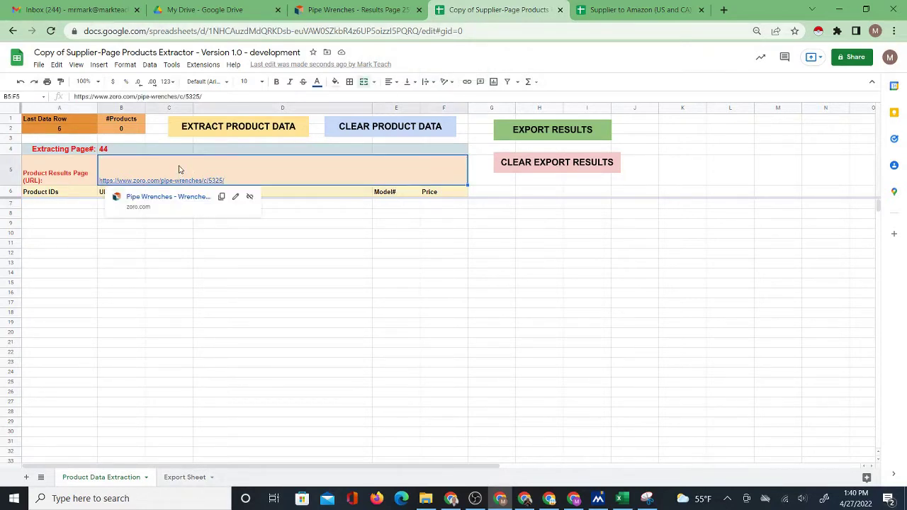
key("Delete")
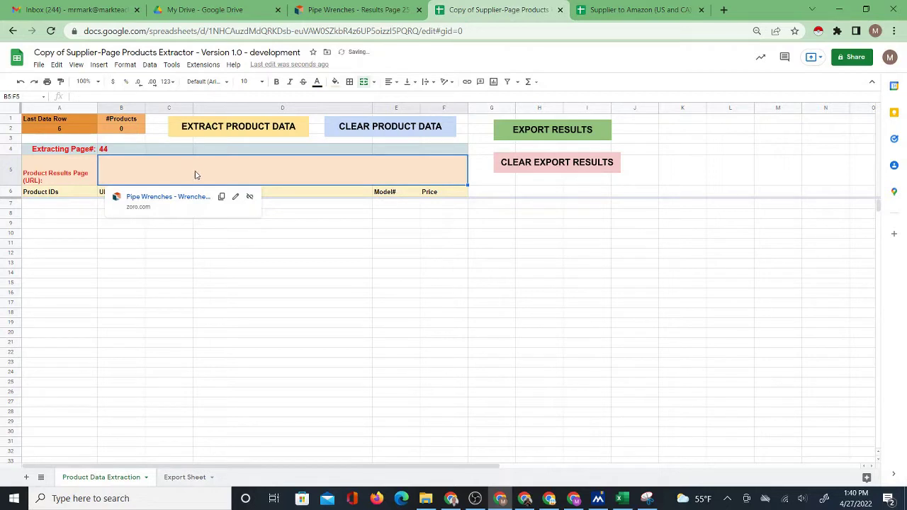
left_click(374, 265)
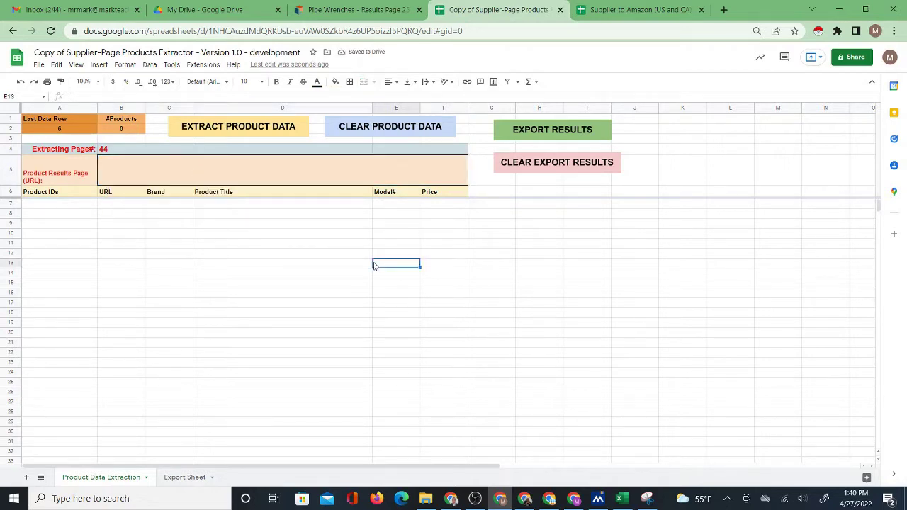
left_click(69, 205)
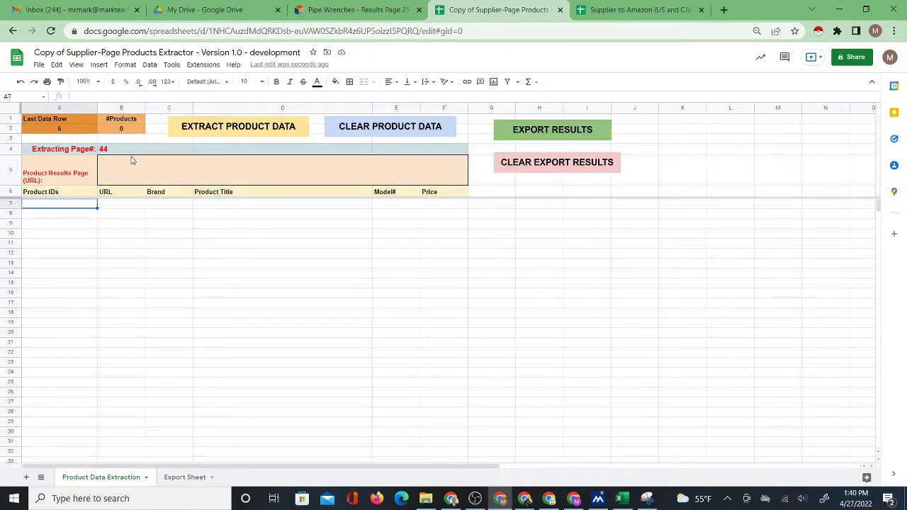
left_click(151, 167)
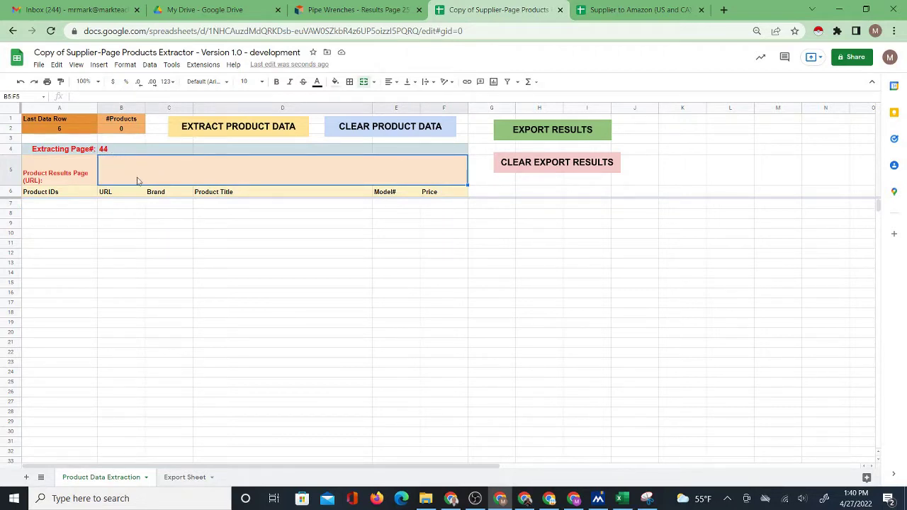
Switch to the Zoro site and open its Ladders category, inside Ladders, Scaffolding & Platforms under Material Handling
left_click(358, 7)
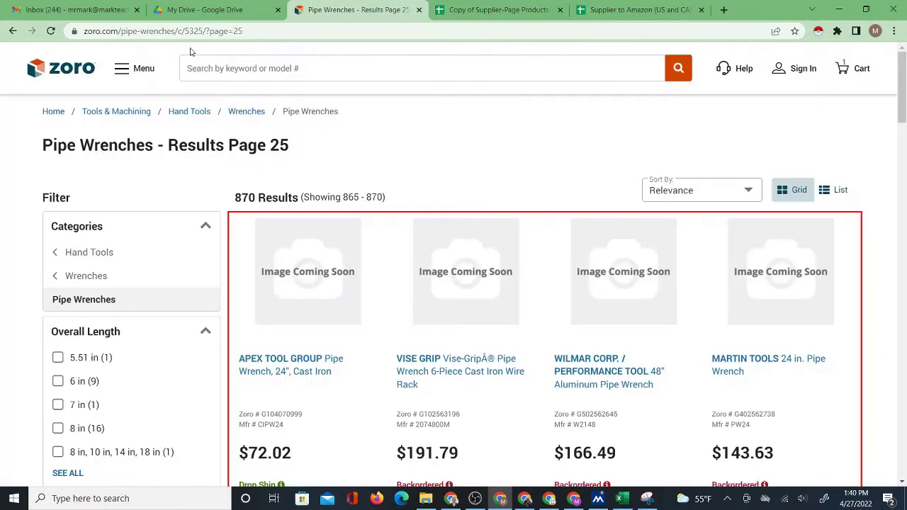
left_click(51, 113)
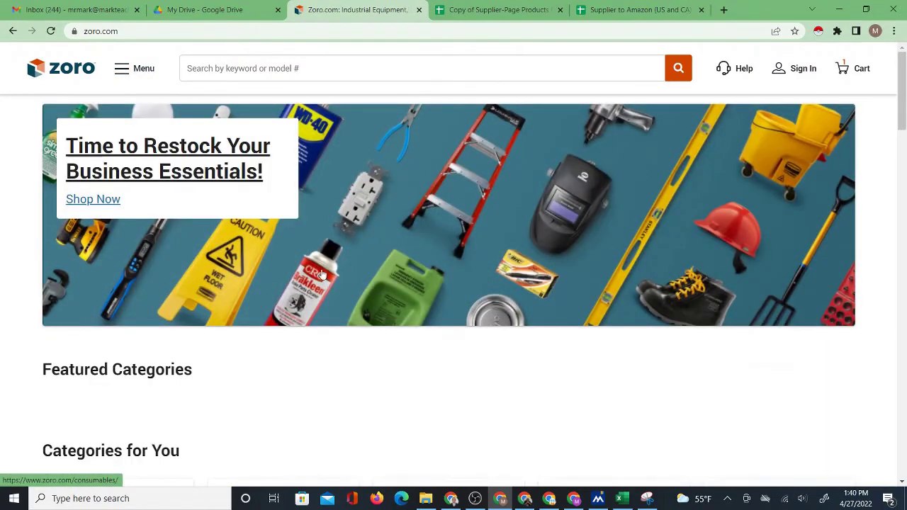
scroll(333, 277, "down", 4)
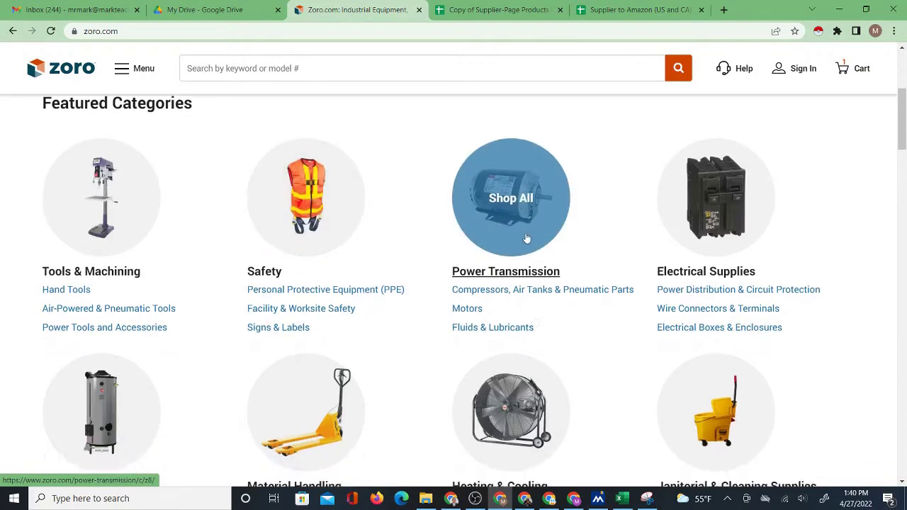
scroll(526, 238, "down", 1)
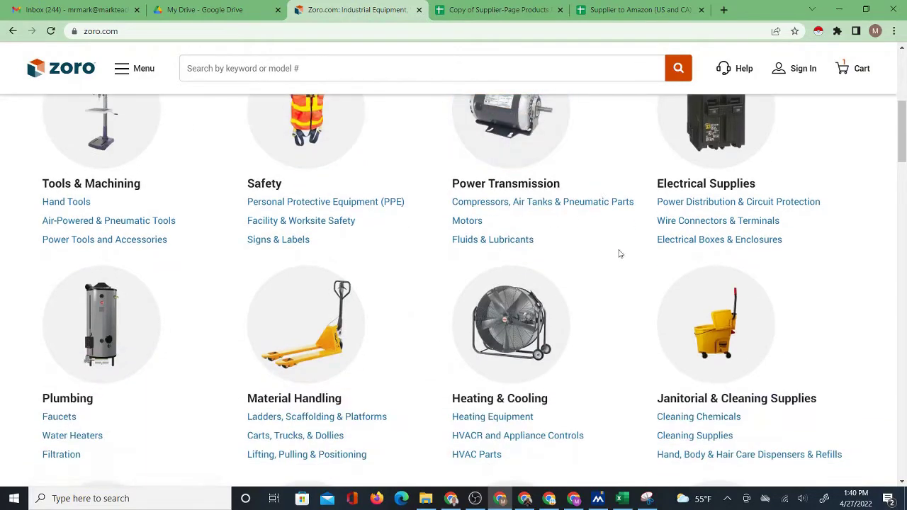
scroll(624, 250, "down", 2)
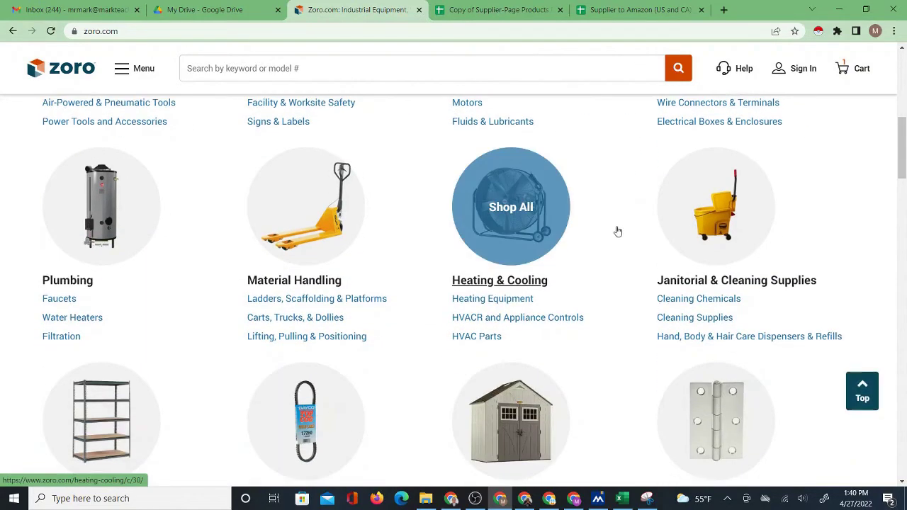
left_click(326, 301)
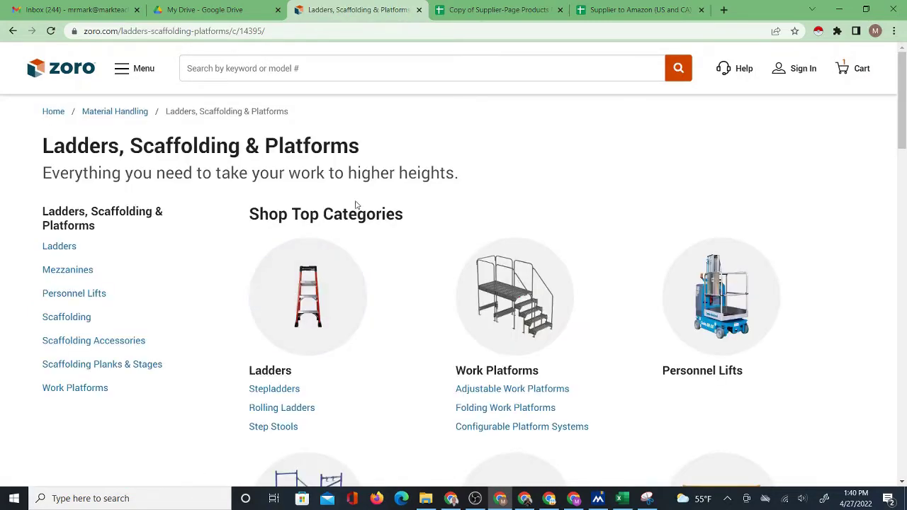
scroll(503, 344, "down", 1)
left_click(288, 259)
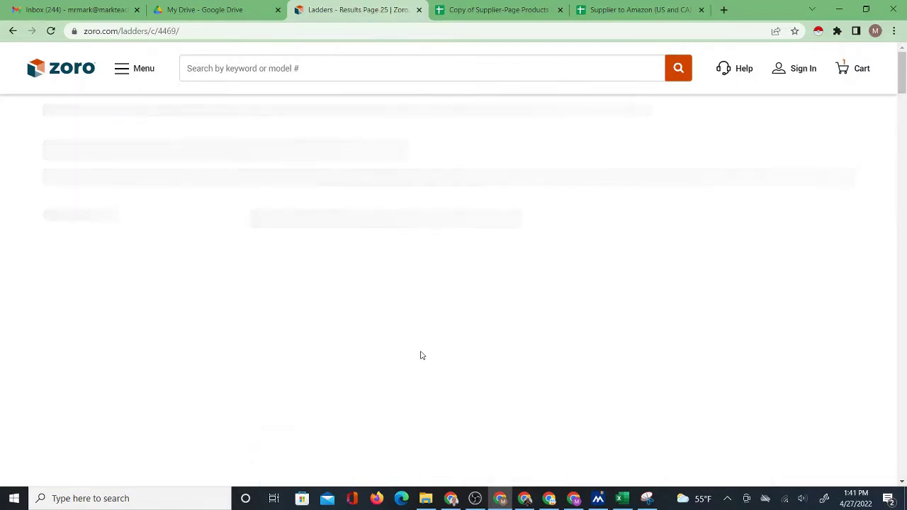
Look through the first page of Ladders results down to the page navigation below the products
scroll(559, 319, "down", 3)
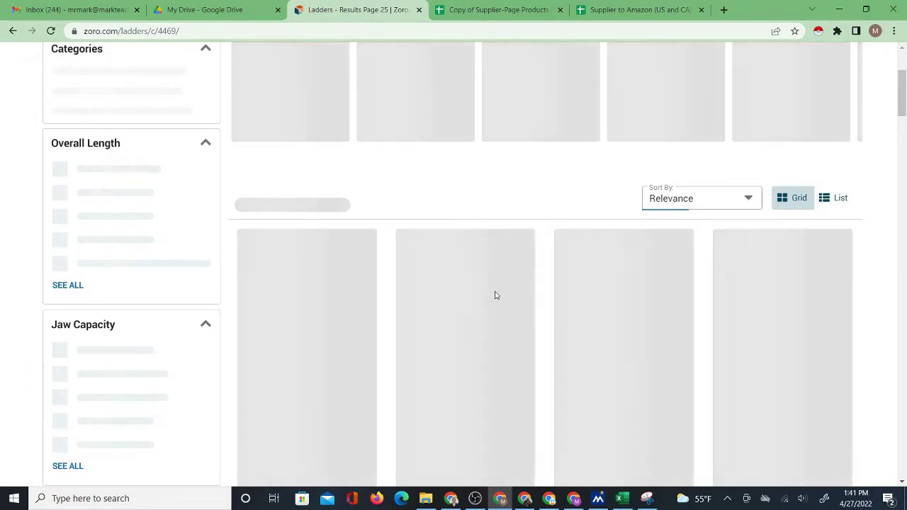
scroll(588, 327, "down", 2)
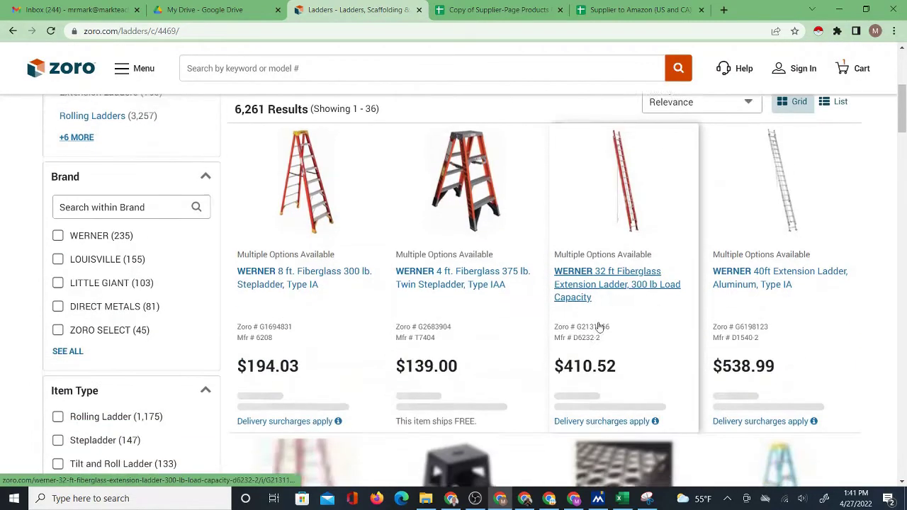
scroll(598, 326, "down", 1)
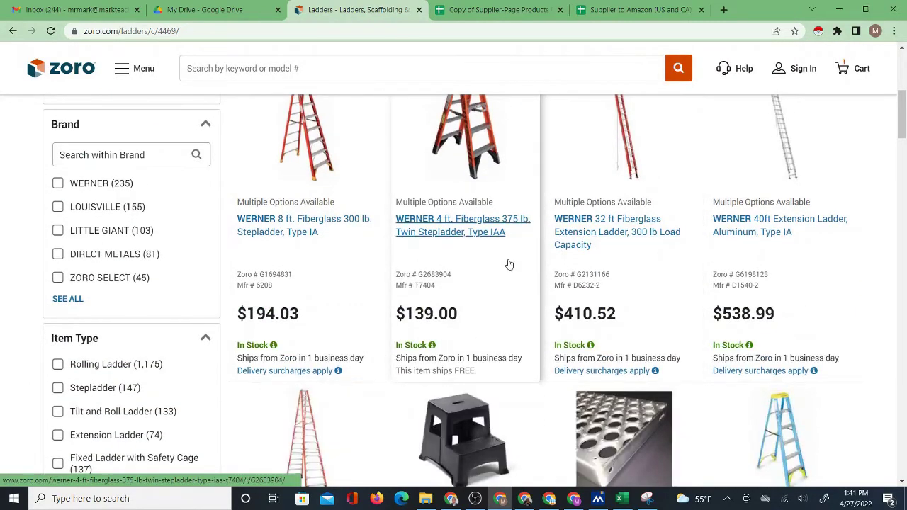
scroll(576, 242, "down", 3)
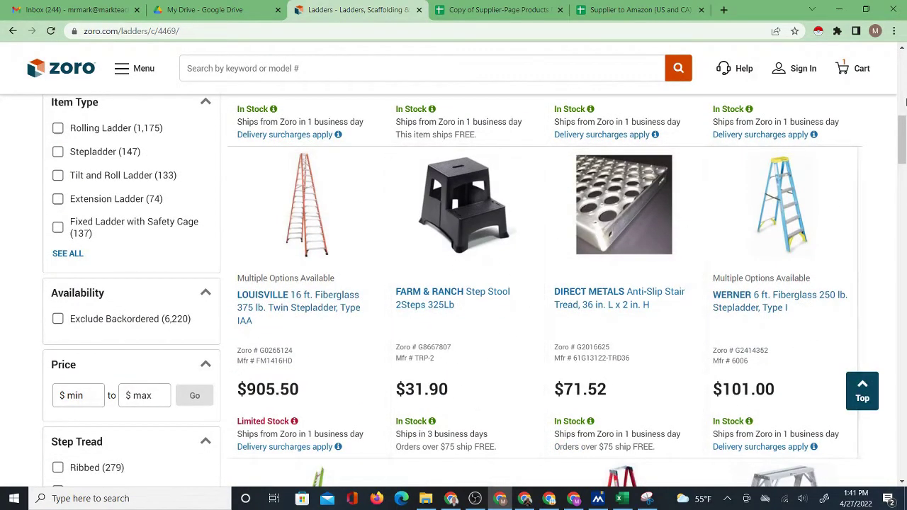
left_click_drag(903, 138, 902, 71)
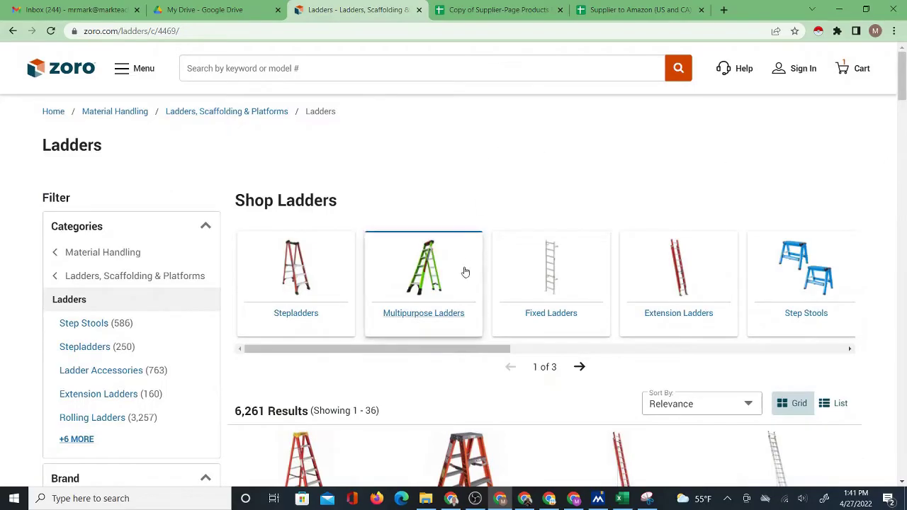
scroll(540, 350, "down", 10)
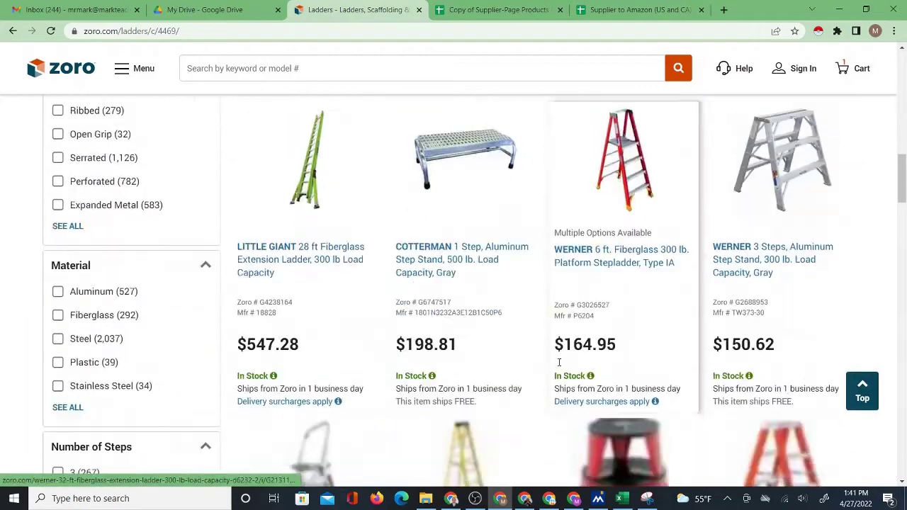
scroll(559, 363, "down", 15)
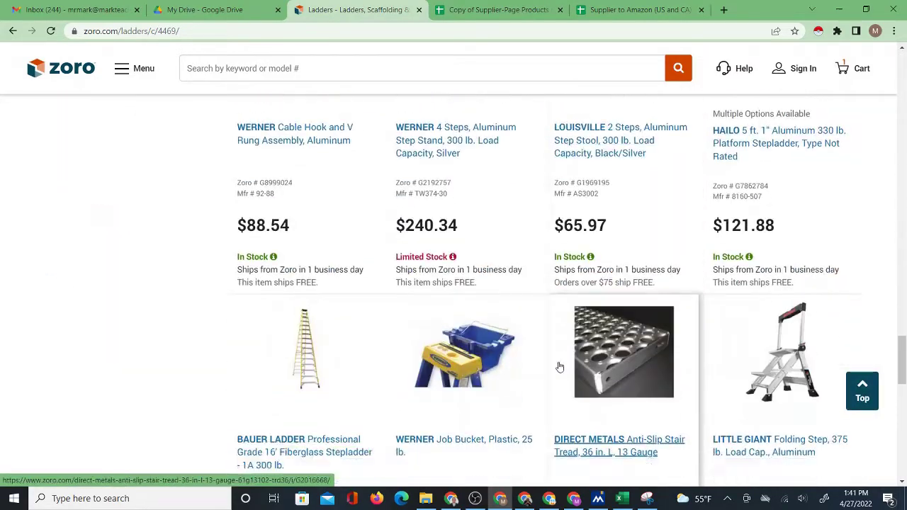
scroll(559, 364, "down", 10)
scroll(557, 333, "up", 5)
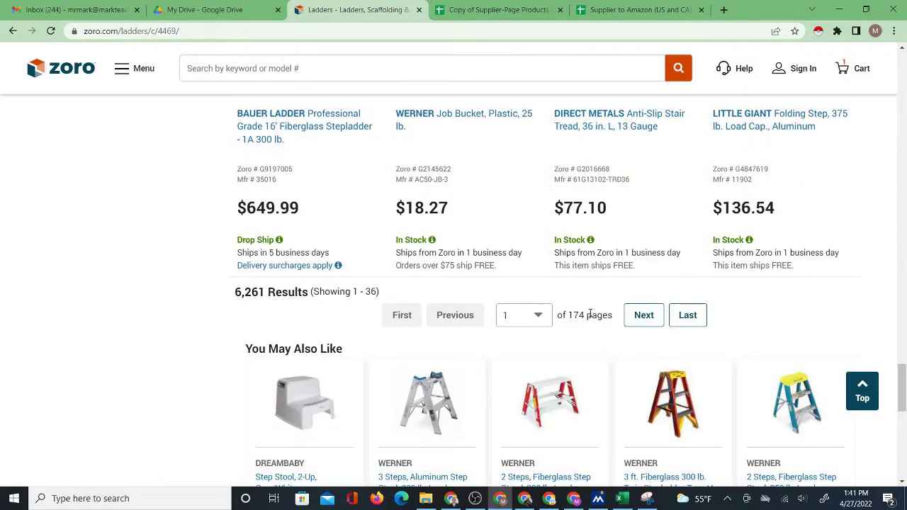
Copy the Zoro Ladders page address and paste it into the Product Results Page (URL) cell of the Supplier-Page Products Extractor sheet
left_click(150, 31)
key("ctrl+c")
right_click(149, 31)
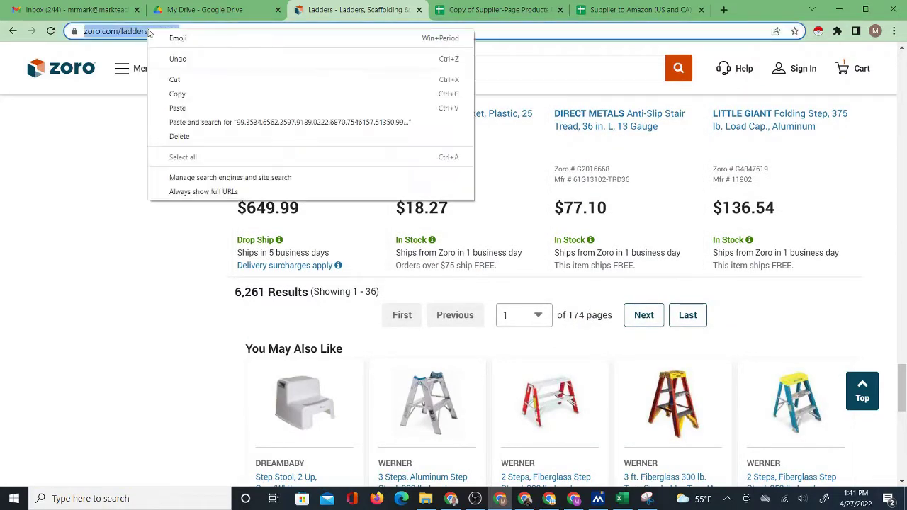
left_click(202, 93)
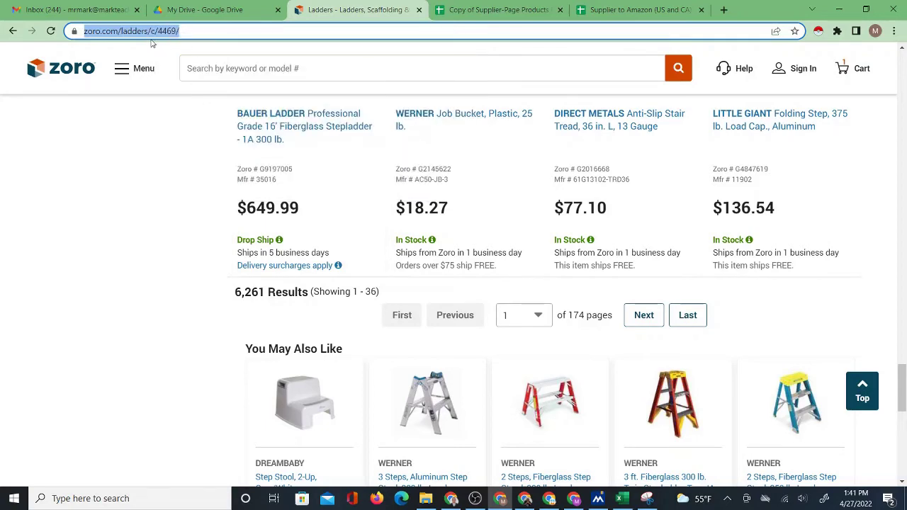
left_click(470, 13)
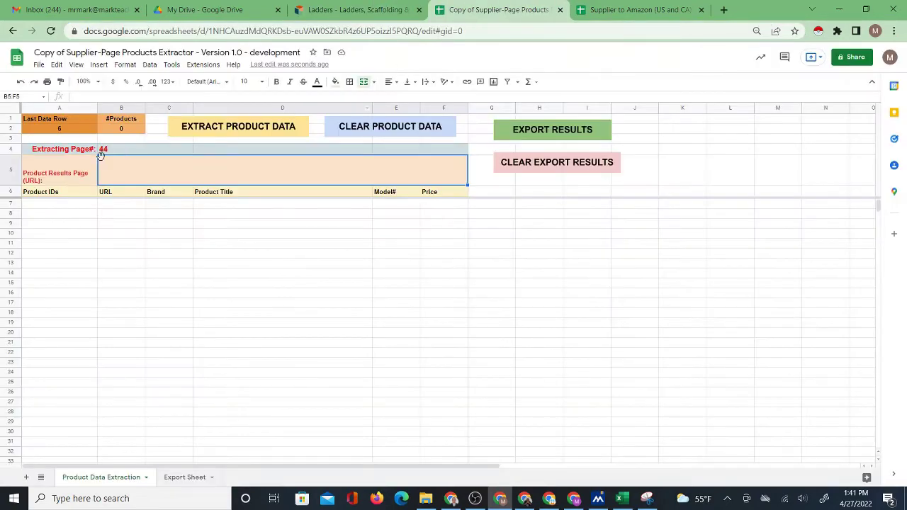
right_click(115, 172)
left_click(143, 177)
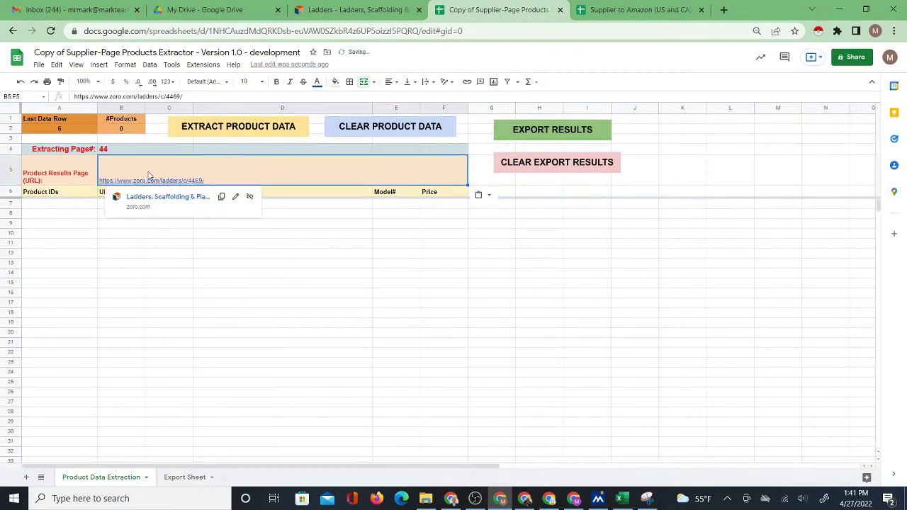
Run the product data extraction for the Zoro ladders link and select cell G6 while it runs
left_click(233, 131)
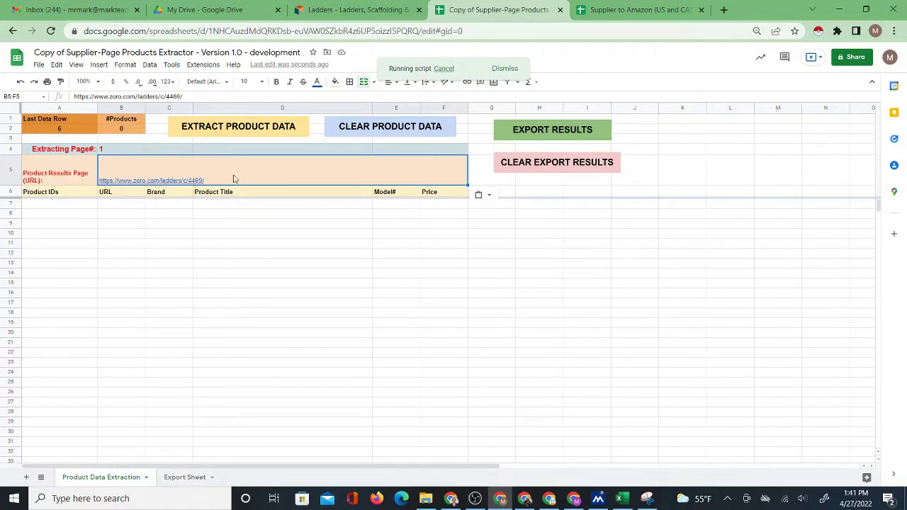
mouse_move(181, 170)
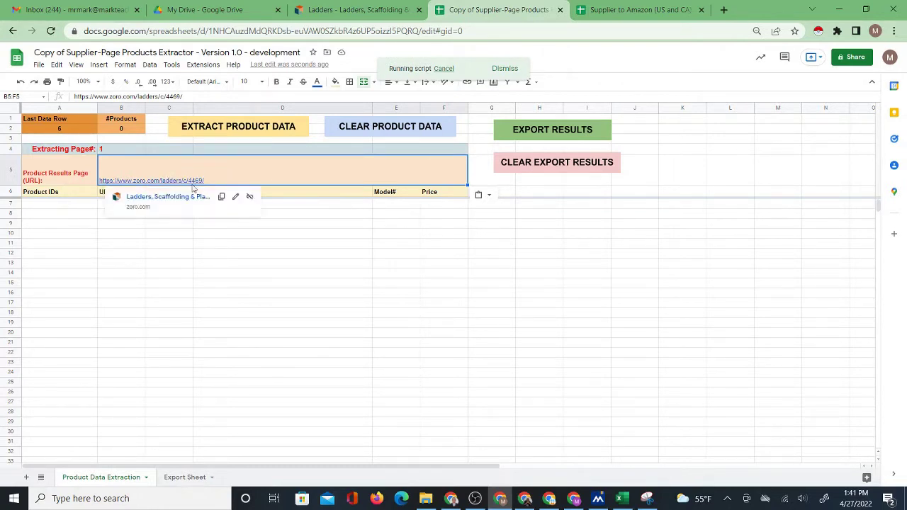
left_click(515, 193)
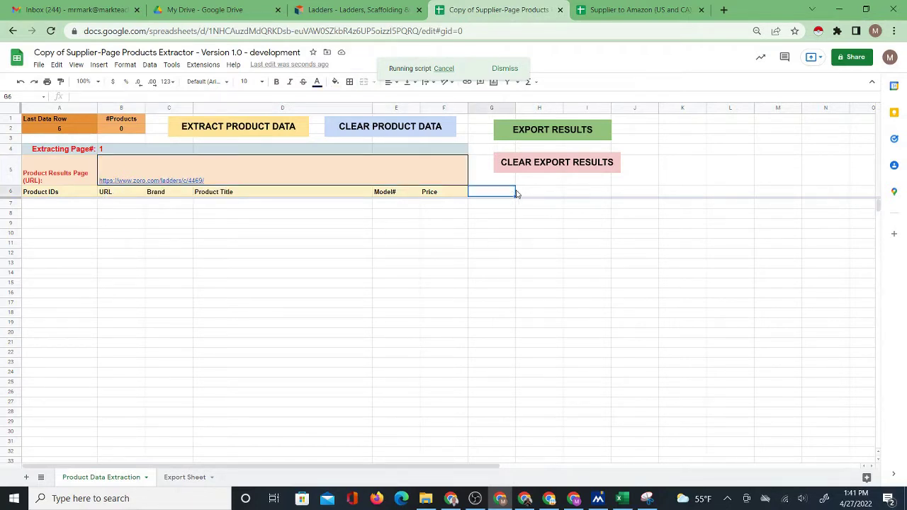
Go back to the Zoro Ladders results and expand the list of result page numbers
left_click(354, 9)
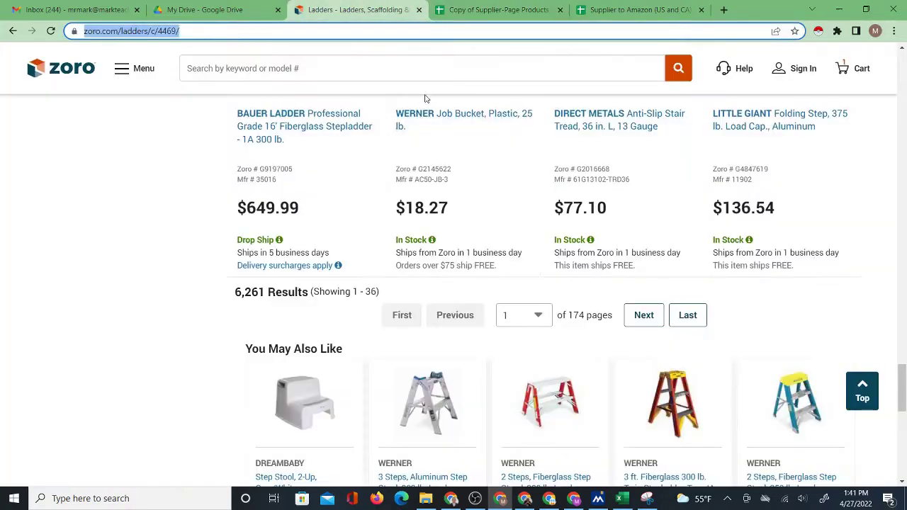
left_click(481, 10)
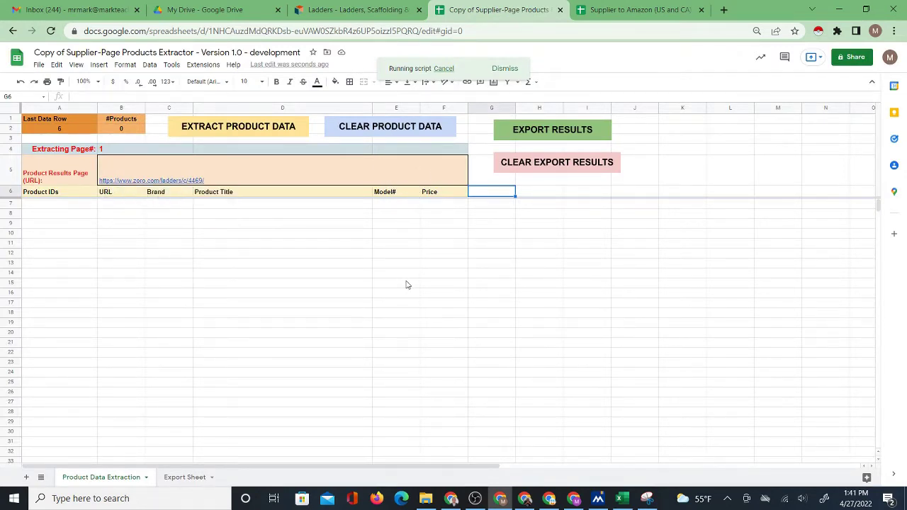
key("ctrl+shift+Tab")
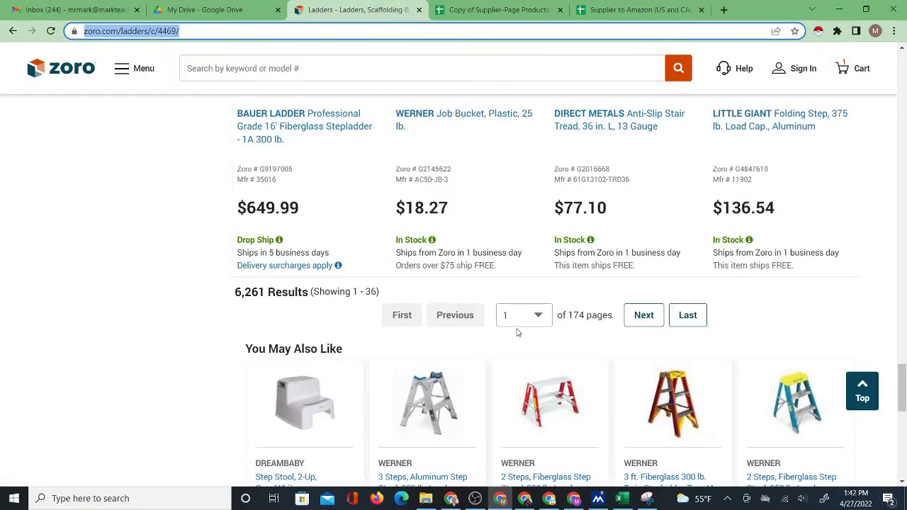
left_click(536, 317)
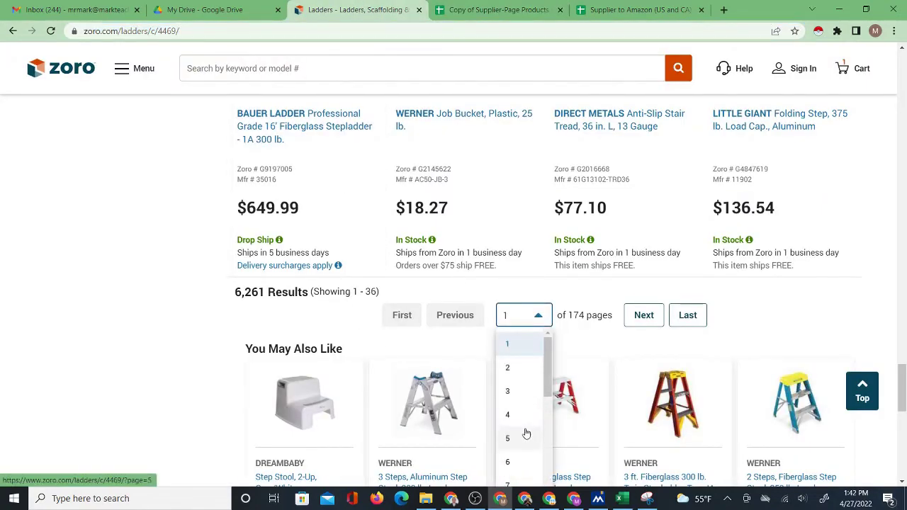
Return to the Supplier-Page Products Extractor sheet and review the extracted ladder products down to the last filled row
left_click(476, 7)
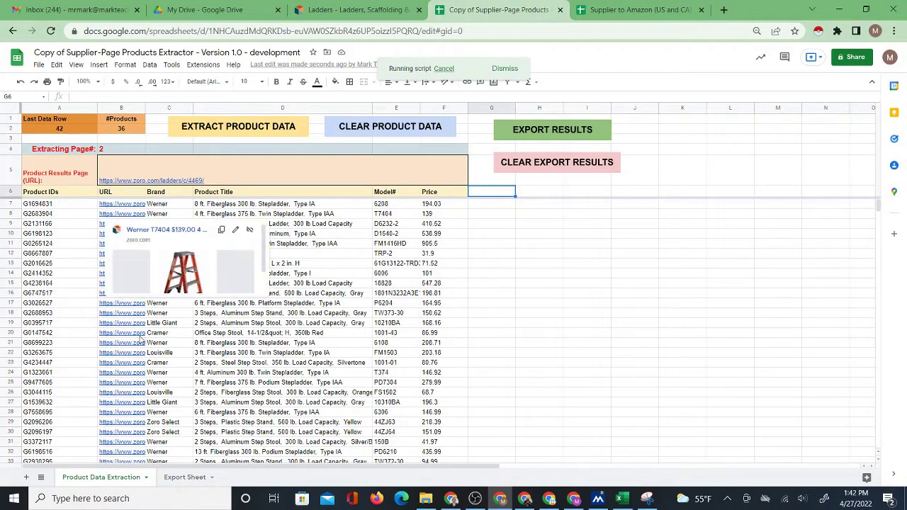
scroll(309, 359, "down", 2)
scroll(310, 359, "down", 3)
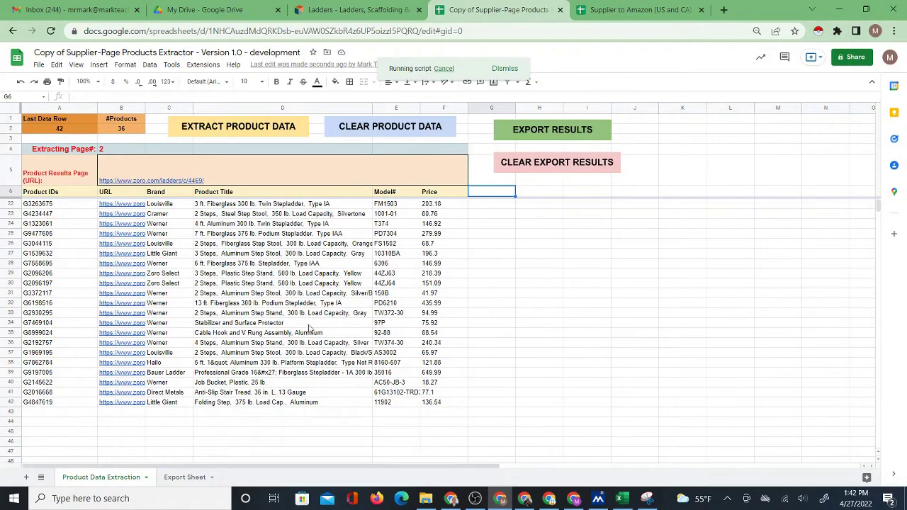
Open page 2 of the Zoro Ladders results, look over its products, and return to the Supplier-Page Products Extractor sheet
left_click(361, 10)
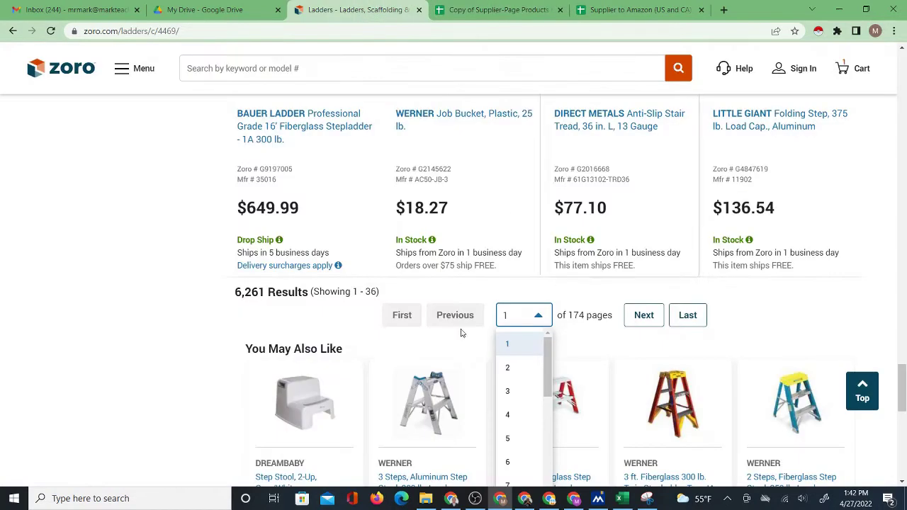
left_click(489, 10)
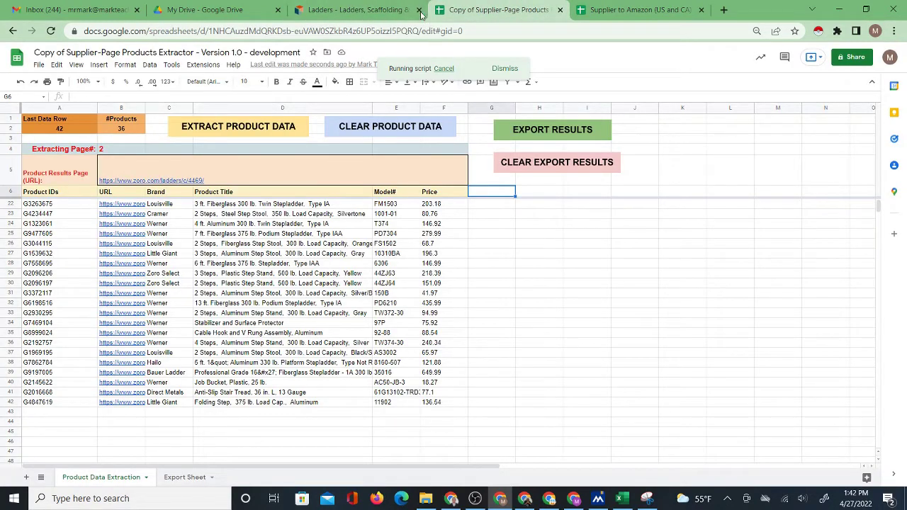
left_click(364, 9)
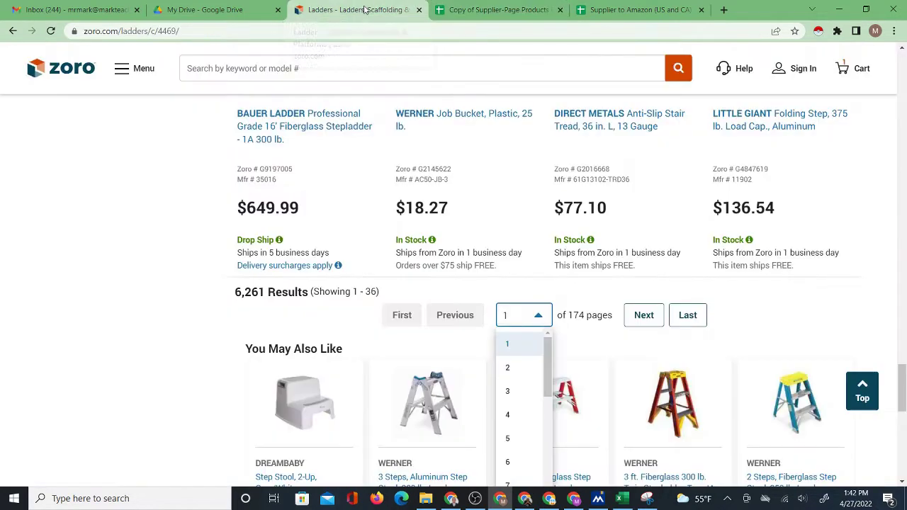
left_click(518, 368)
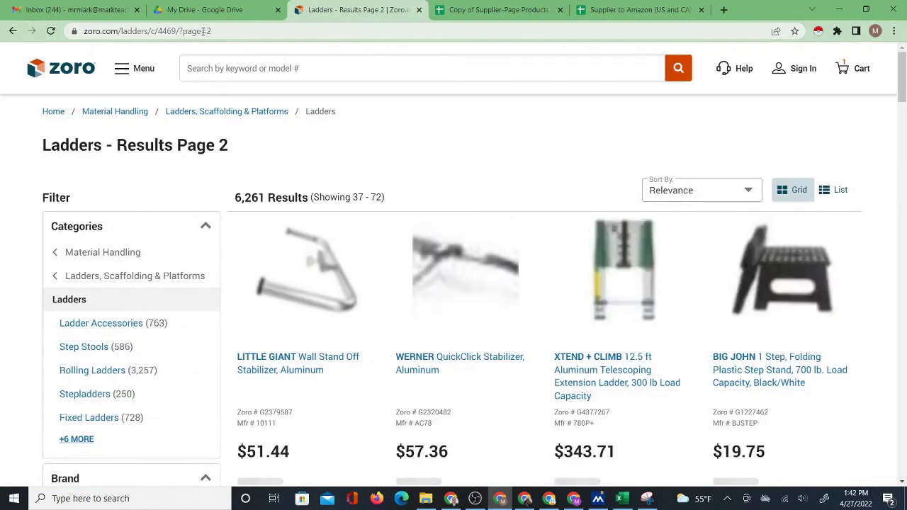
scroll(477, 326, "down", 4)
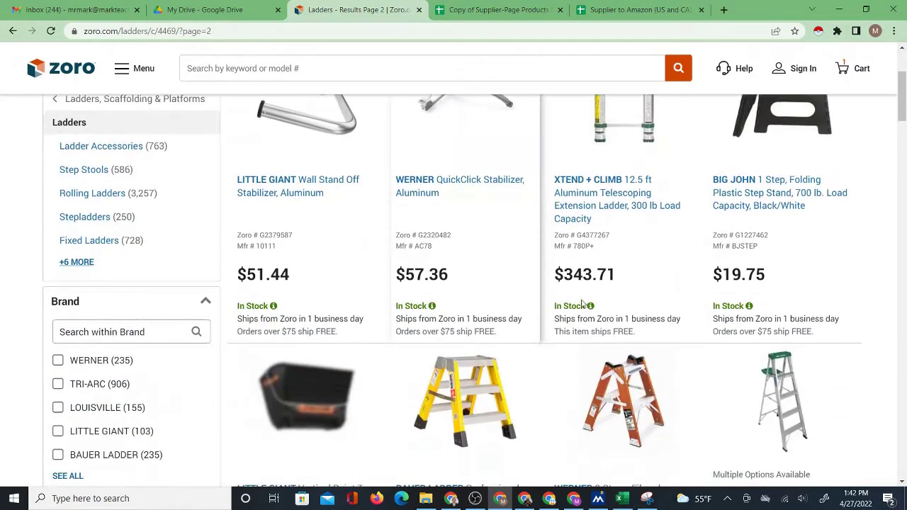
scroll(586, 293, "down", 2)
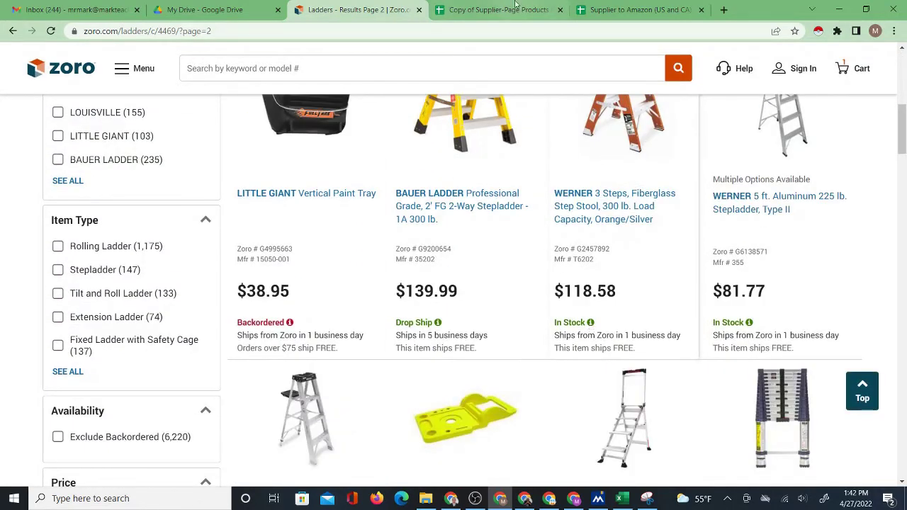
left_click(482, 8)
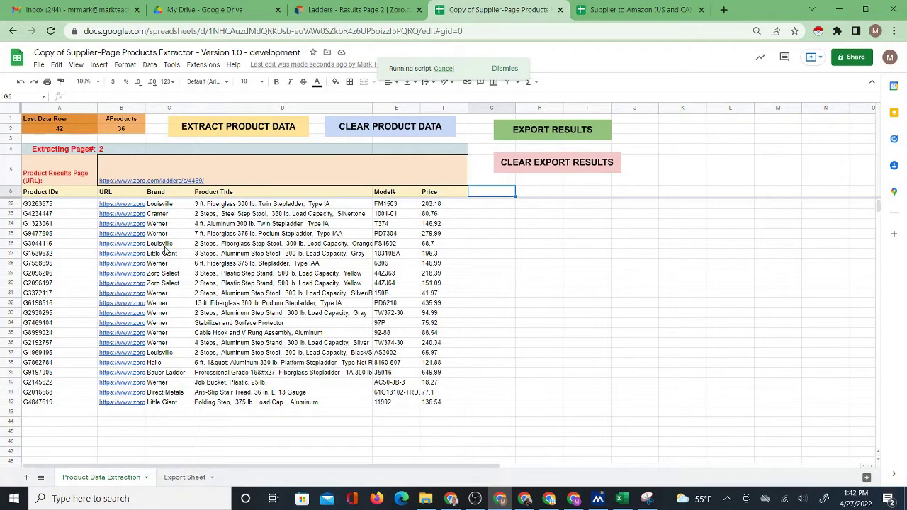
Review the ladder products extracted so far, from the first product row down to the last filled row
scroll(243, 280, "down", 1)
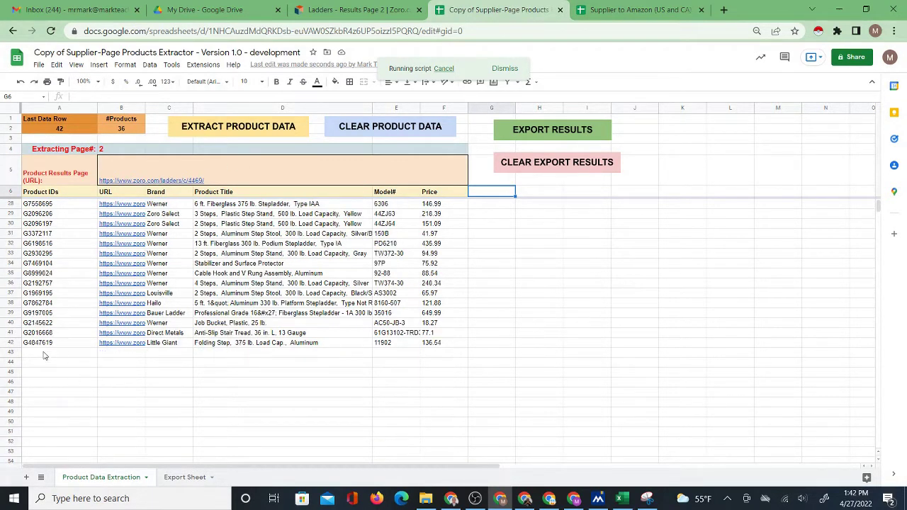
scroll(107, 354, "down", 2)
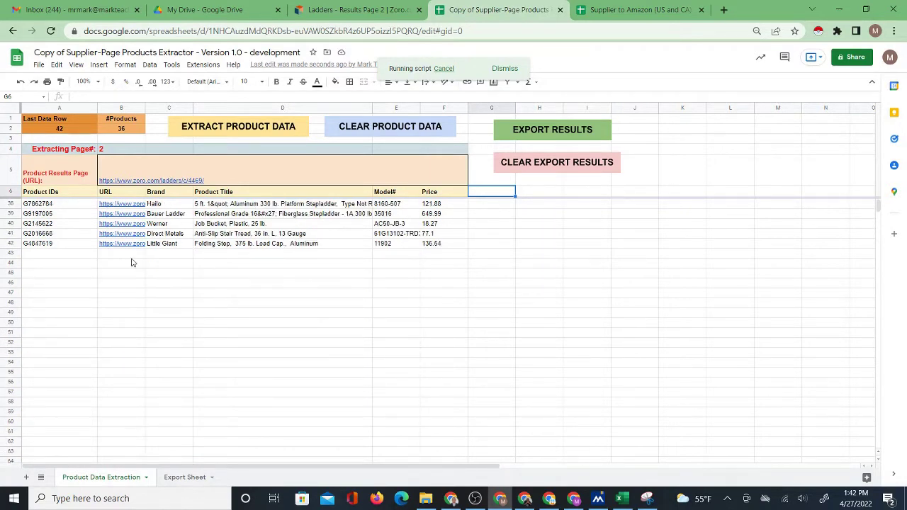
scroll(165, 276, "up", 6)
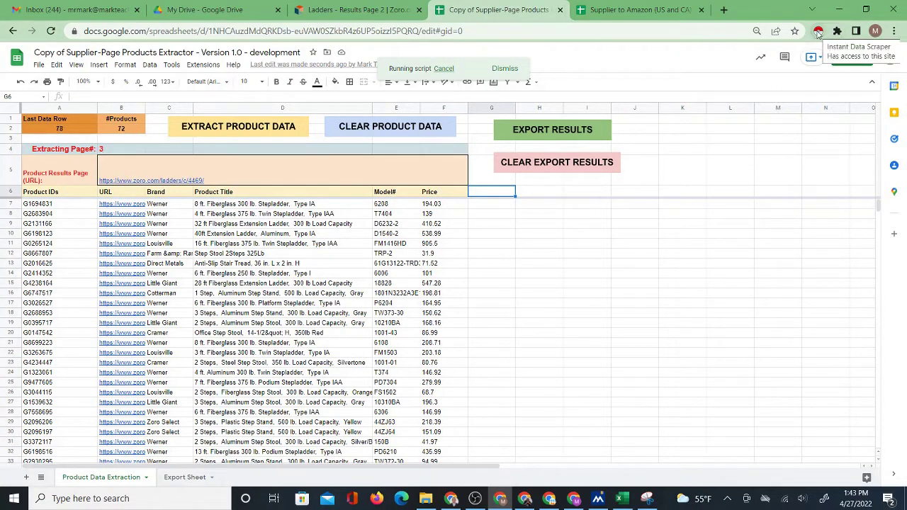
scroll(291, 299, "down", 7)
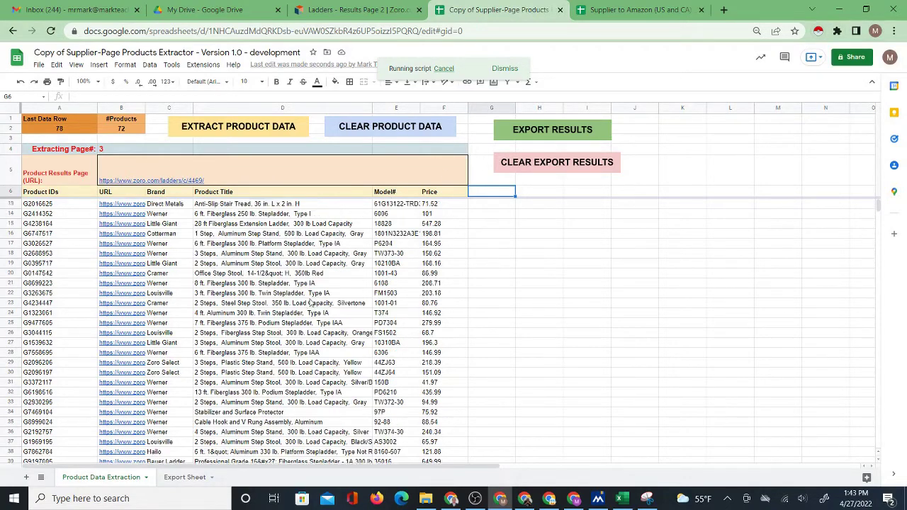
scroll(379, 279, "down", 3)
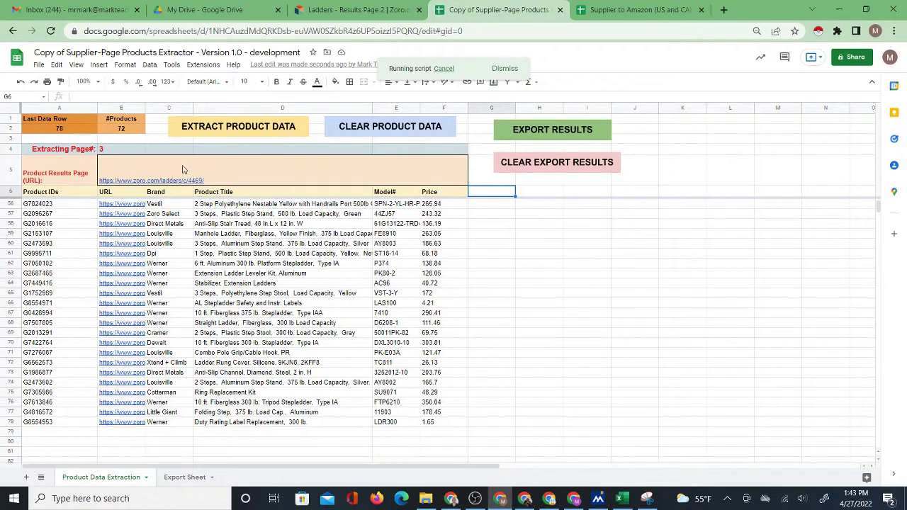
mouse_move(170, 173)
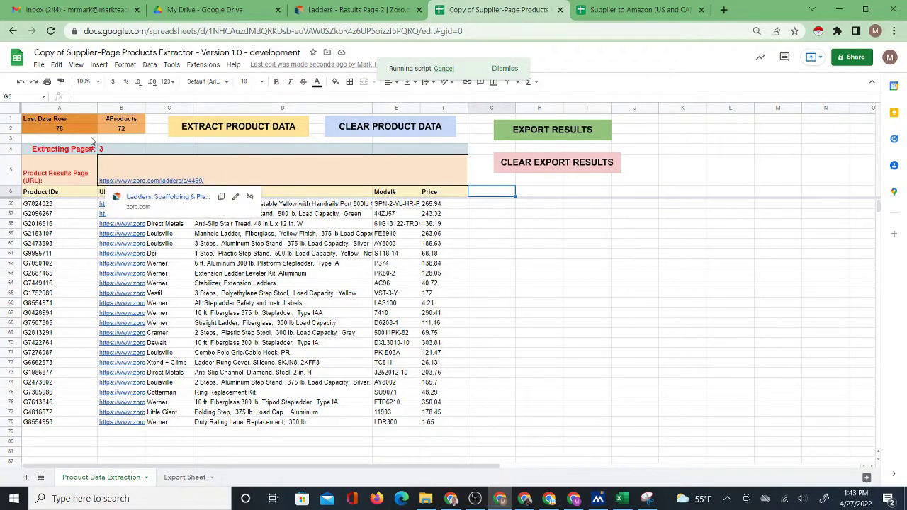
left_click(495, 214)
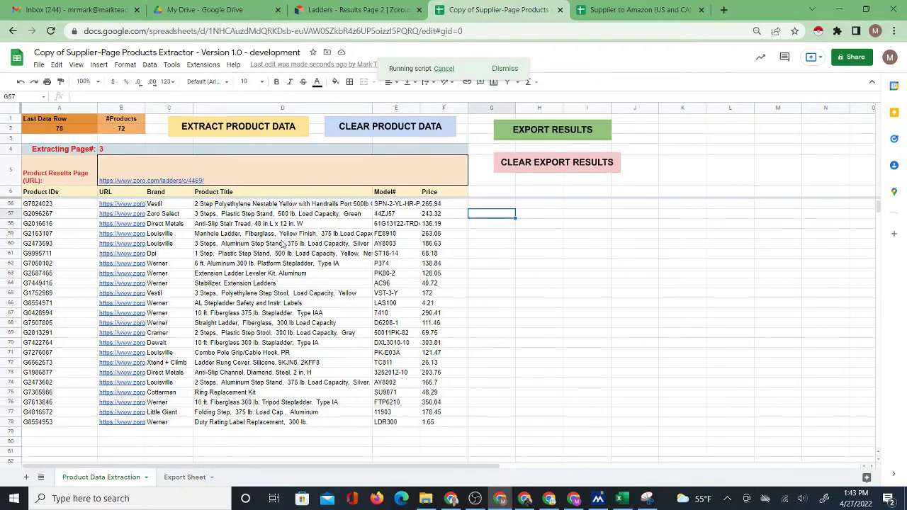
scroll(515, 371, "up", 4)
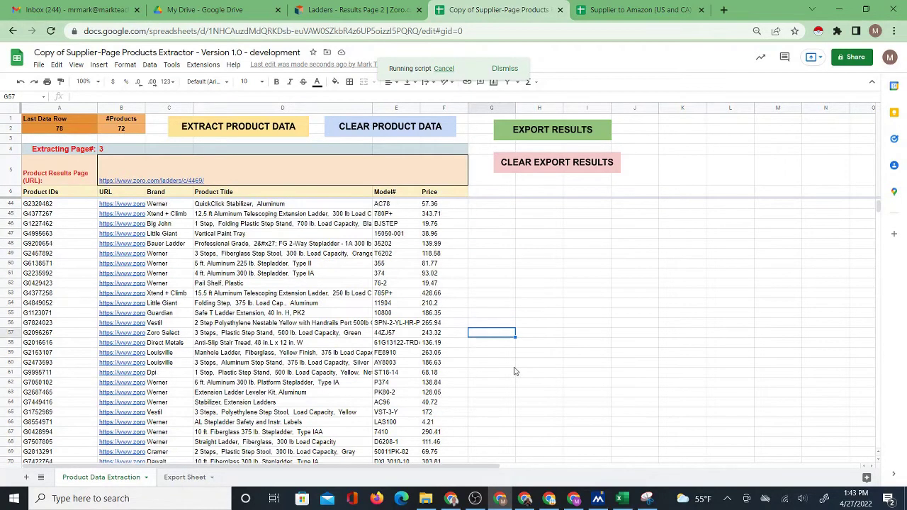
scroll(515, 372, "down", 5)
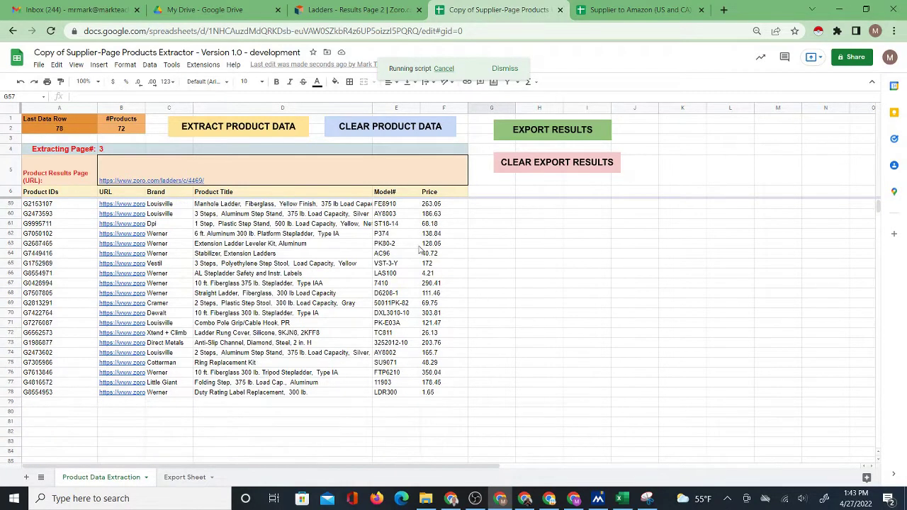
Cancel the running extraction script and delete the incomplete product entry's ID in cell A118
left_click(119, 149)
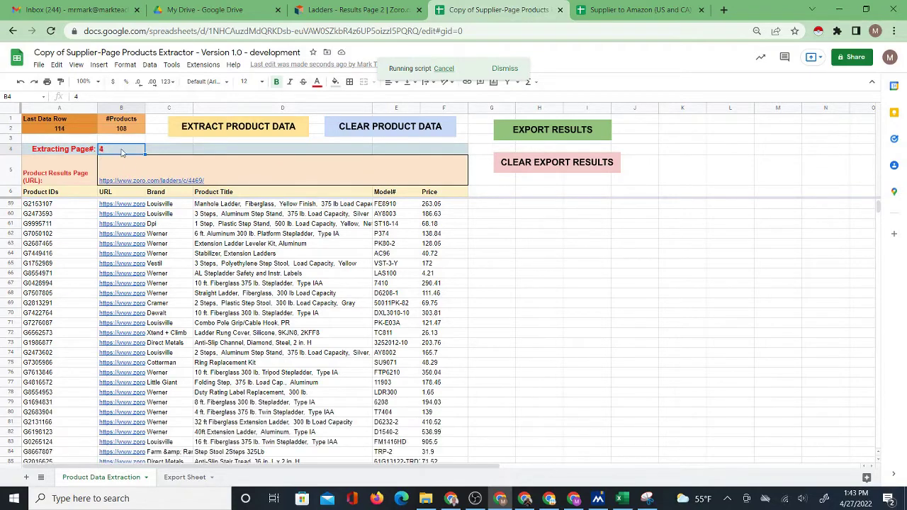
scroll(218, 405, "down", 5)
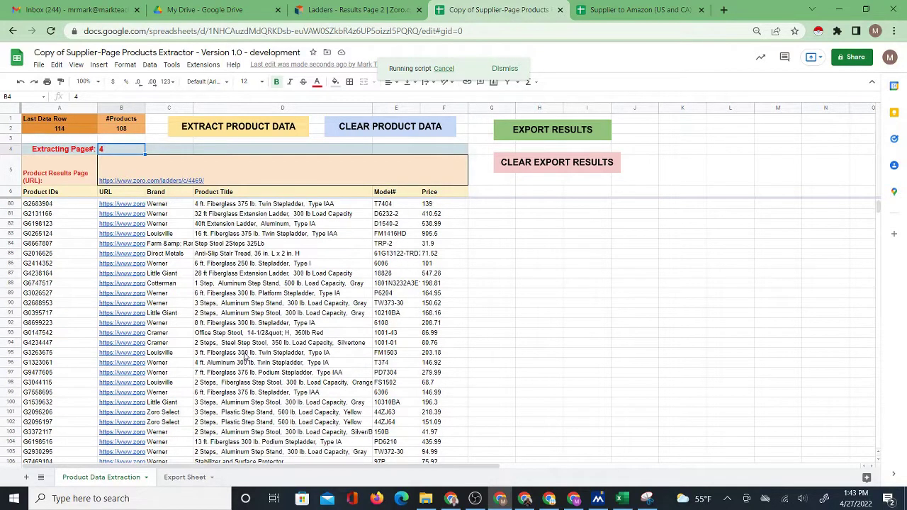
left_click(447, 69)
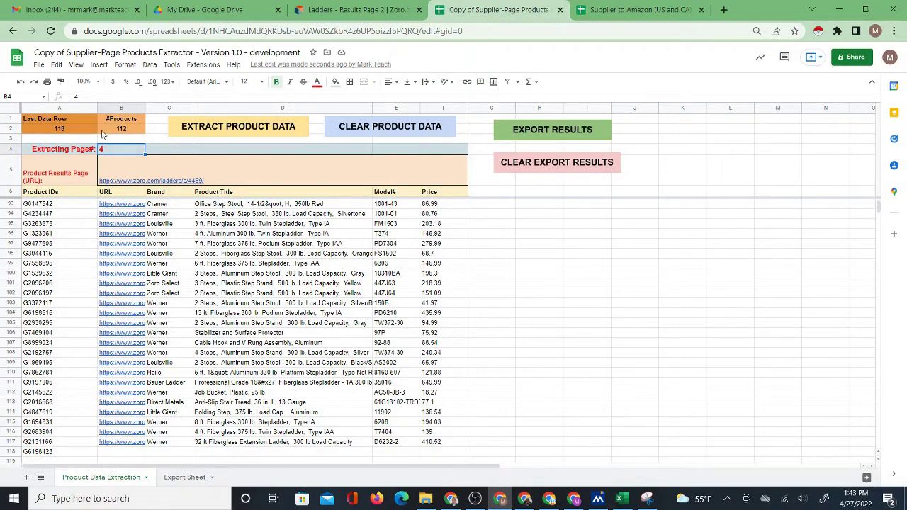
scroll(160, 275, "down", 2)
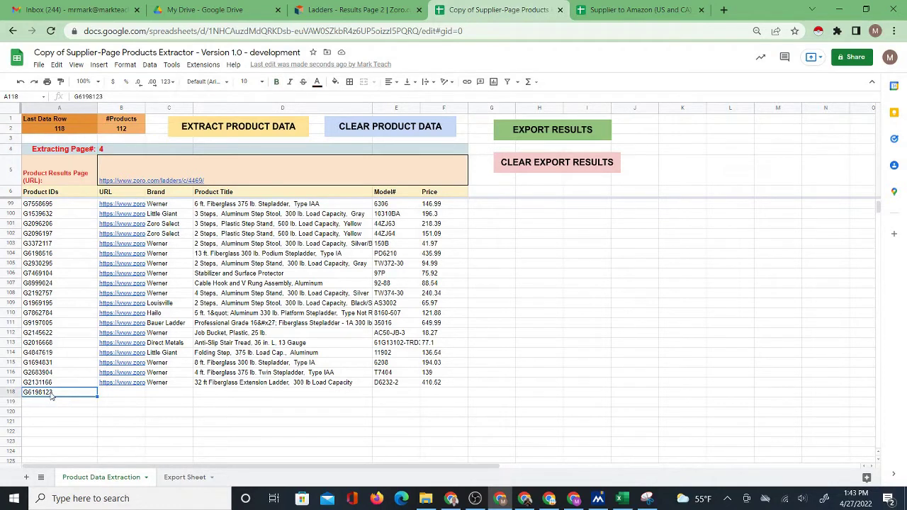
key("Delete")
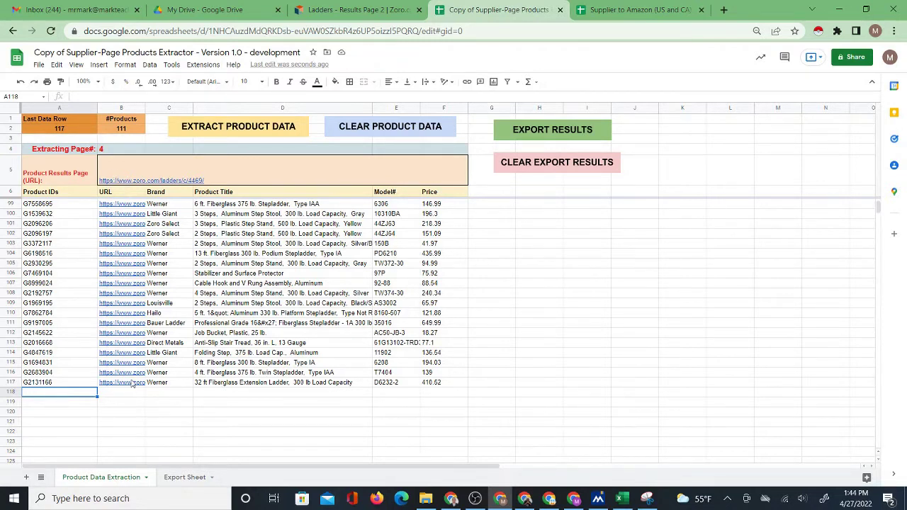
Go to the Zoro Ladders results and open results page 4
left_click(176, 168)
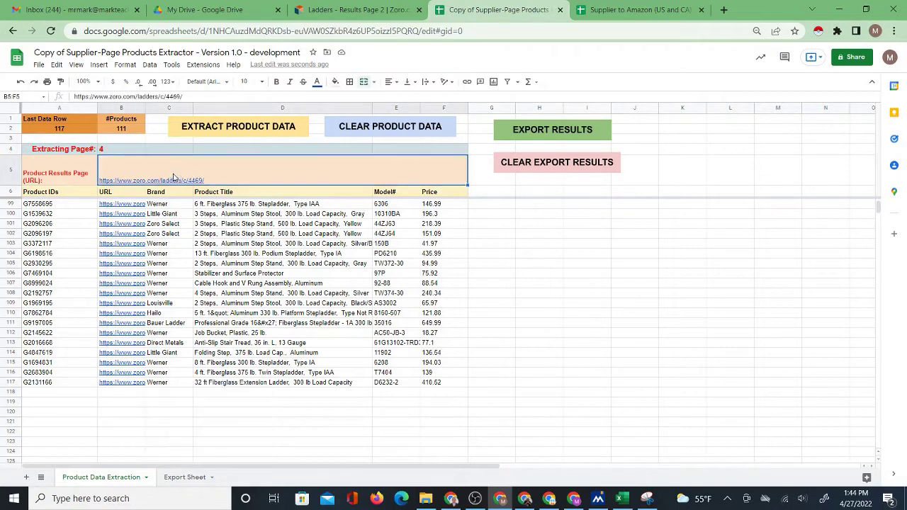
left_click(346, 6)
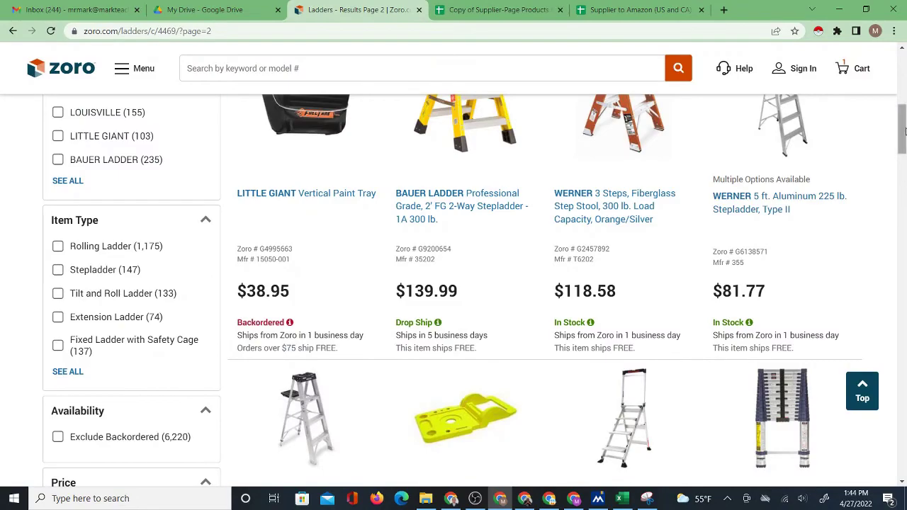
left_click_drag(902, 131, 902, 376)
left_click(539, 380)
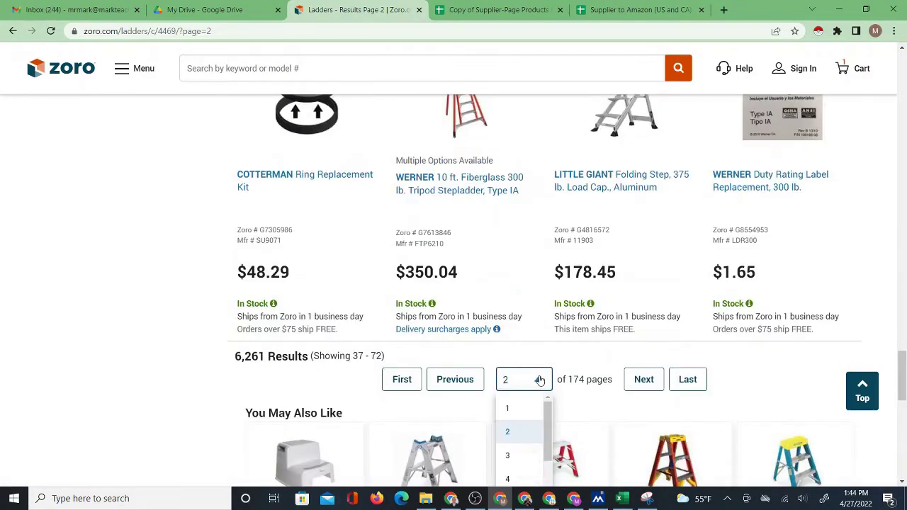
left_click(527, 480)
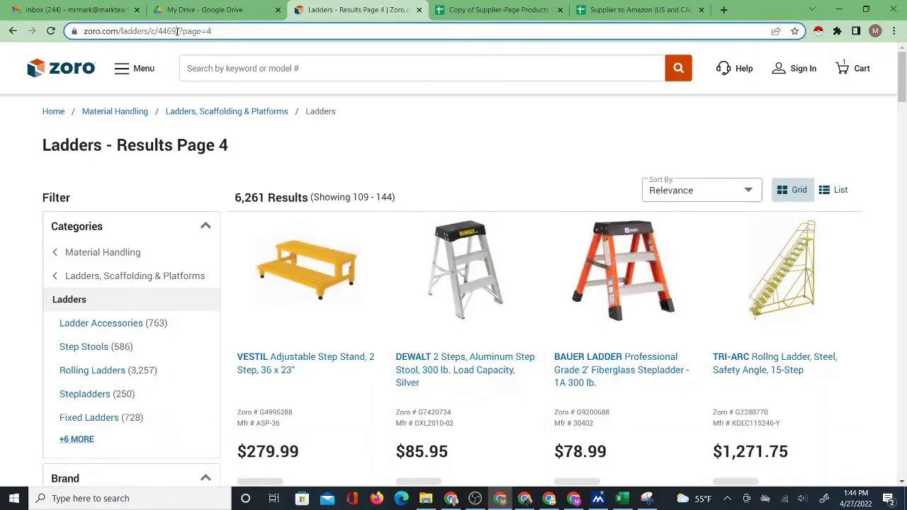
Copy the page 4 Ladders link and paste it as the Product Results Page URL in the Supplier-Page Products Extractor sheet
left_click(177, 31)
key("ctrl+c")
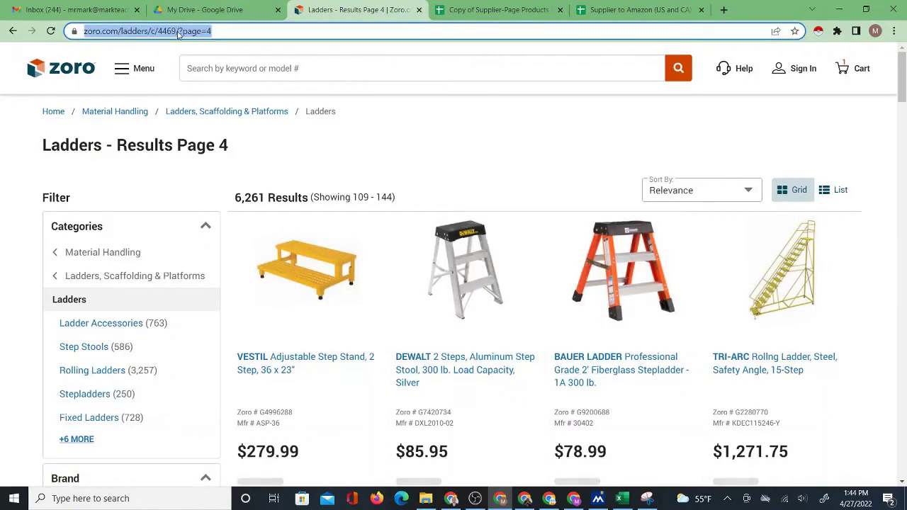
right_click(177, 31)
left_click(220, 94)
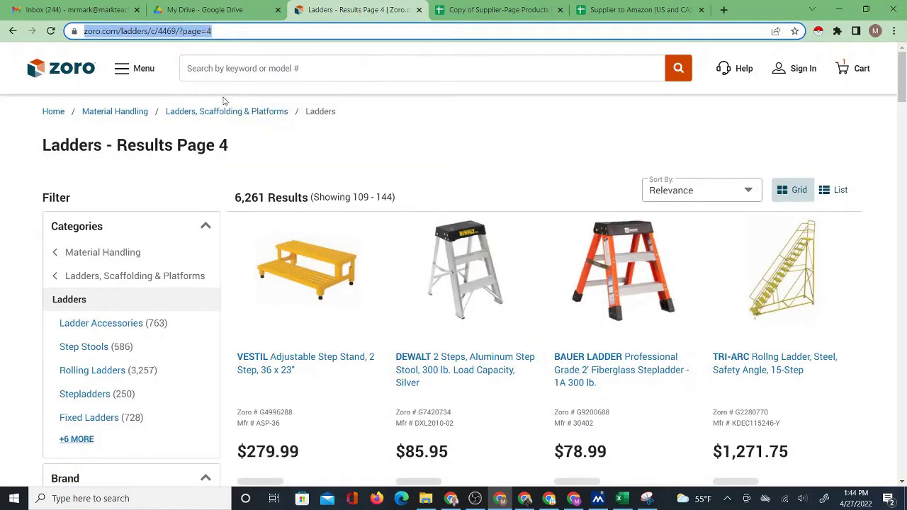
left_click(479, 8)
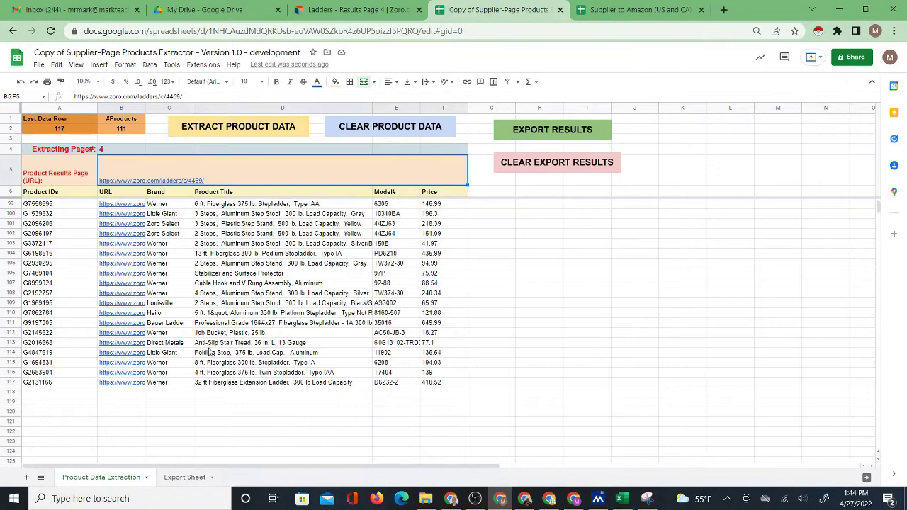
right_click(159, 175)
left_click(183, 210)
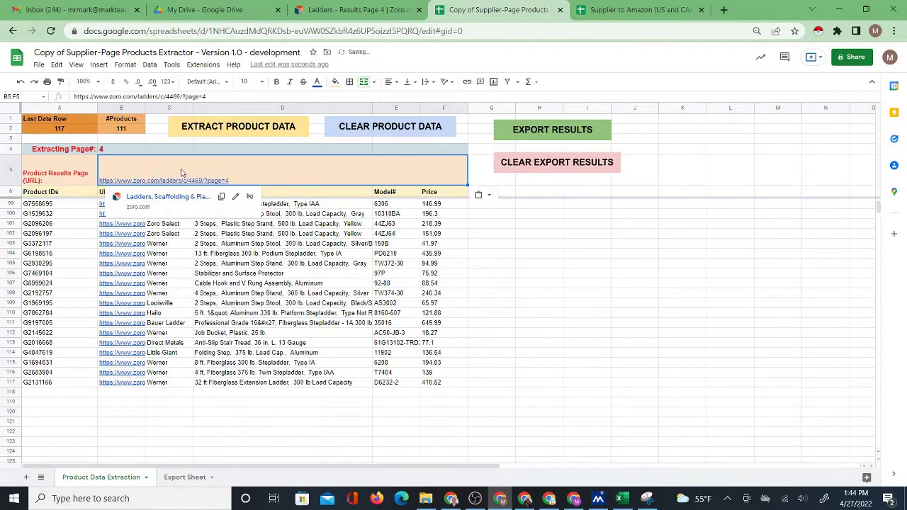
left_click(529, 243)
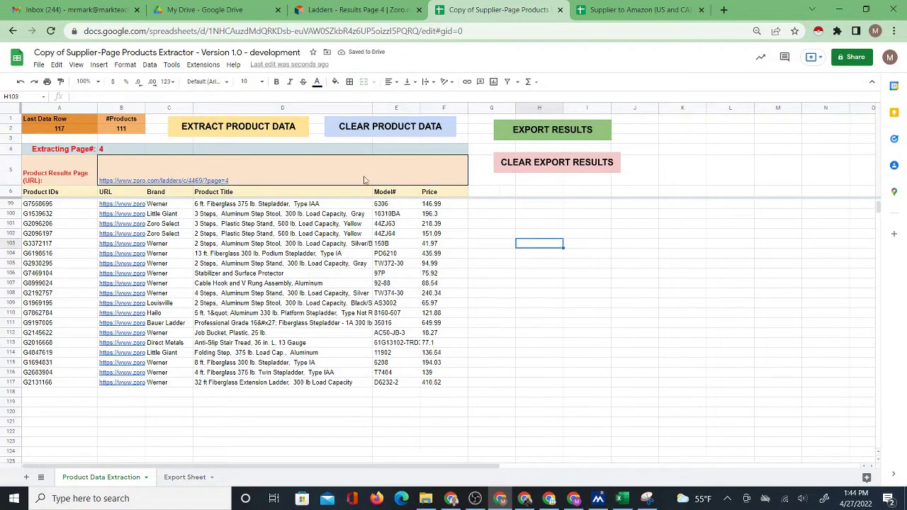
Check the pasted link against the Zoro page and run the product data extraction for Ladders page 4
left_click(276, 180)
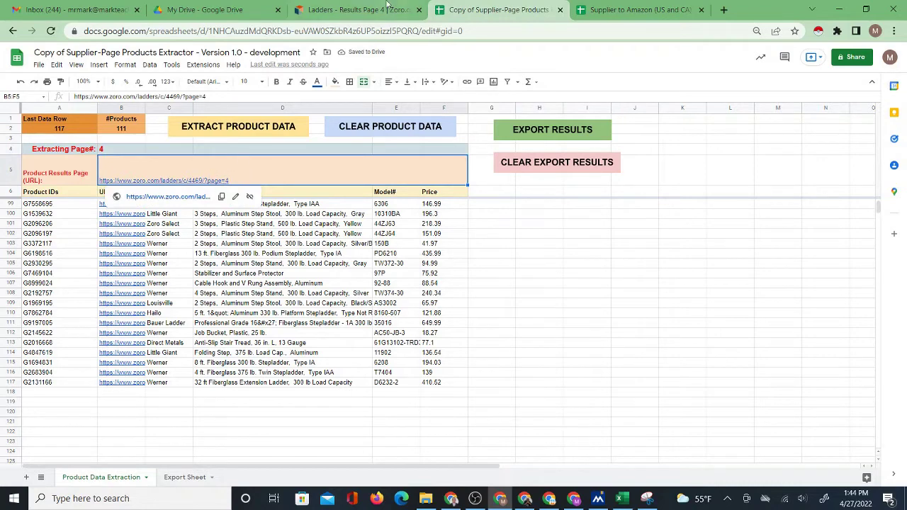
left_click(354, 10)
left_click(430, 7)
left_click(241, 134)
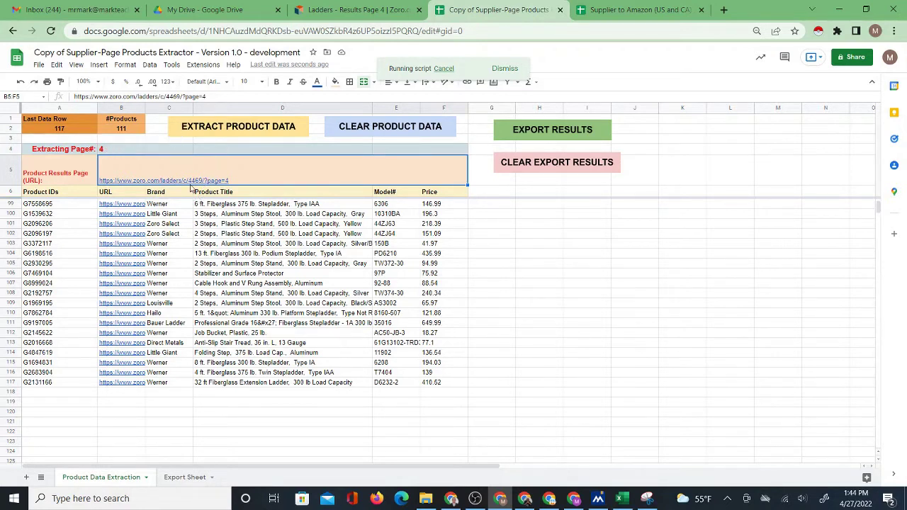
Compare the newly extracted ladder rows with the earlier ones, and return to the Zoro Ladders page 4 results
mouse_move(210, 180)
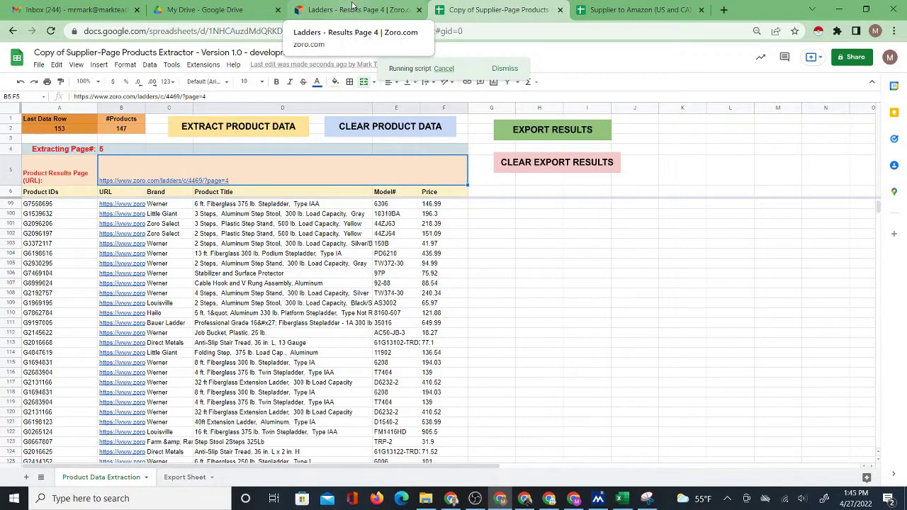
scroll(369, 322, "down", 6)
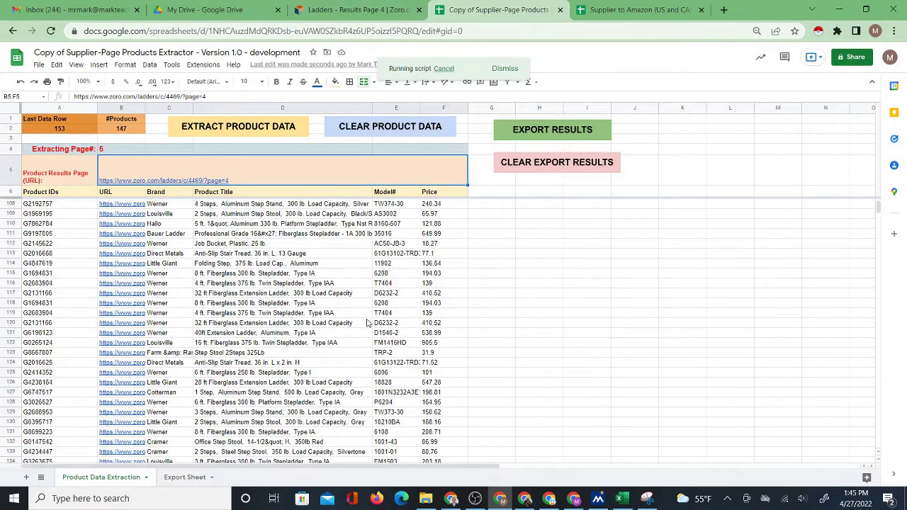
scroll(375, 322, "down", 8)
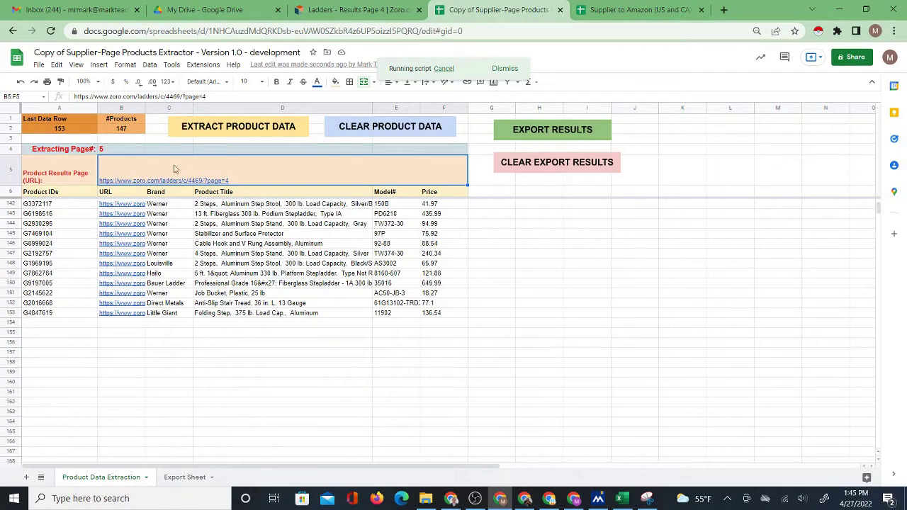
left_click(489, 314)
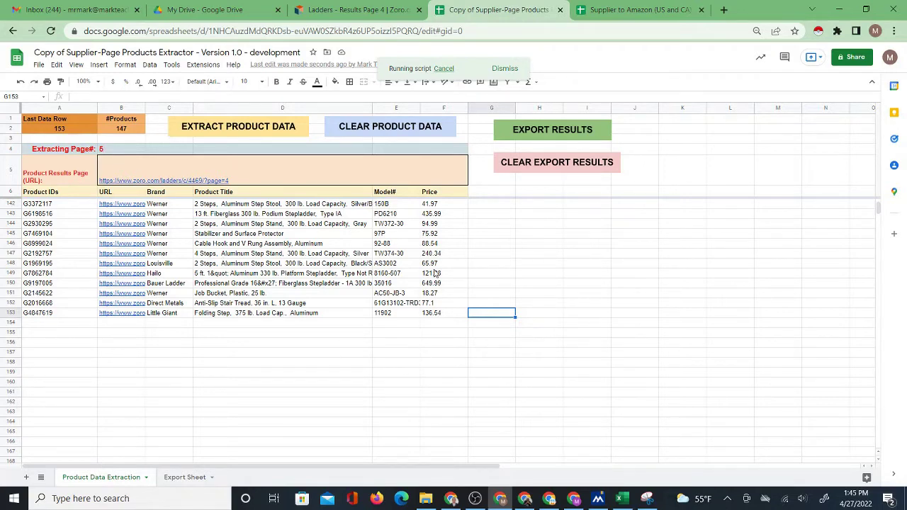
scroll(456, 399, "up", 5)
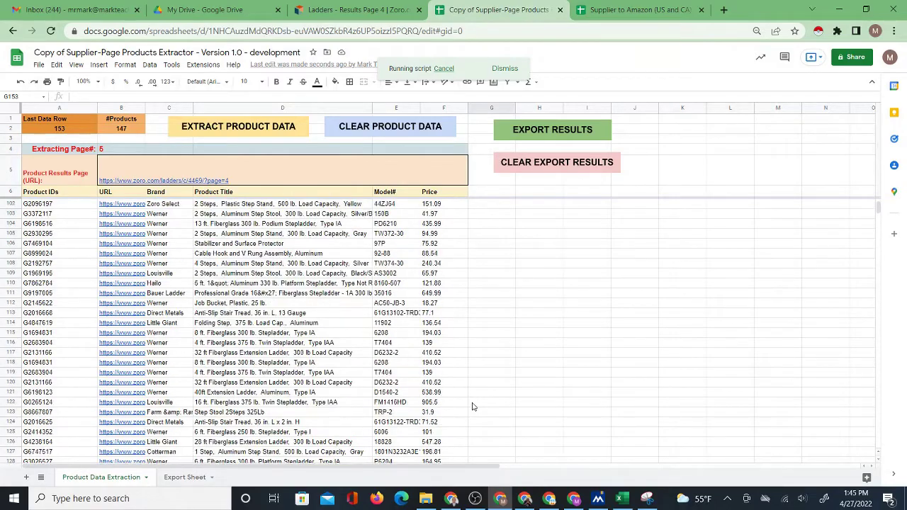
scroll(469, 410, "up", 7)
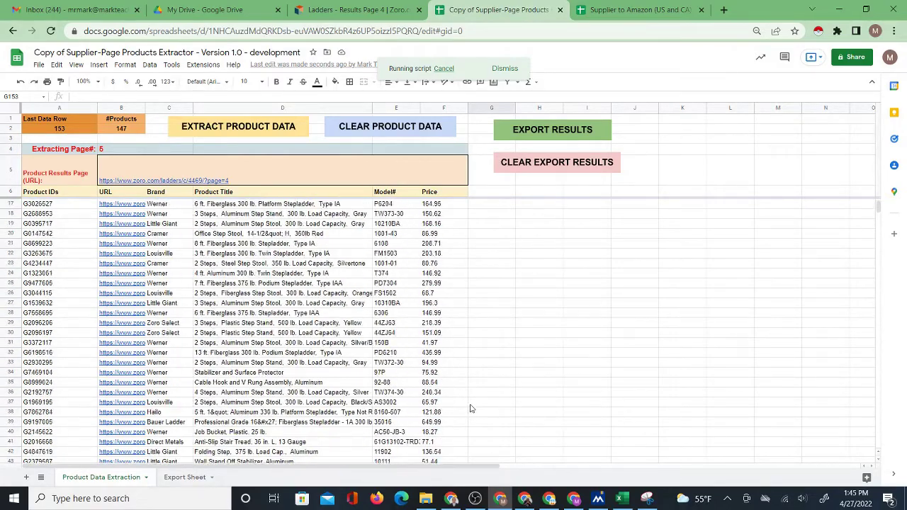
scroll(471, 409, "down", 10)
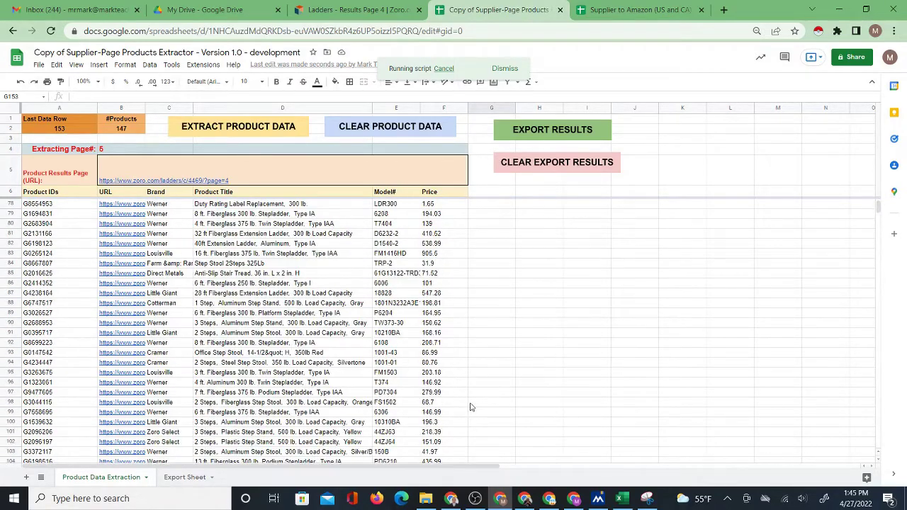
scroll(471, 408, "down", 3)
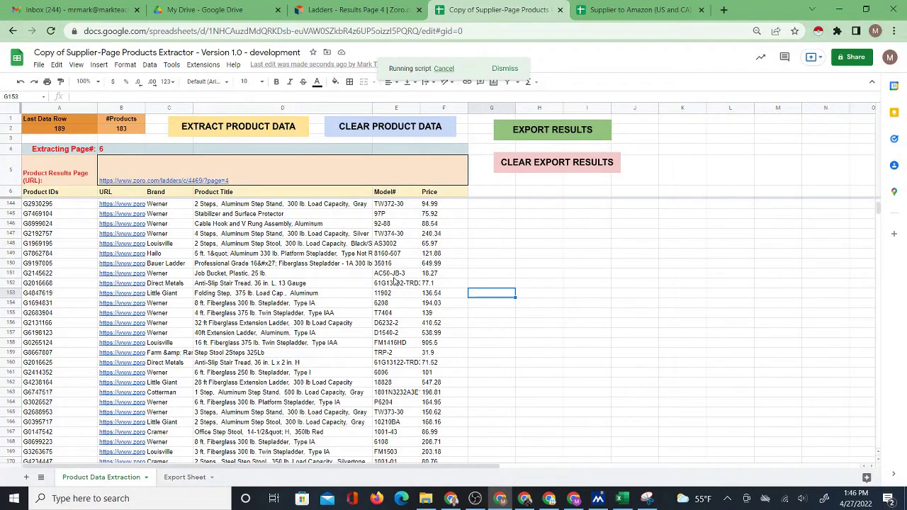
scroll(388, 346, "down", 3)
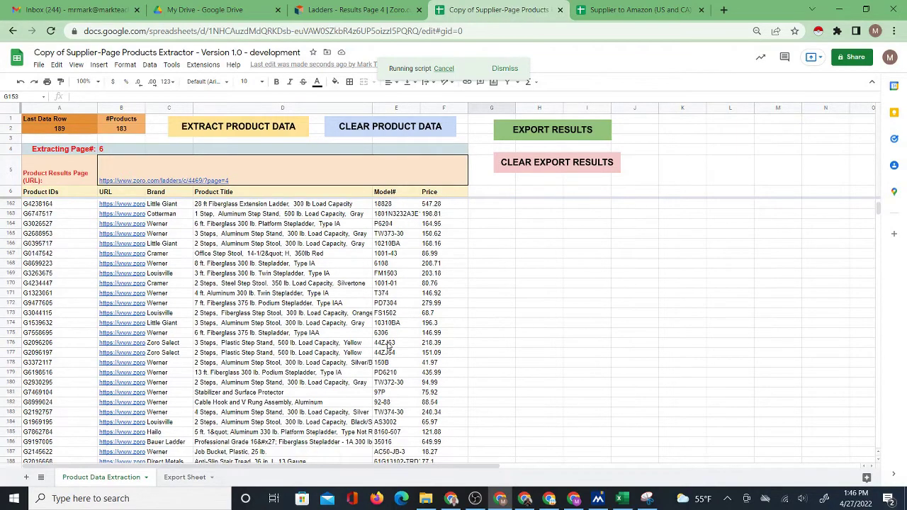
scroll(388, 346, "down", 3)
left_click(340, 10)
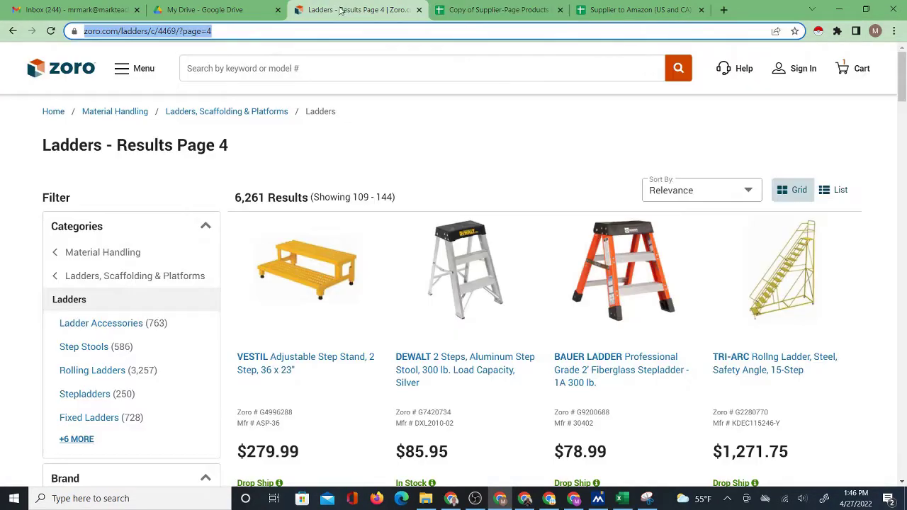
Compare the ladder products on Zoro results page 4 with the rows extracted into the Supplier-Page Products Extractor sheet
scroll(633, 385, "down", 10)
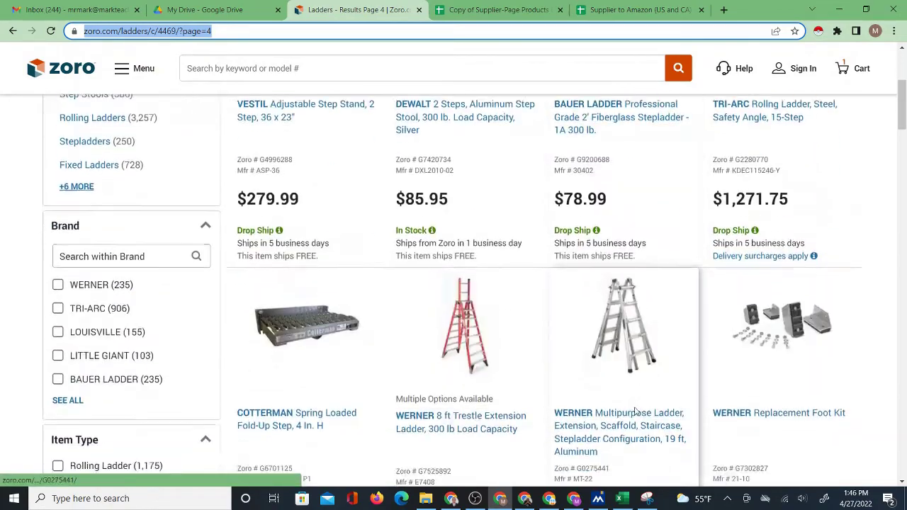
scroll(674, 396, "down", 10)
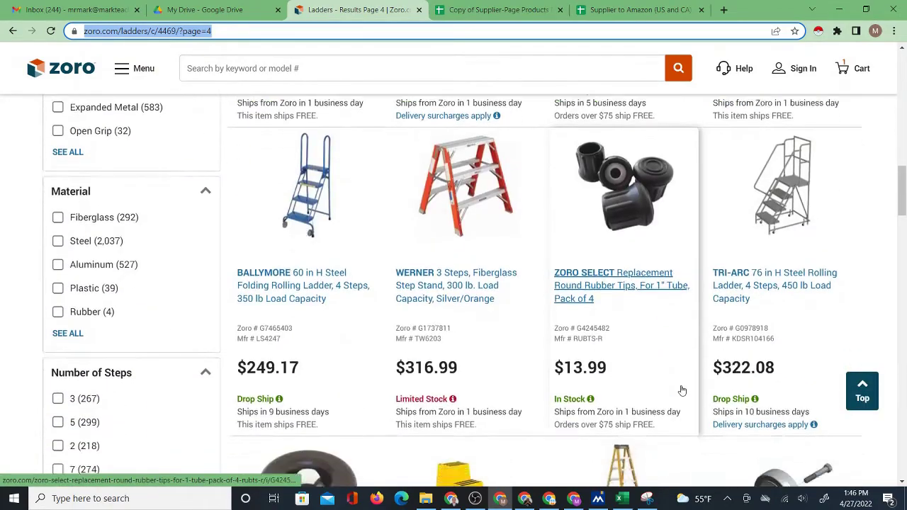
scroll(726, 362, "down", 3)
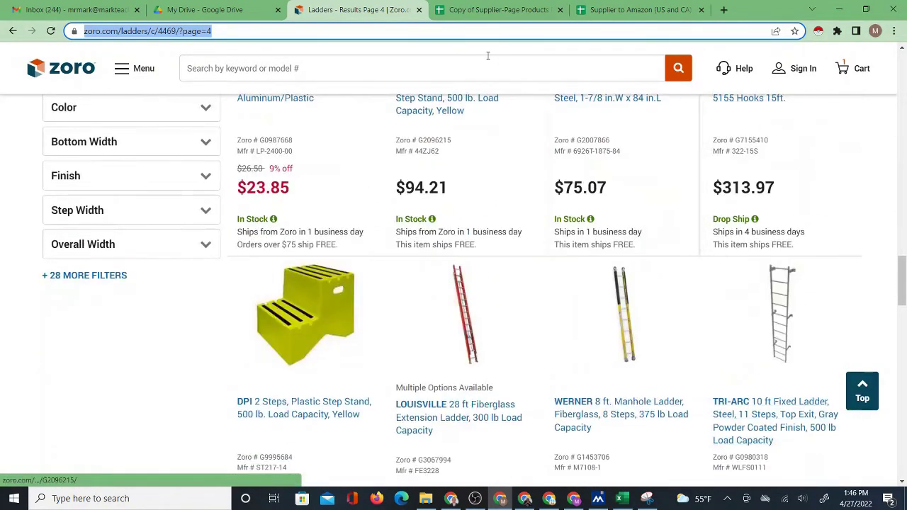
left_click(527, 9)
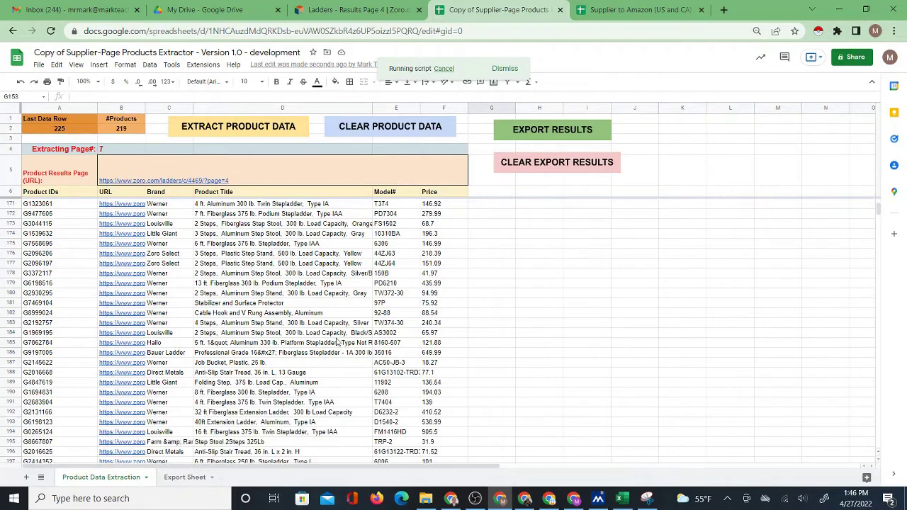
scroll(337, 342, "down", 8)
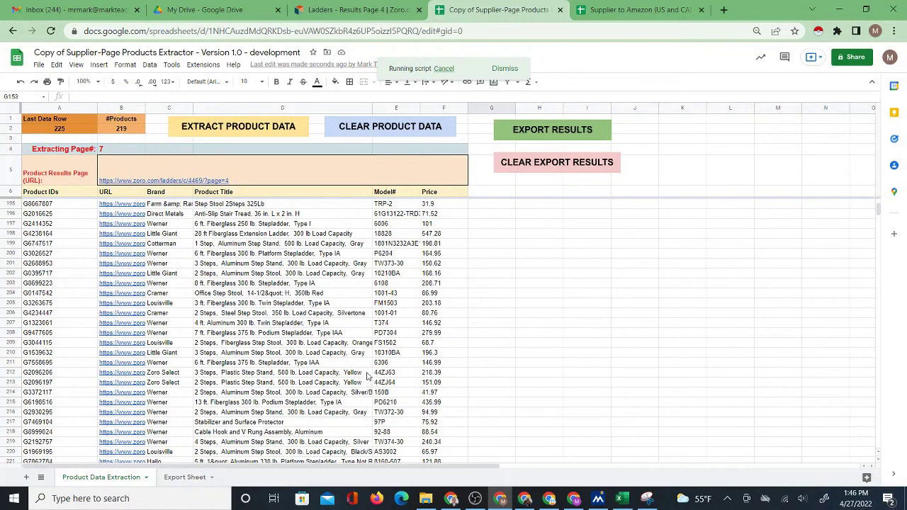
scroll(368, 376, "down", 4)
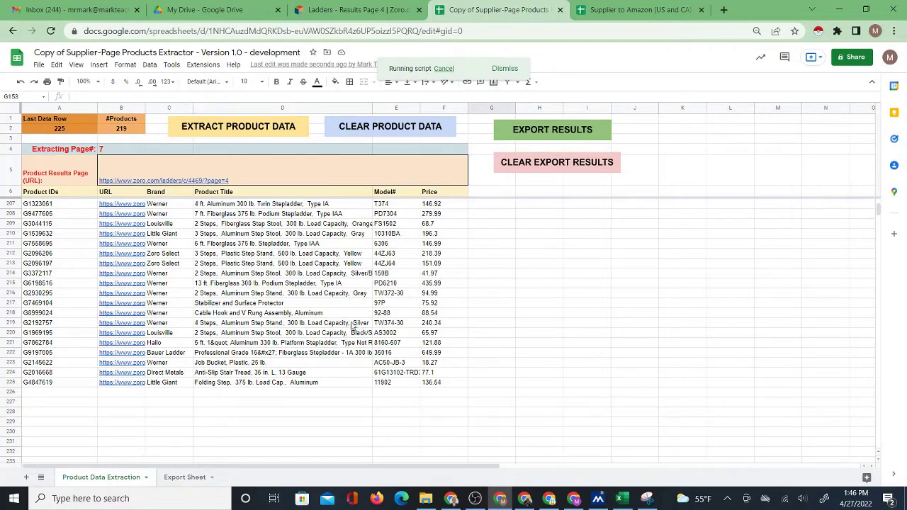
Cancel the running extraction script and delete the incomplete product ID in cell A243
left_click(445, 68)
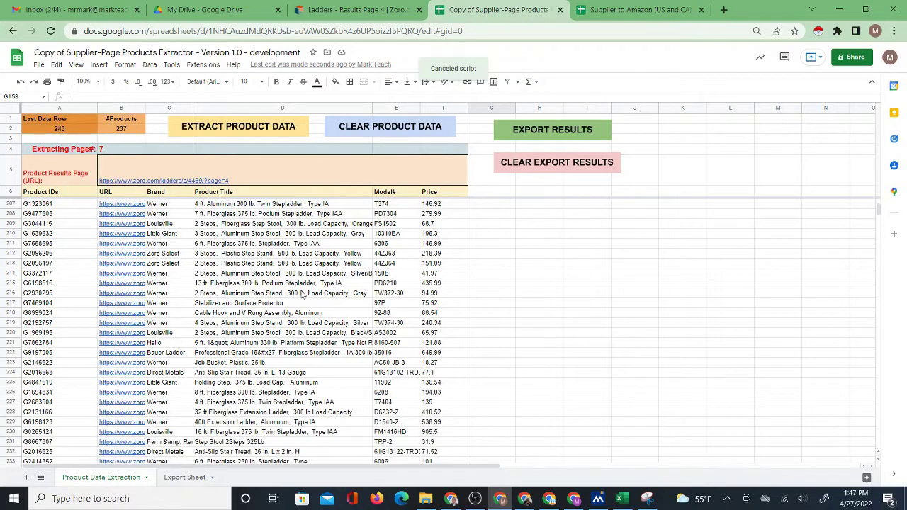
scroll(312, 358, "down", 4)
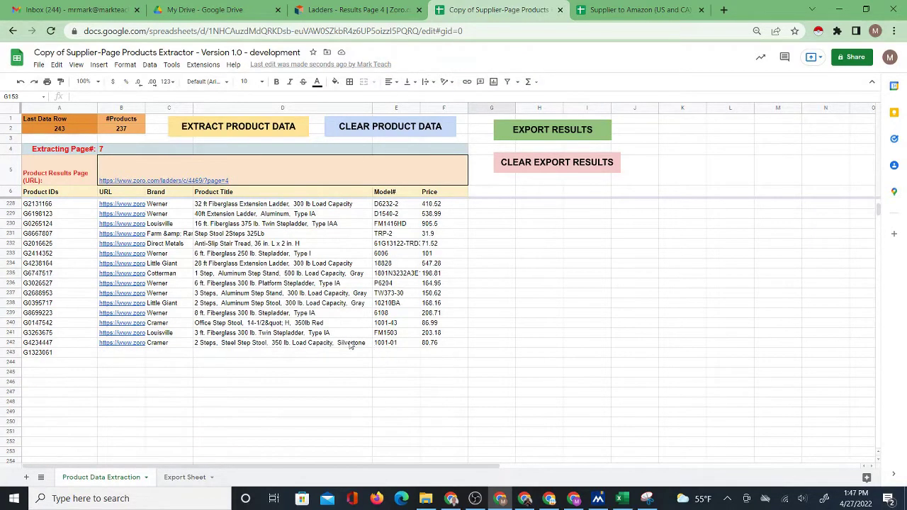
left_click(60, 355)
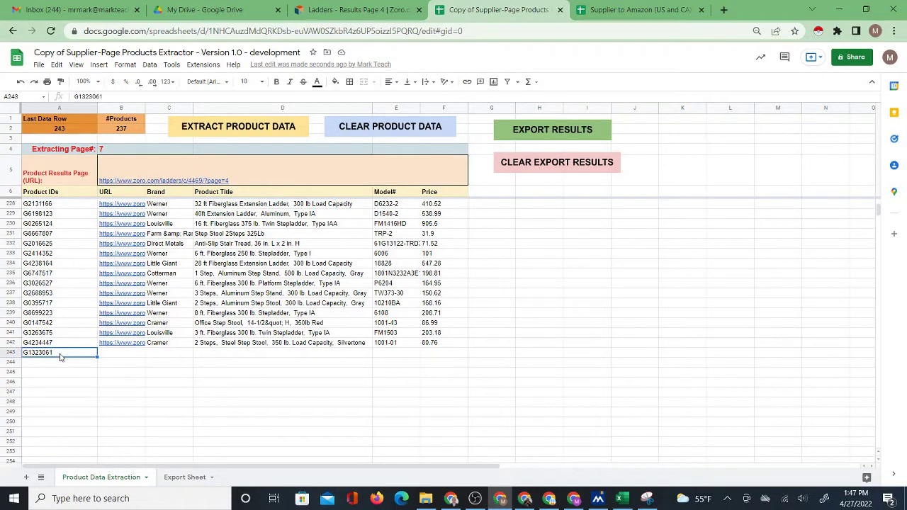
key("Delete")
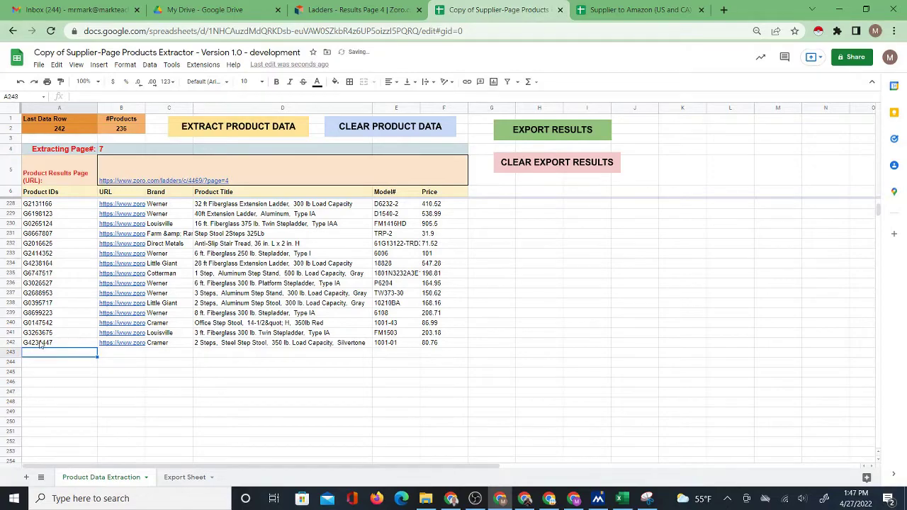
Switch to the Supplier to Amazon matcher sheet and clear its existing Amazon data and supplier product data
left_click_drag(42, 342, 54, 179)
scroll(818, 261, "up", 15)
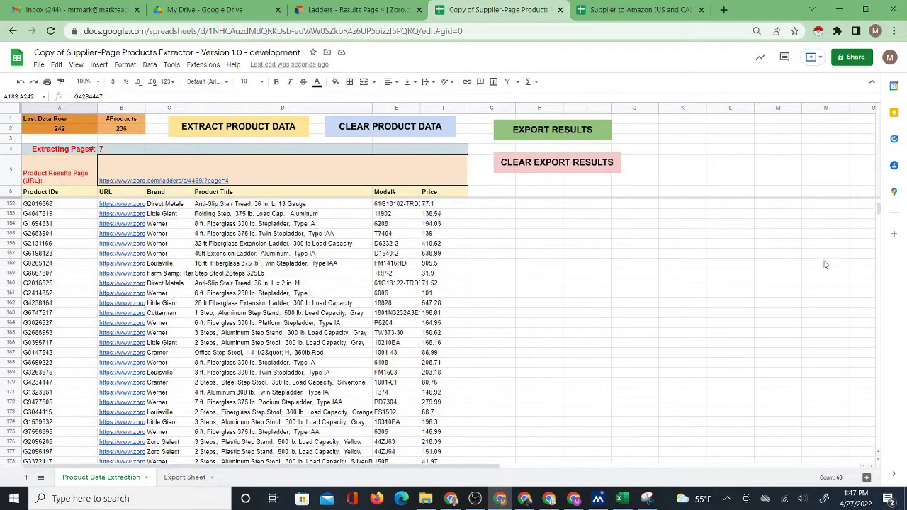
left_click_drag(878, 213, 878, 202)
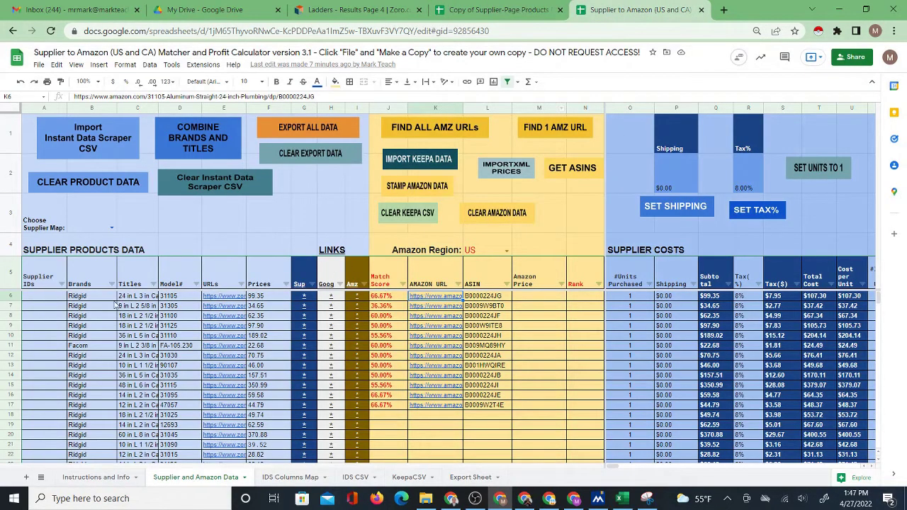
left_click(521, 211)
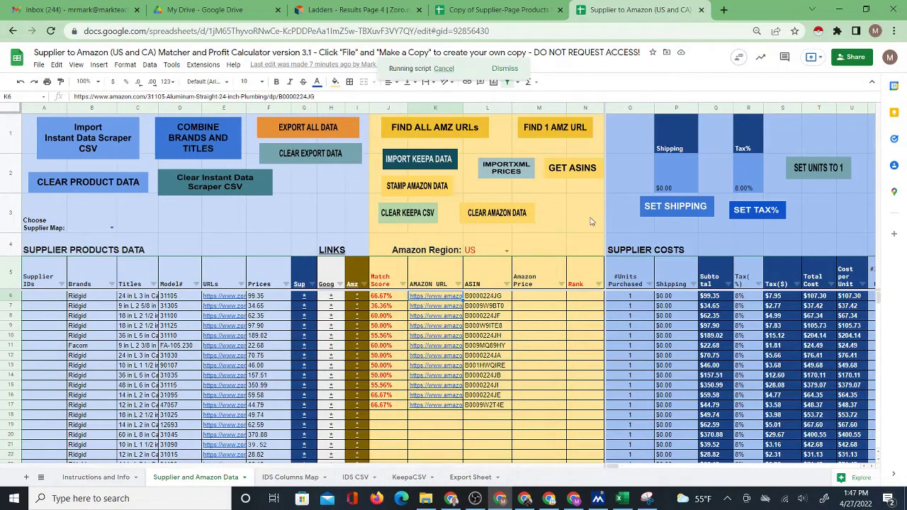
left_click(112, 188)
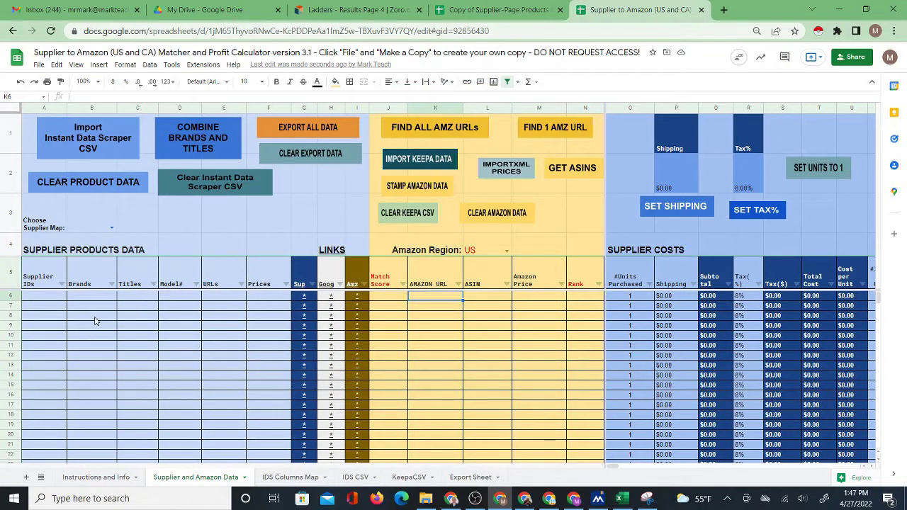
Copy the product URLs B7:B242 from the extractor sheet and select cell E6 under URLs in the matcher sheet
left_click(488, 11)
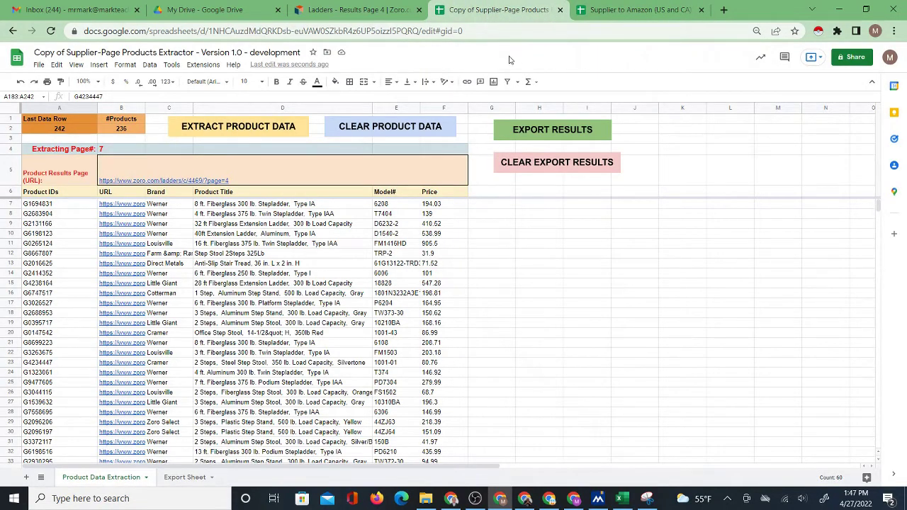
left_click(138, 205)
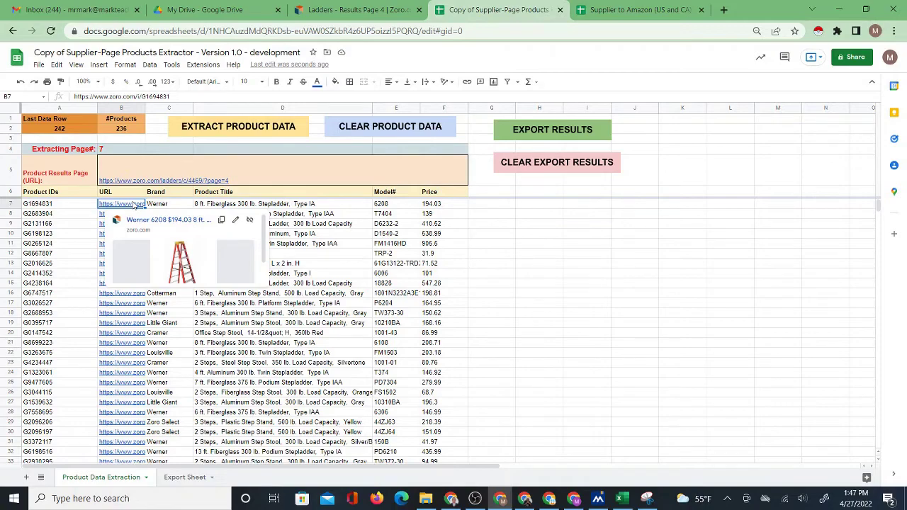
key("ctrl+shift+Down")
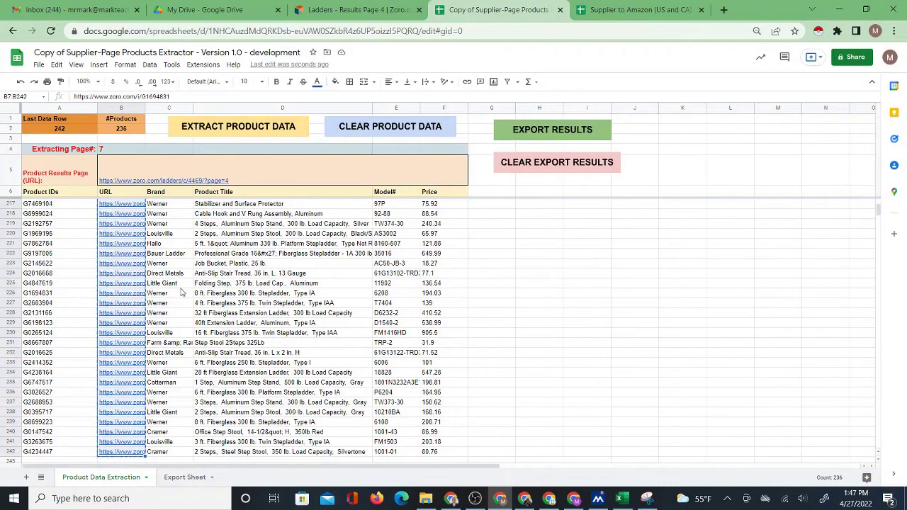
scroll(180, 292, "up", 15)
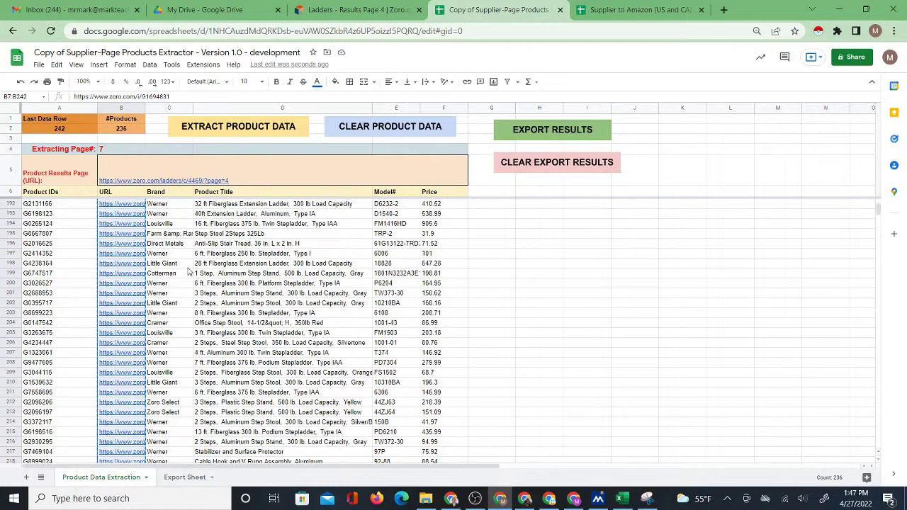
left_click(649, 7)
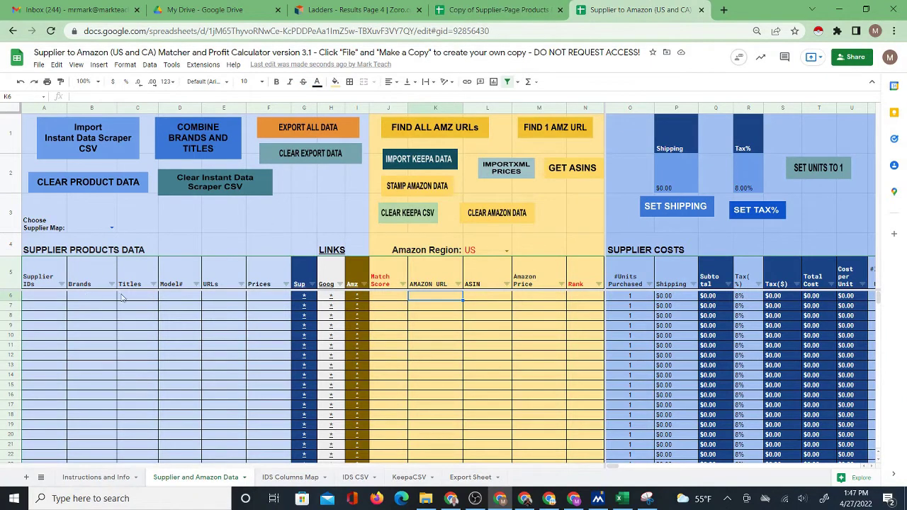
left_click(220, 299)
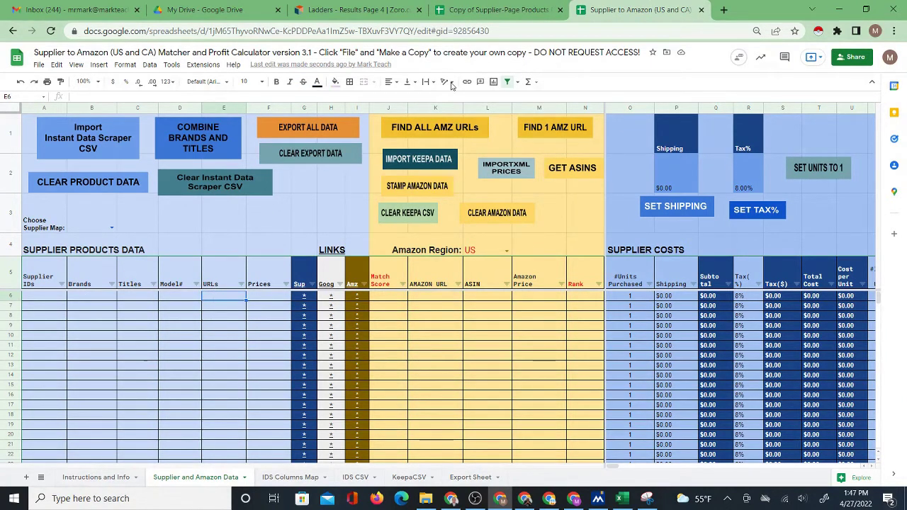
Return to the extractor sheet, select the product URLs B152:B242 and copy them
left_click(496, 10)
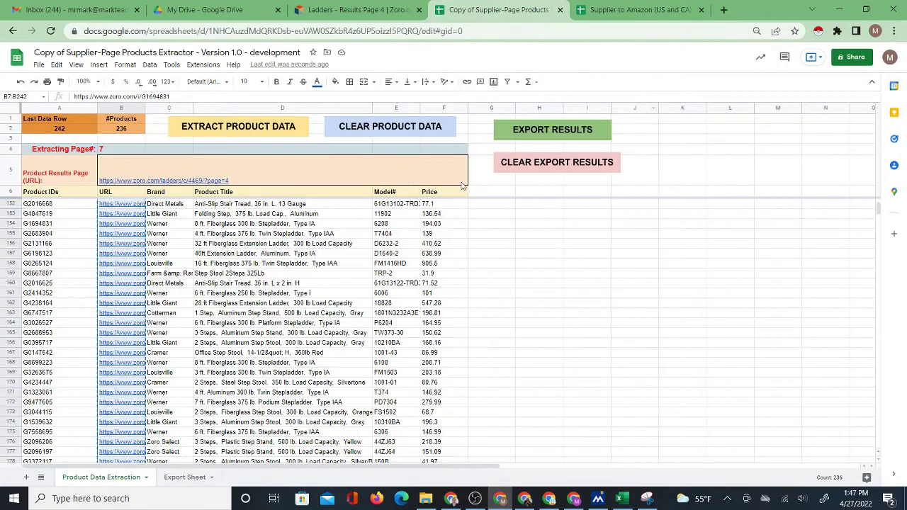
left_click(129, 206)
left_click_drag(130, 206, 143, 327)
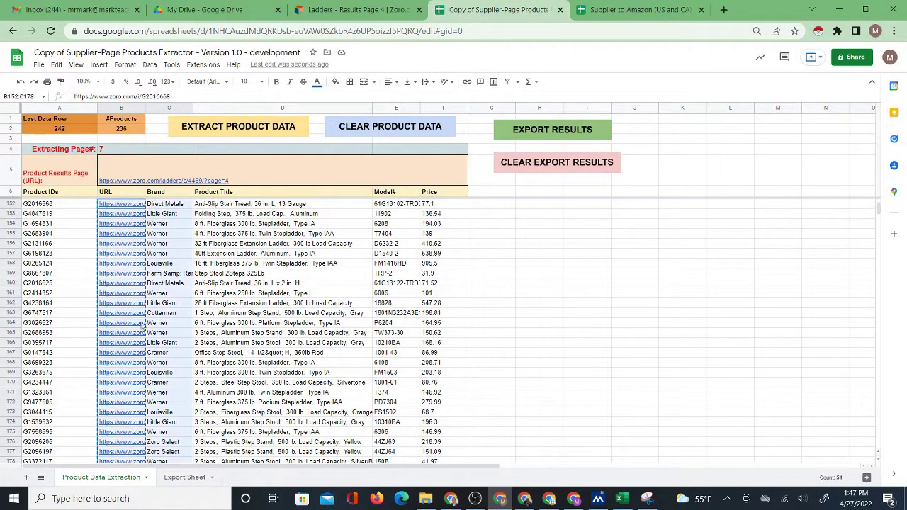
left_click(159, 206)
left_click(129, 205)
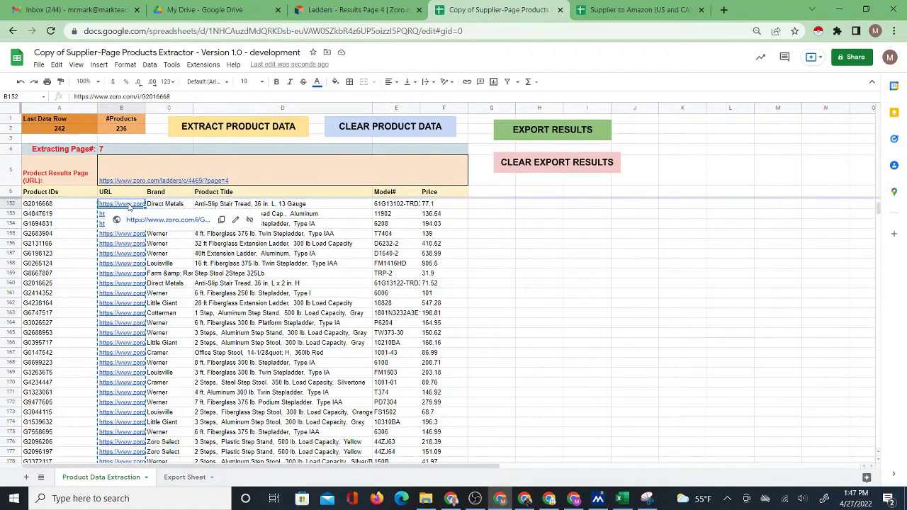
key("ctrl+shift+Down")
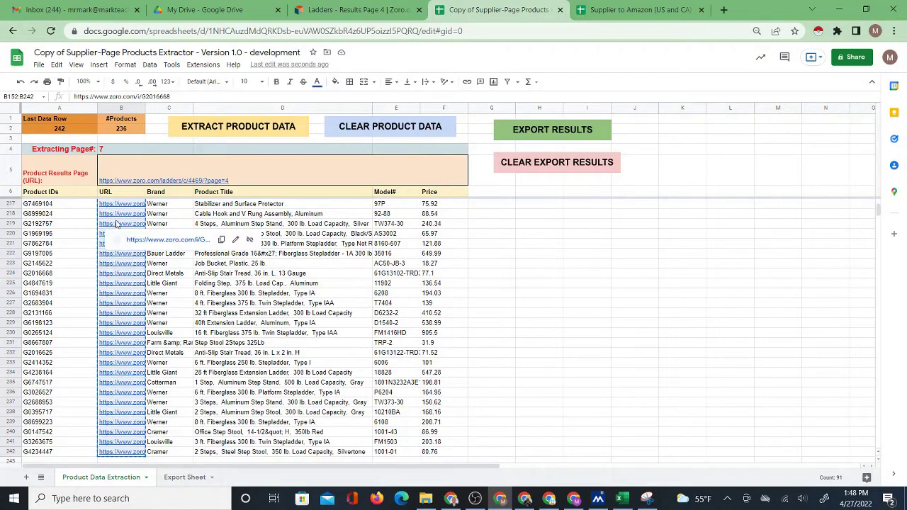
right_click(117, 224)
left_click(141, 245)
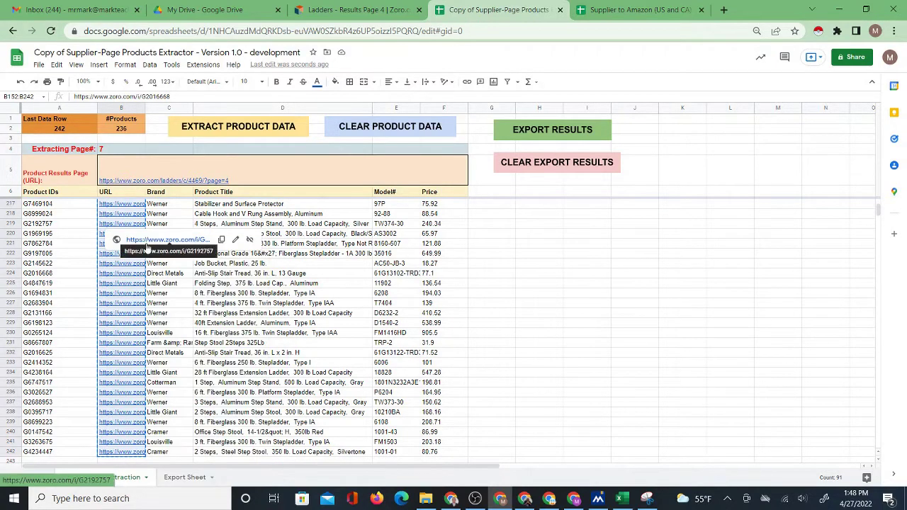
Paste the copied product URLs as values only into the matcher sheet's URLs column, starting at E6
key("ctrl+Tab")
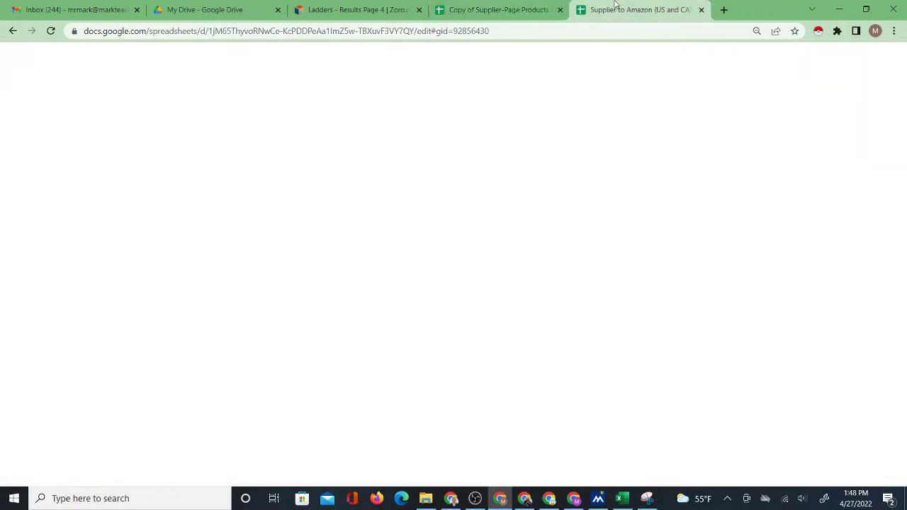
right_click(220, 297)
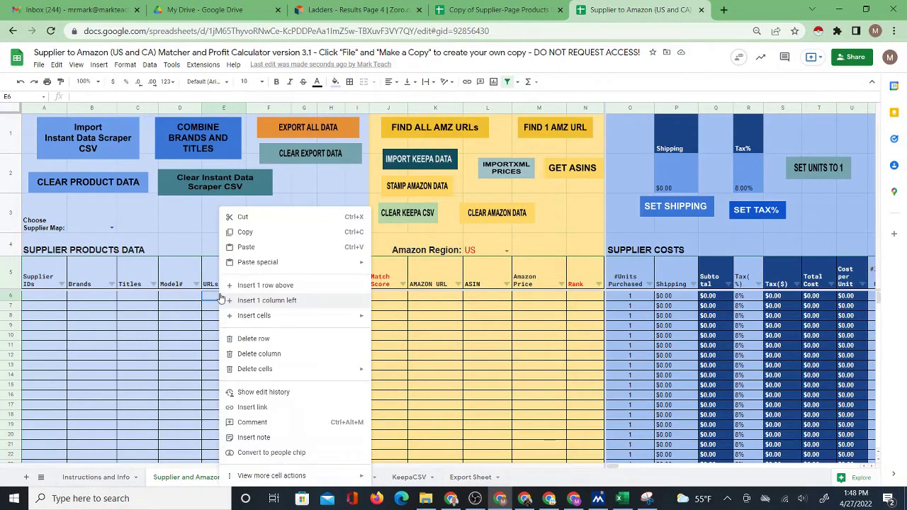
mouse_move(262, 263)
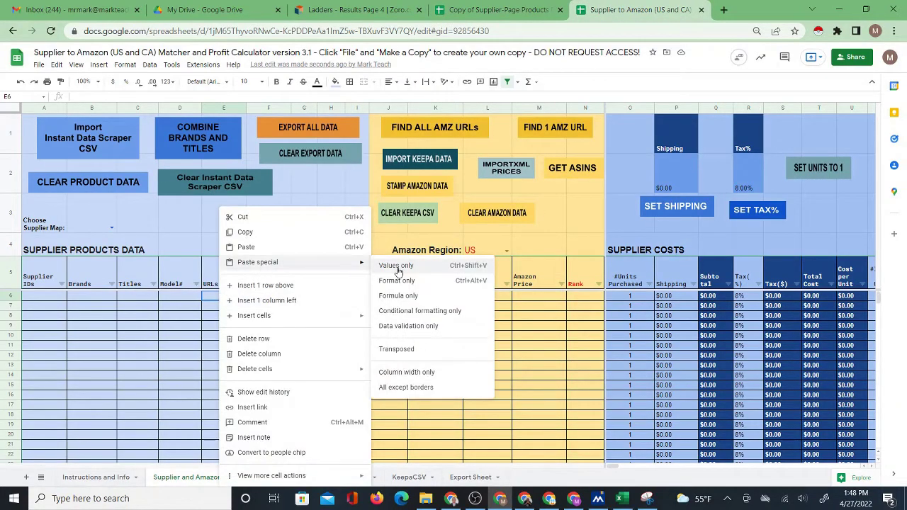
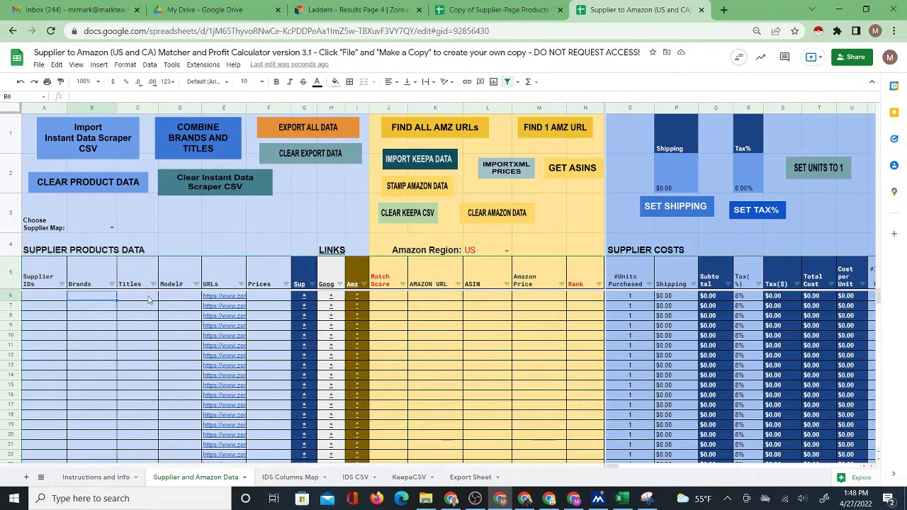
Copy the Brand, Product Title and Model# range C217:E242 in the extractor sheet and return to the first product row
left_click(484, 10)
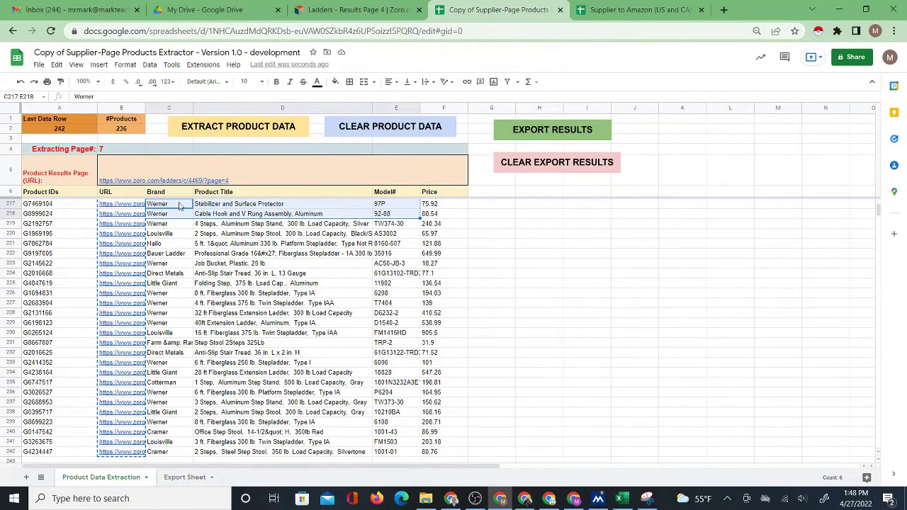
left_click_drag(179, 206, 383, 207)
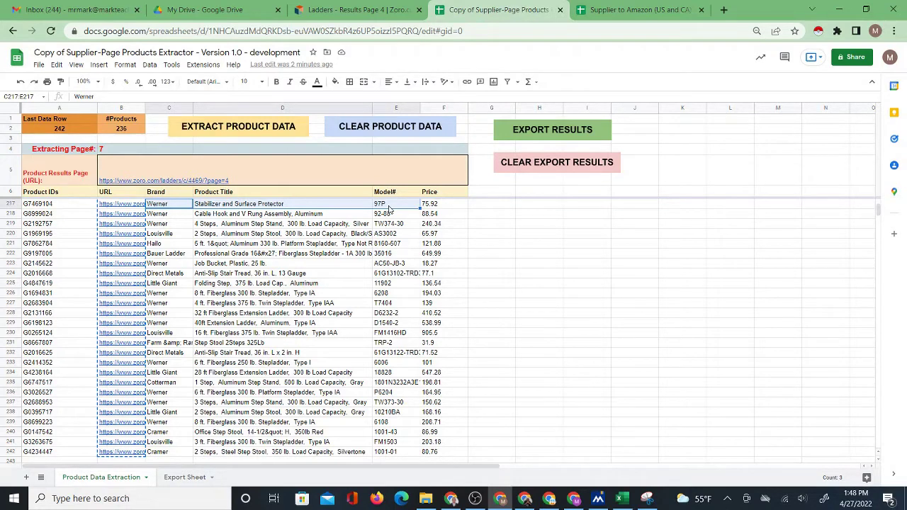
key("ctrl+shift+Down")
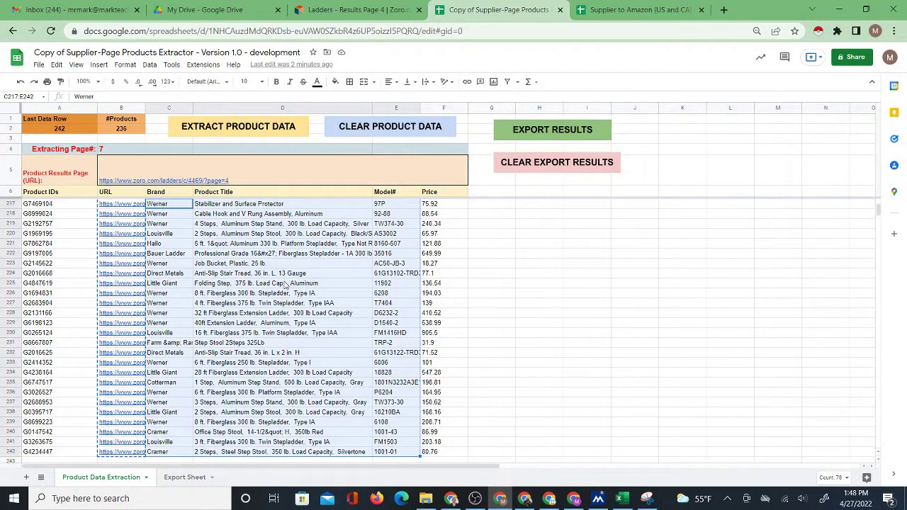
scroll(286, 327, "down", 3)
right_click(274, 264)
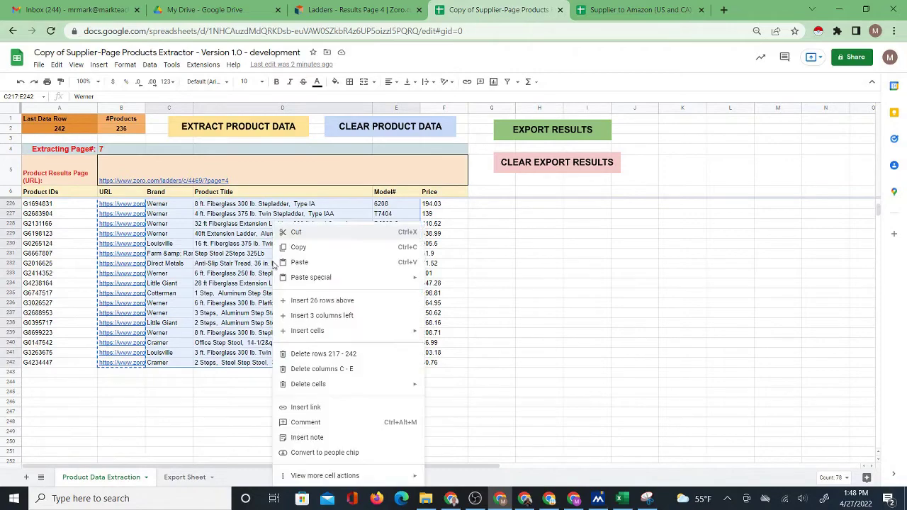
left_click(309, 246)
scroll(304, 278, "up", 20)
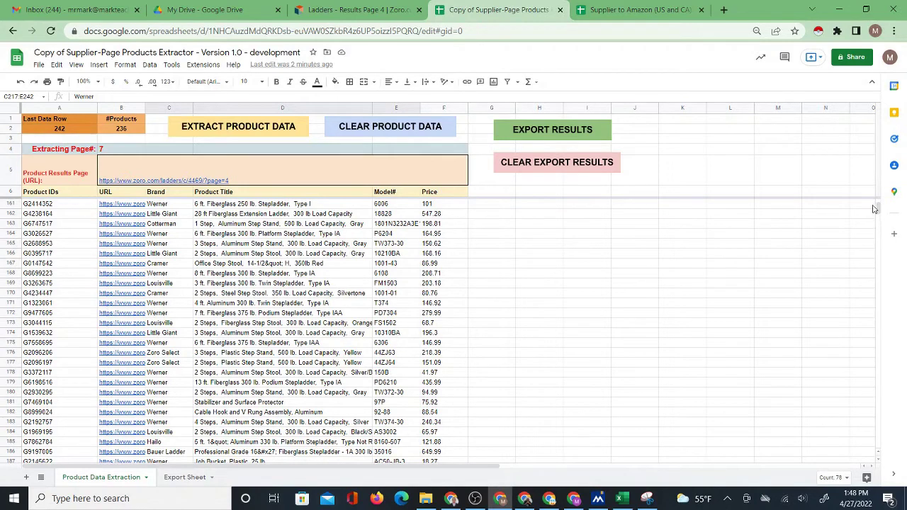
key("ctrl+Home")
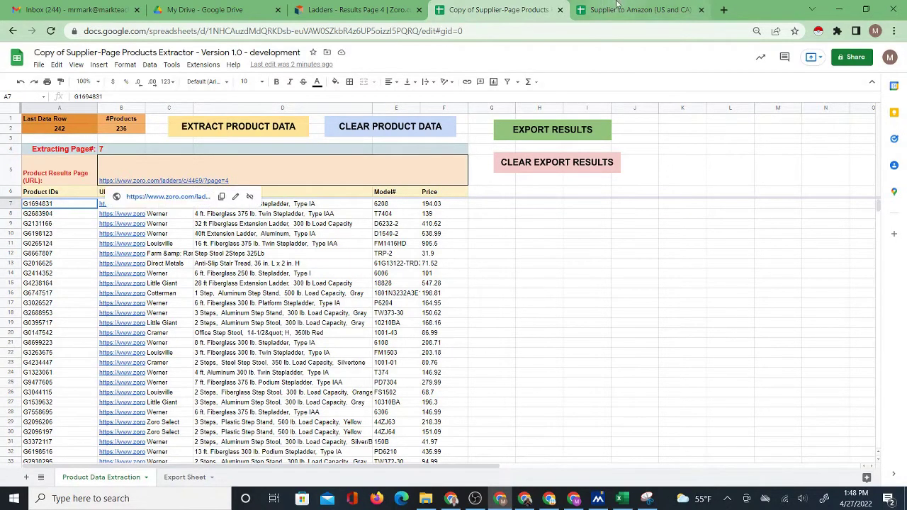
Clear the product data in the Supplier to Amazon matcher sheet and return to the extractor sheet
left_click(637, 10)
left_click(140, 183)
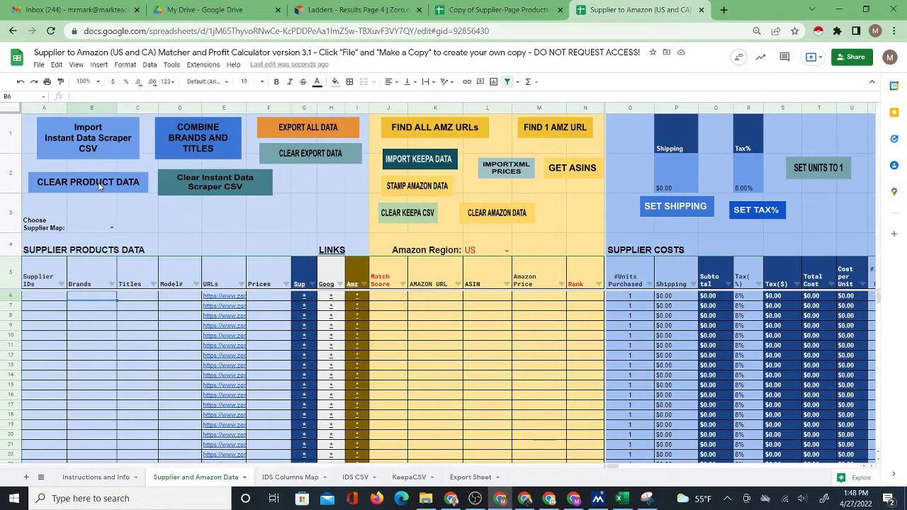
left_click(495, 10)
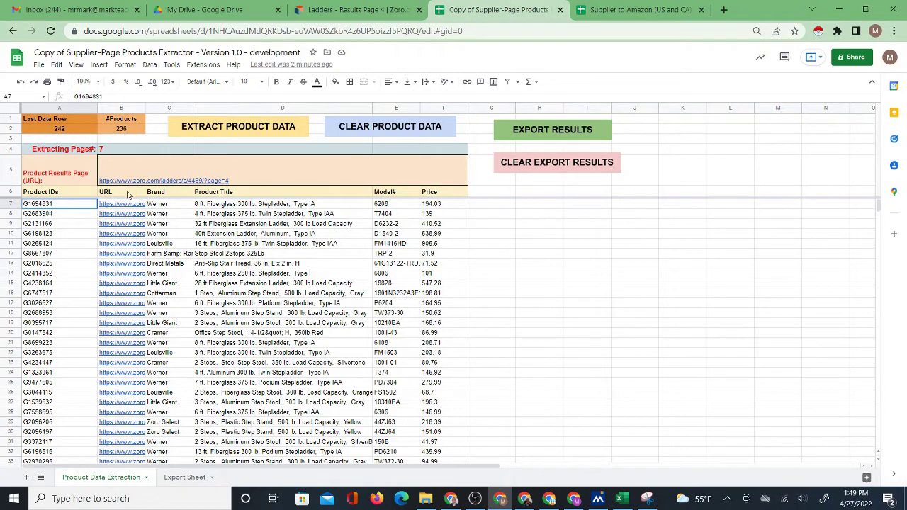
Copy the product URLs B7:B242 from the extractor sheet and paste them as values only into the matcher sheet's URLs column at E6
left_click(121, 204)
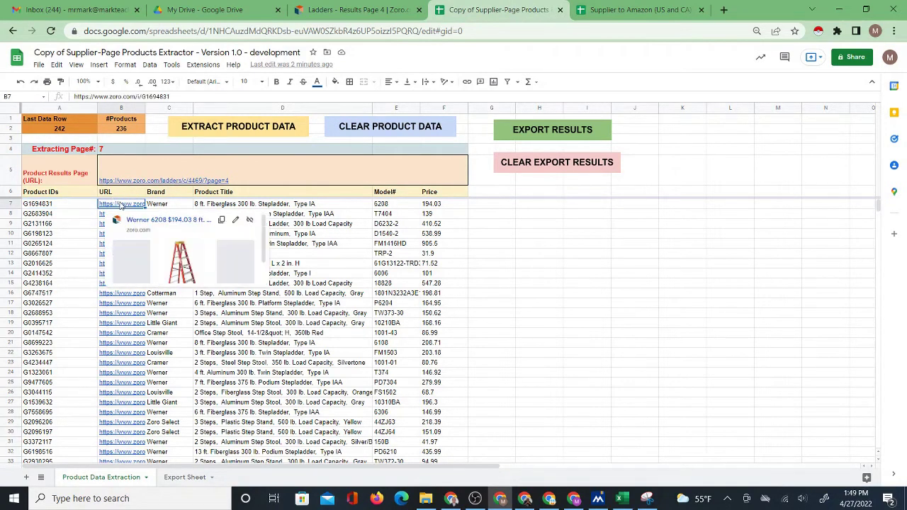
key("ctrl+shift+Down")
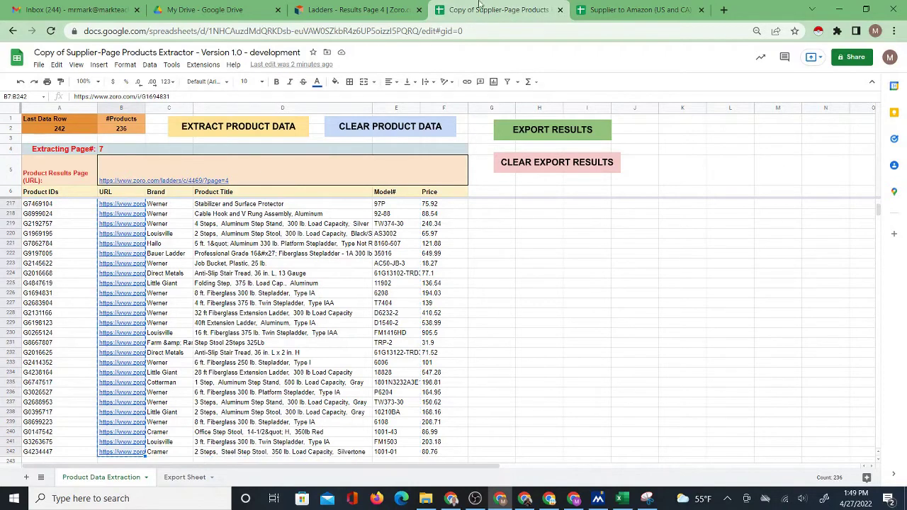
left_click(615, 9)
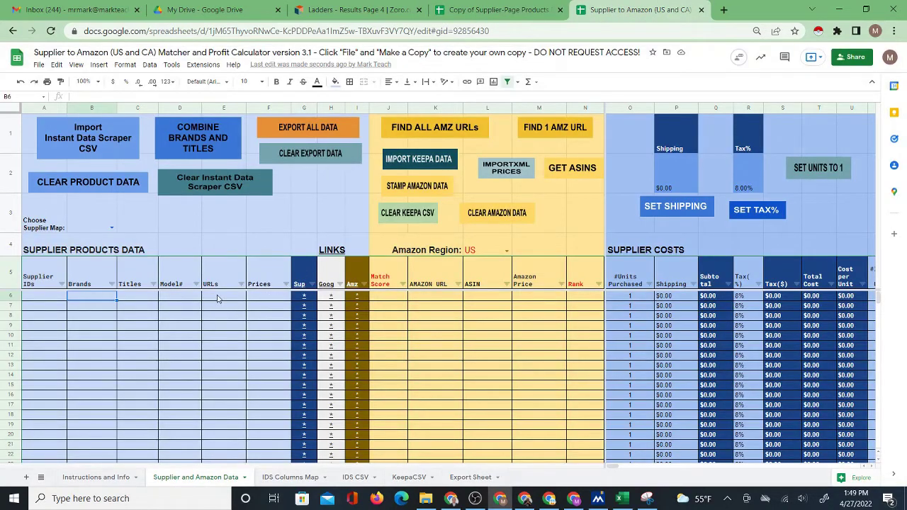
right_click(217, 298)
mouse_move(297, 262)
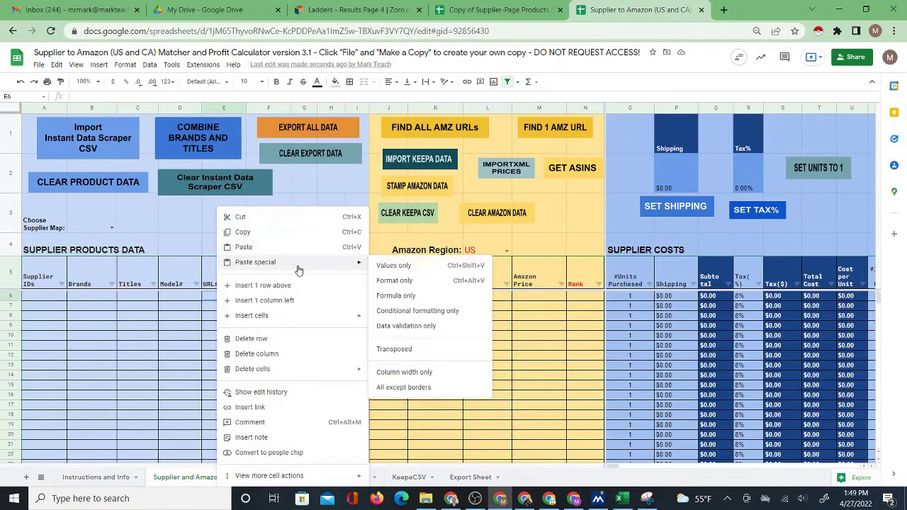
left_click(386, 267)
Select B6 under Brands in the matcher sheet and copy the Brand, Product Title and Model# range C7:E242 from the extractor sheet
left_click(102, 296)
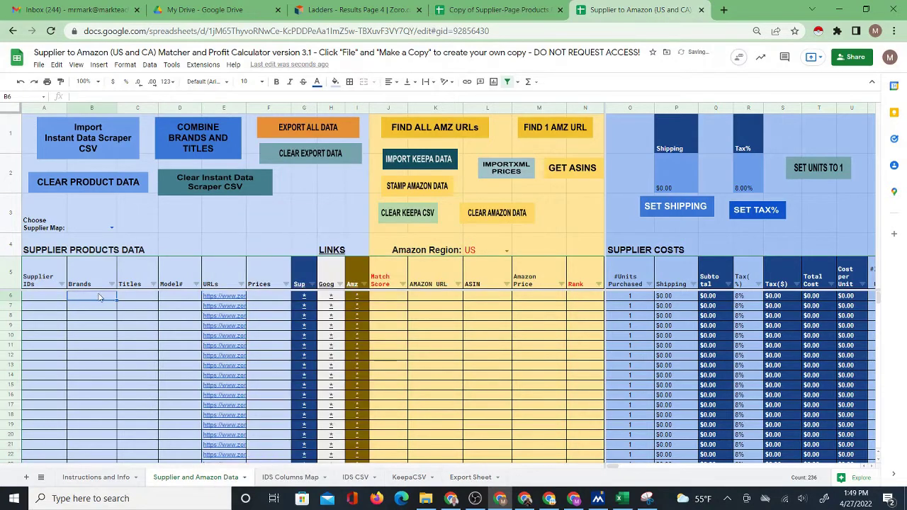
left_click(540, 9)
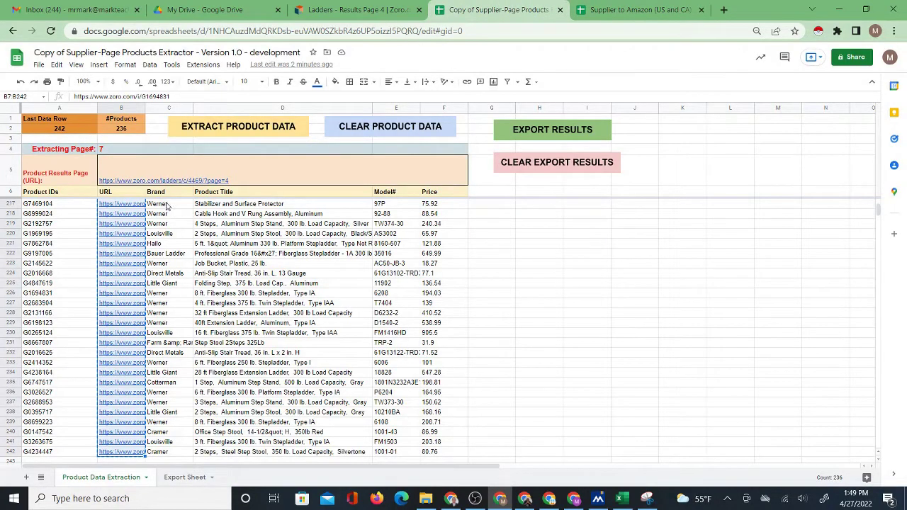
left_click_drag(168, 205, 241, 207)
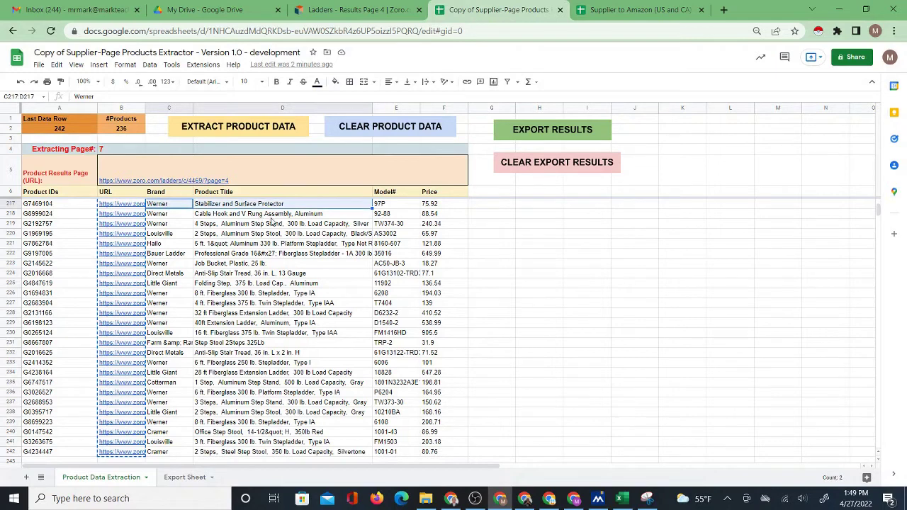
mouse_move(114, 373)
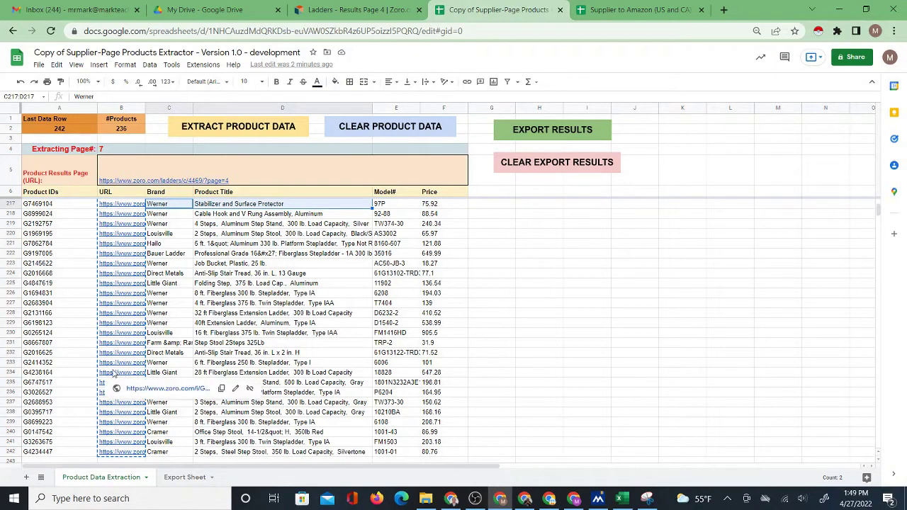
key("ctrl+Home")
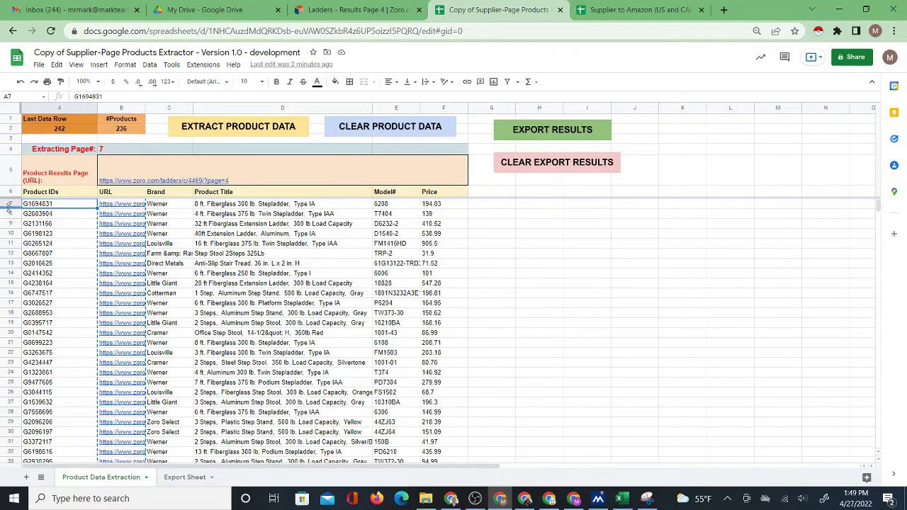
left_click(173, 205)
left_click_drag(200, 205, 401, 207)
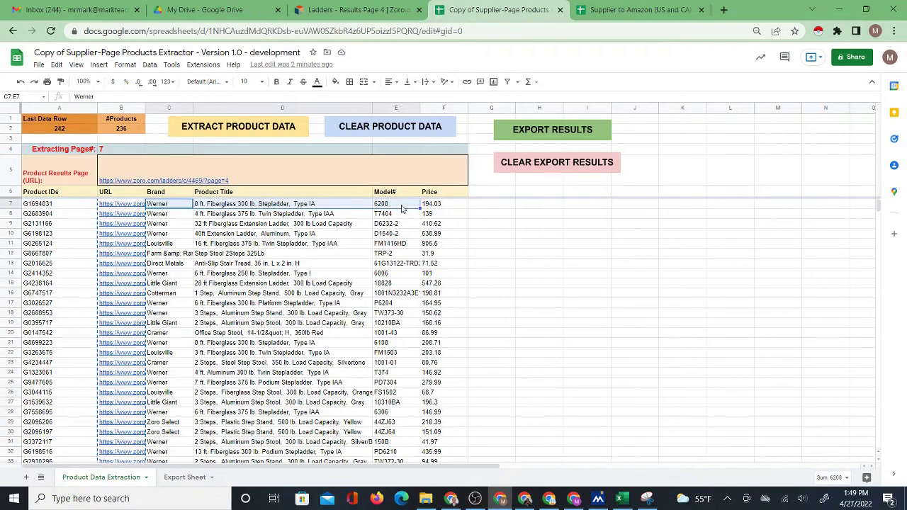
key("ctrl+shift+Down")
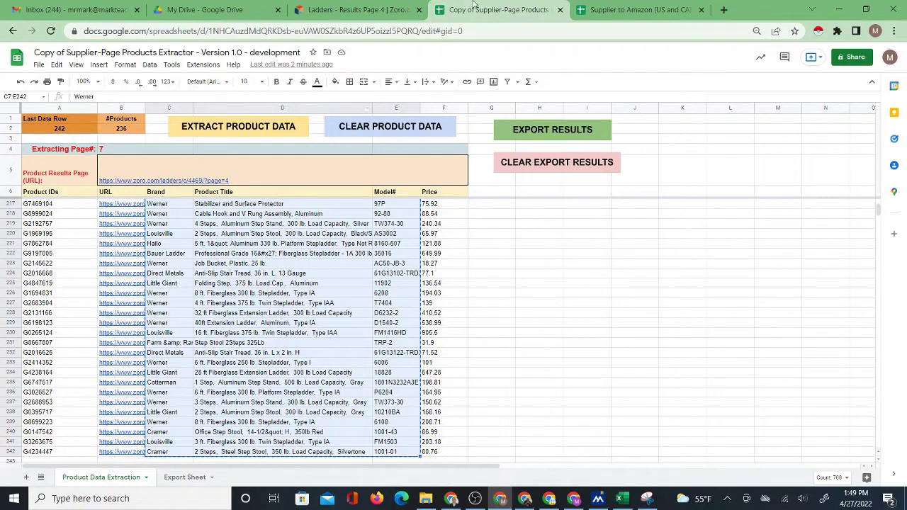
Paste the copied brands, titles and model numbers as values only into the matcher sheet, starting at B6
left_click(643, 9)
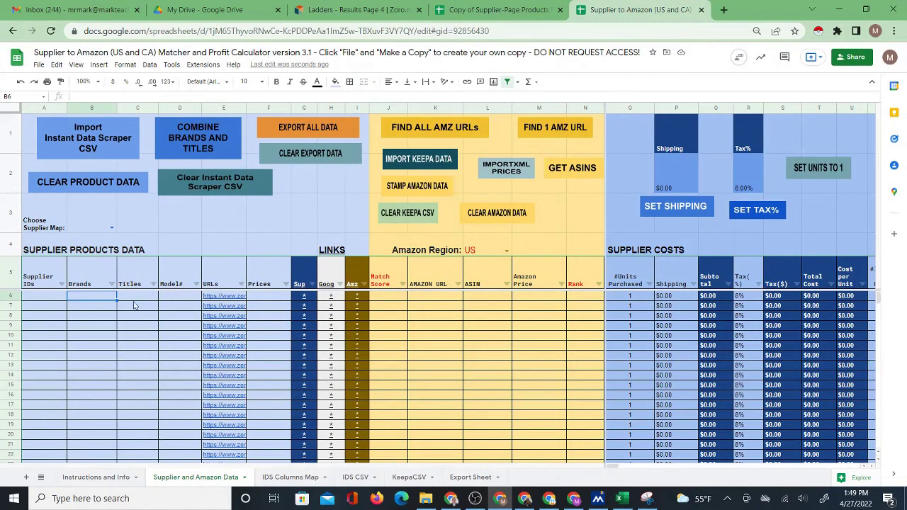
right_click(93, 296)
mouse_move(230, 268)
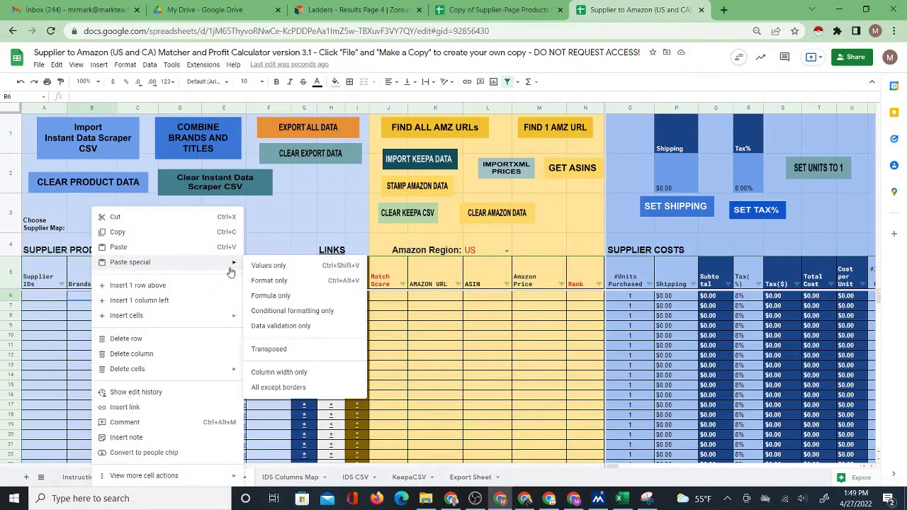
left_click(282, 270)
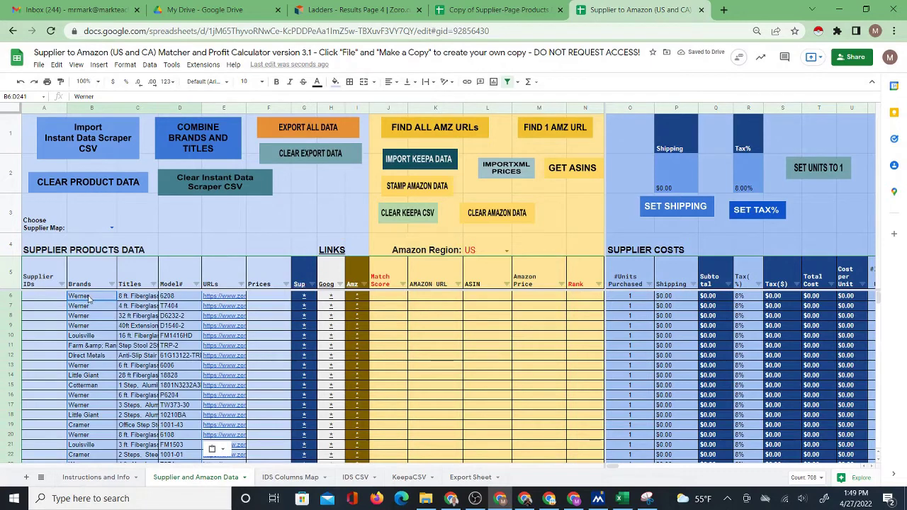
left_click(185, 297)
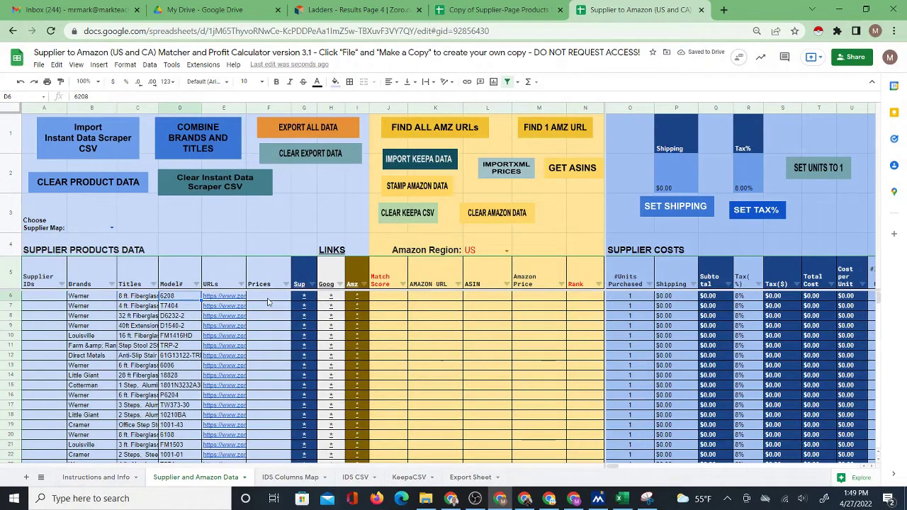
Copy the prices F7:F242 from the extractor sheet and paste them as values only into the matcher sheet's Prices column at F6
key("ctrl+shift+Tab")
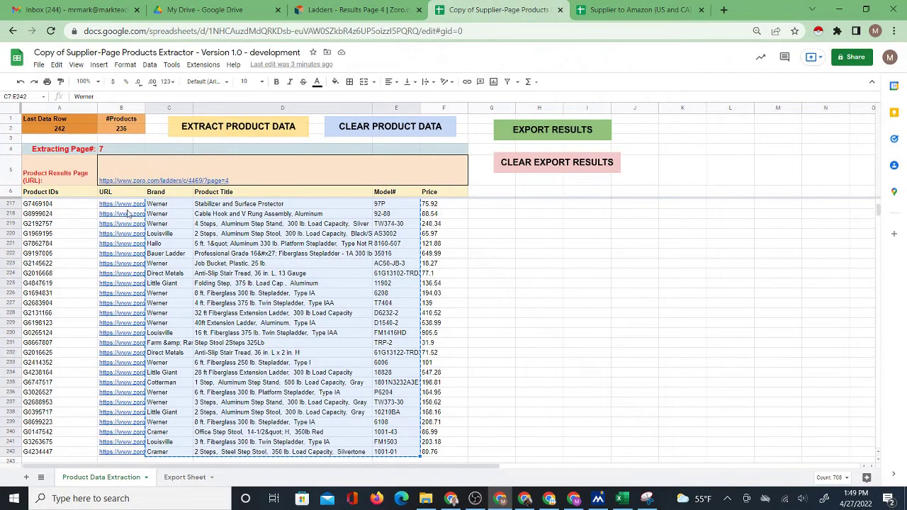
scroll(489, 225, "up", 20)
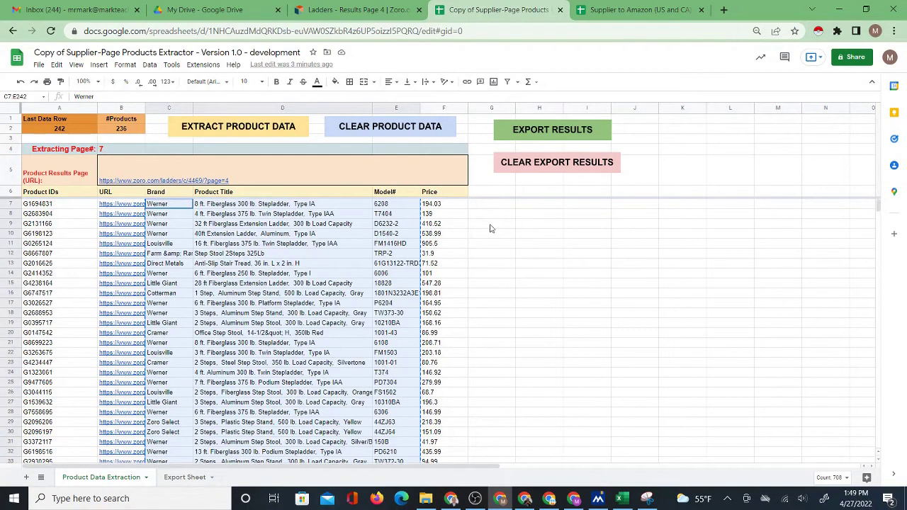
left_click(447, 206)
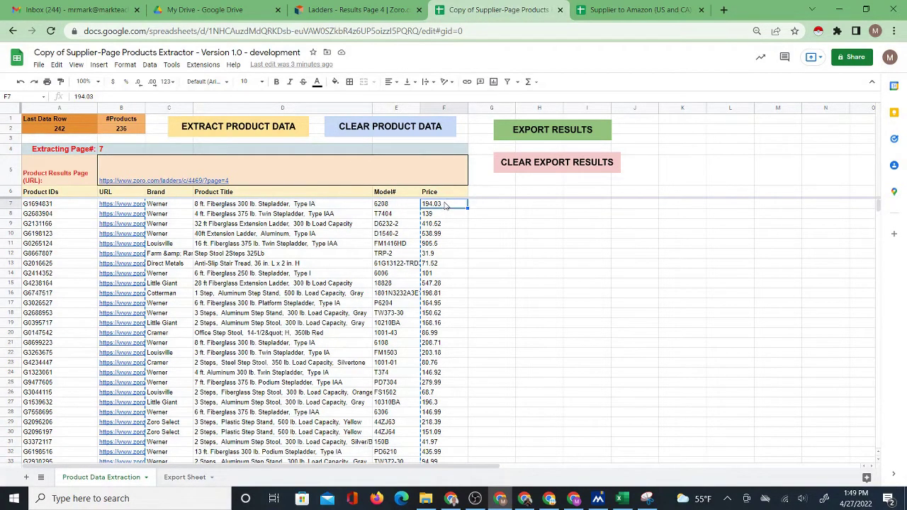
key("ctrl+shift+Down")
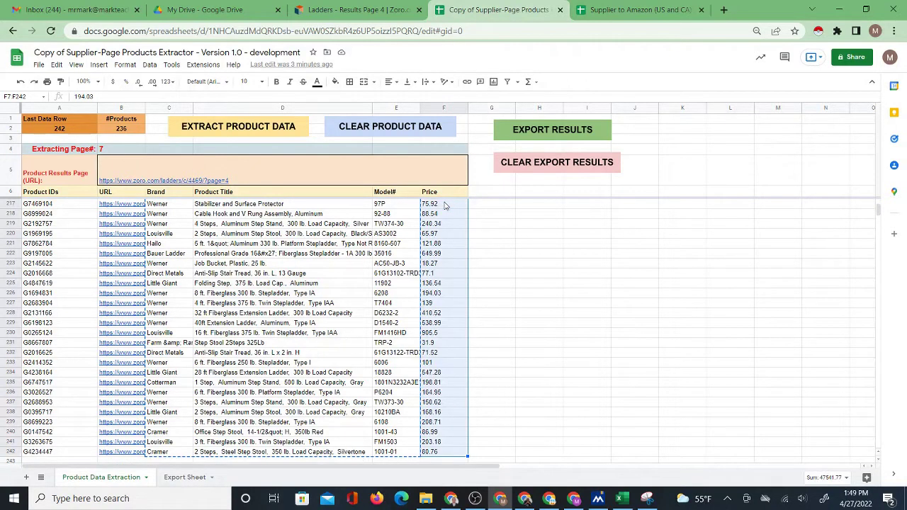
left_click(607, 10)
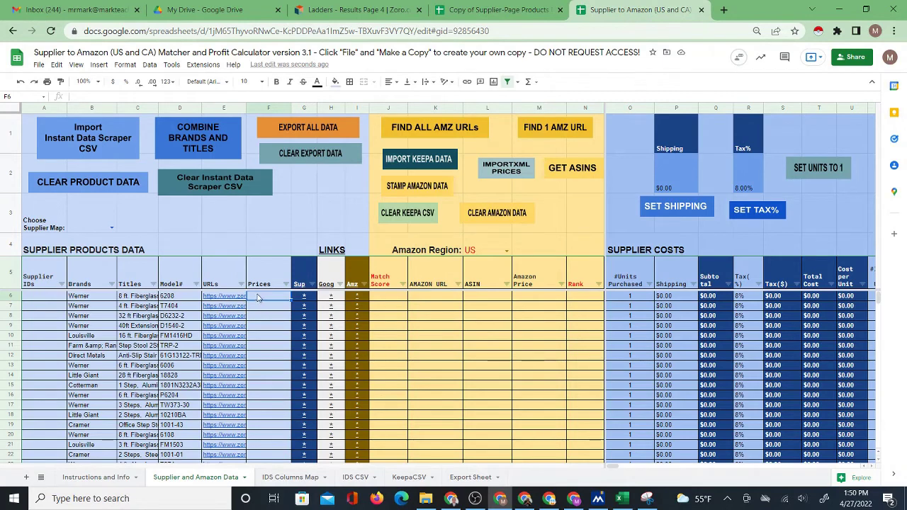
right_click(258, 298)
mouse_move(322, 263)
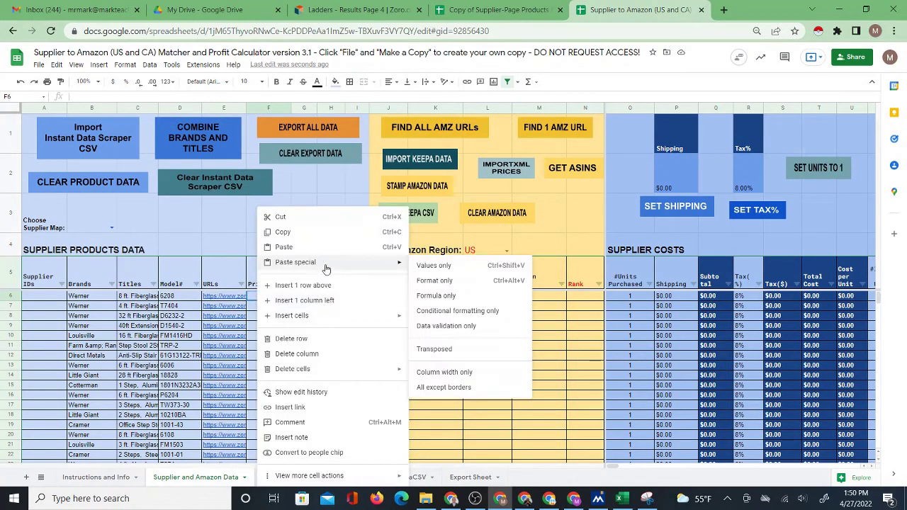
left_click(429, 267)
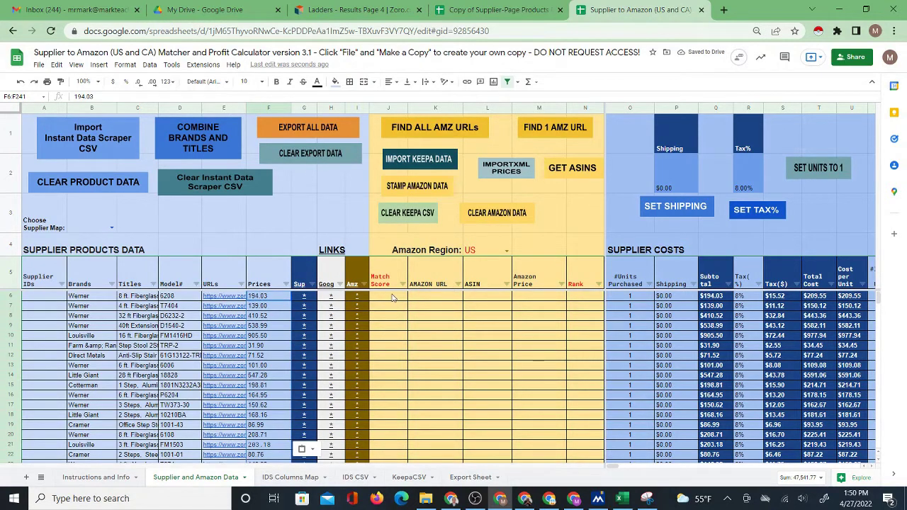
Run the search for all Amazon URLs from cell K6 in the matcher sheet and switch back to the extractor sheet
left_click(431, 300)
left_click(437, 138)
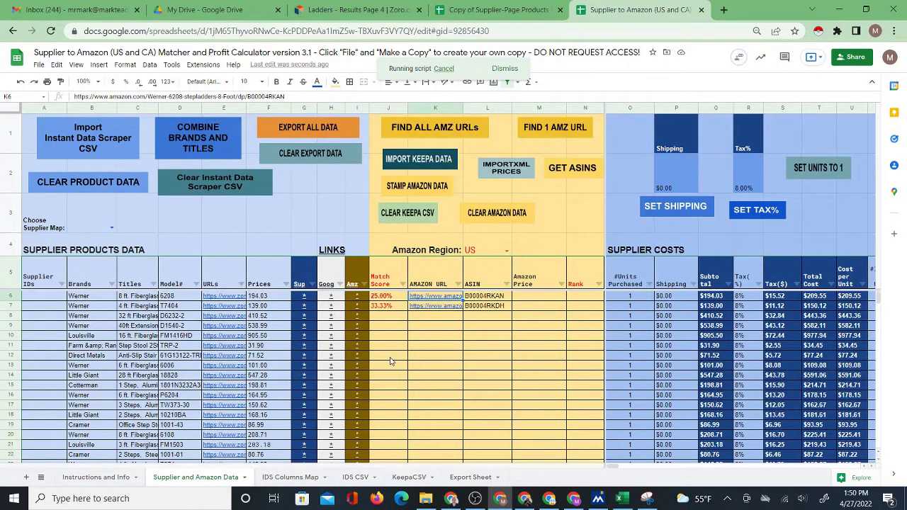
left_click(490, 12)
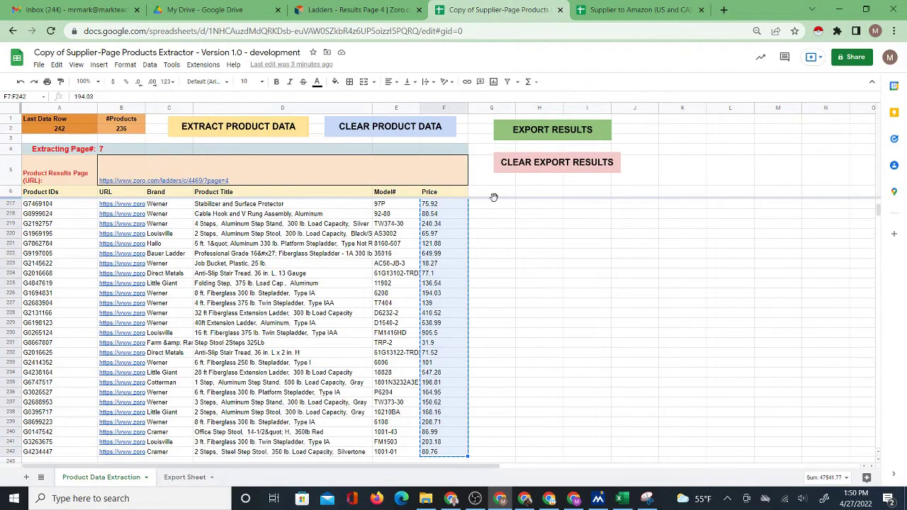
Export the extracted product results to the Export Sheet and open that sheet
left_click(509, 264)
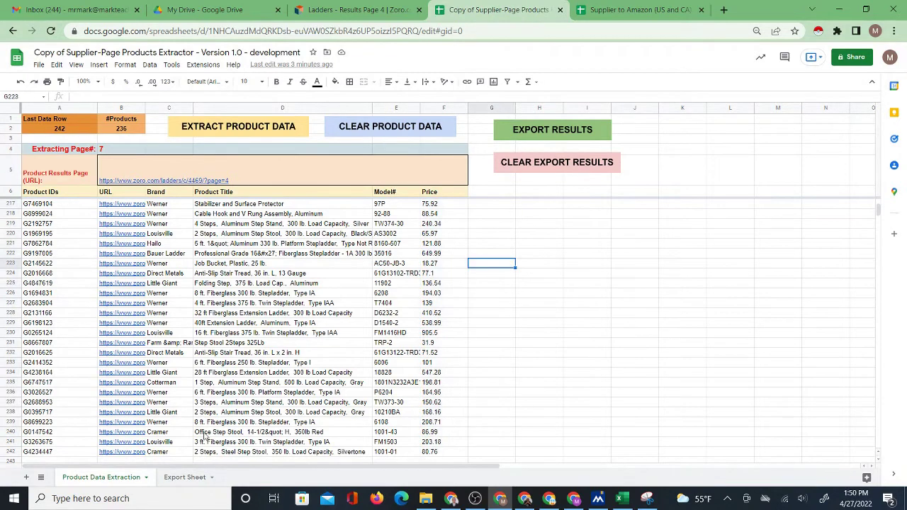
left_click(178, 477)
left_click(110, 480)
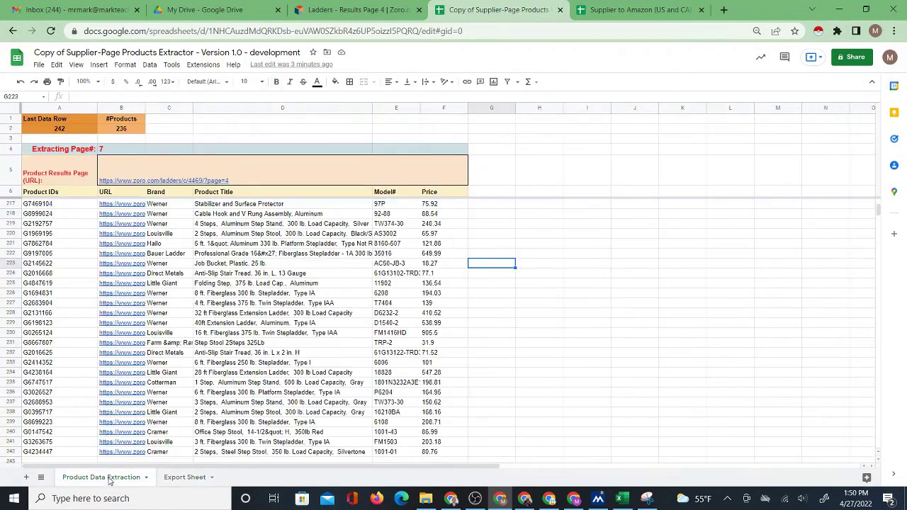
left_click(545, 135)
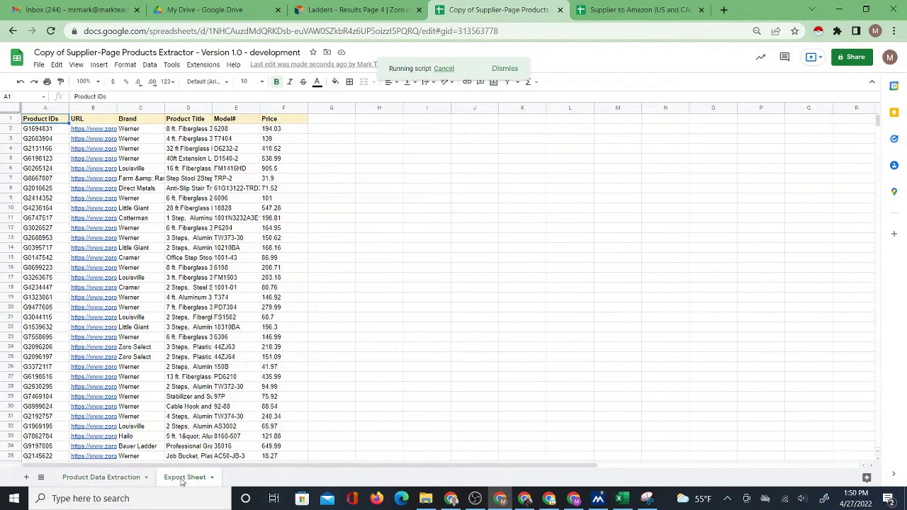
left_click(180, 478)
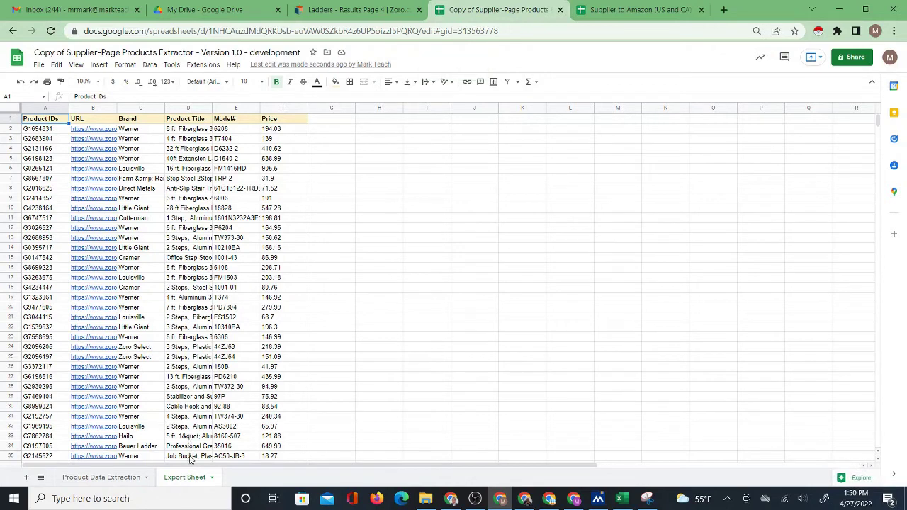
Review the download formats offered for the Export Sheet without downloading, and select the header cells A1:F1
right_click(182, 479)
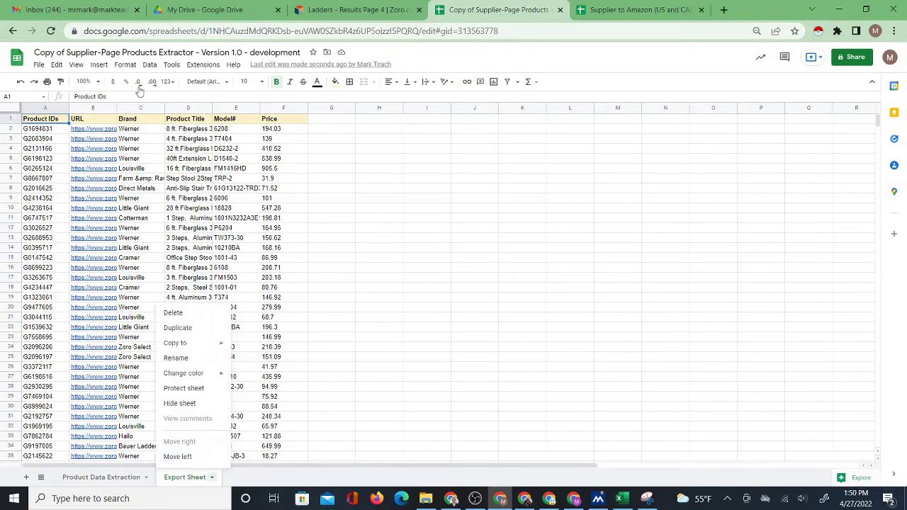
left_click(39, 64)
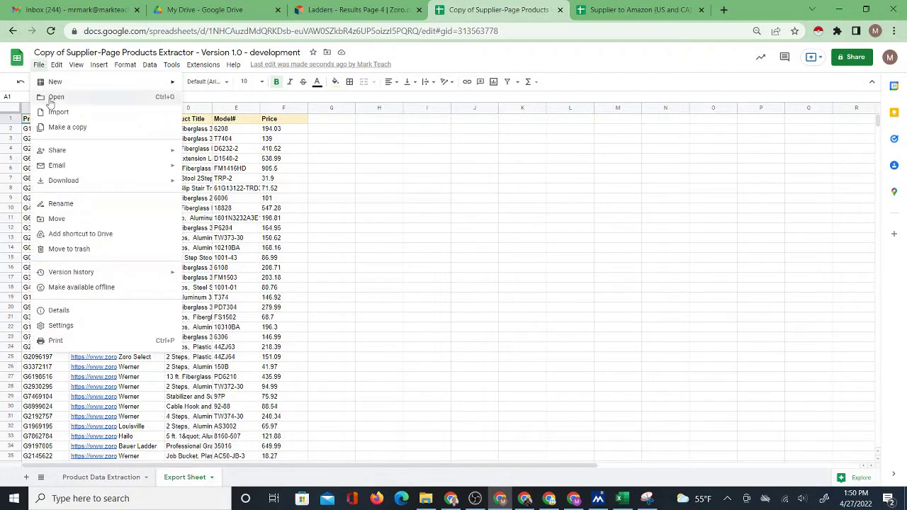
mouse_move(76, 181)
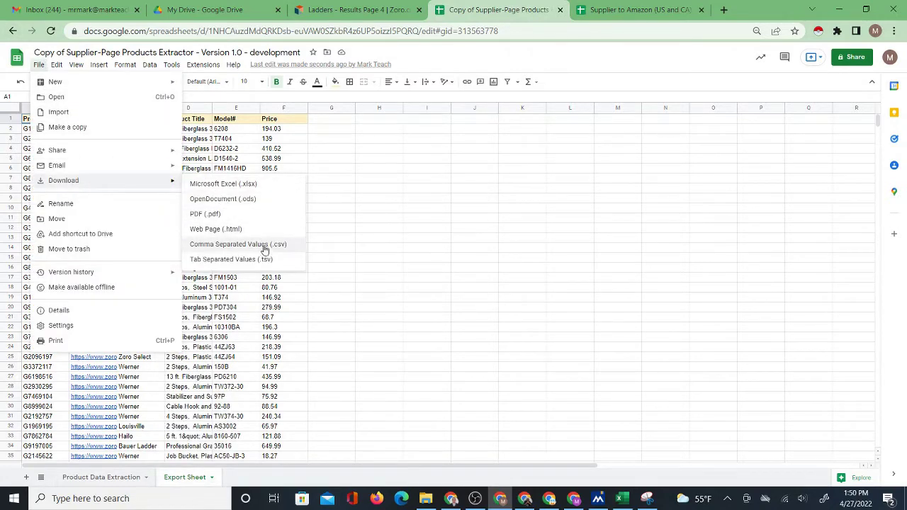
left_click(421, 178)
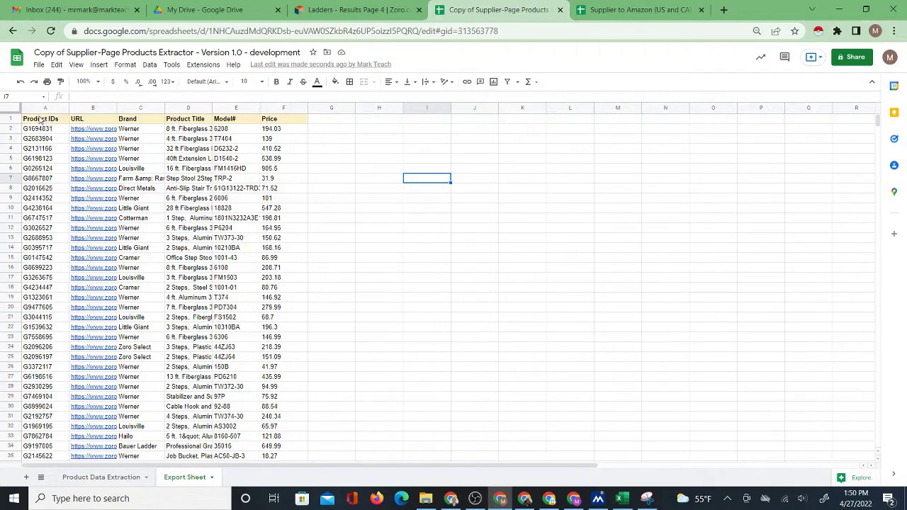
left_click_drag(39, 120, 289, 121)
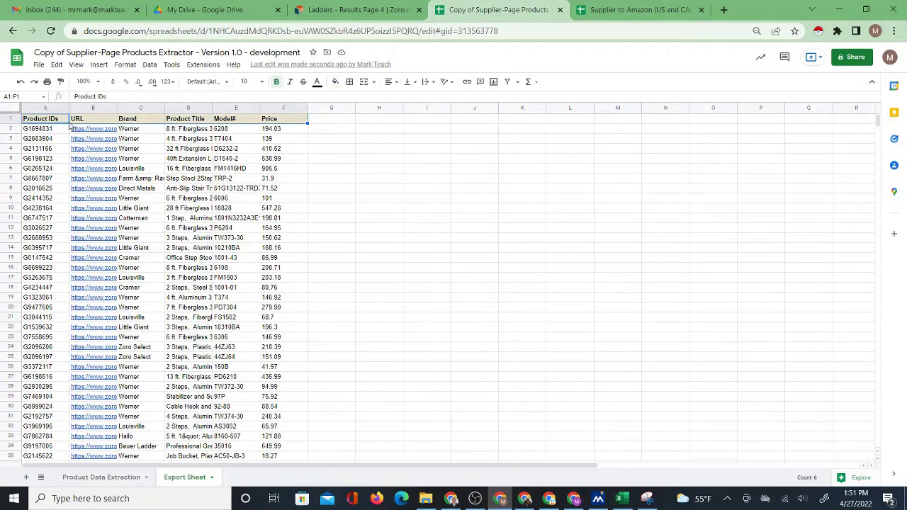
Clear the Instant Data Scraper CSV data in the Supplier to Amazon matcher spreadsheet and check the IDS CSV sheet
left_click(606, 9)
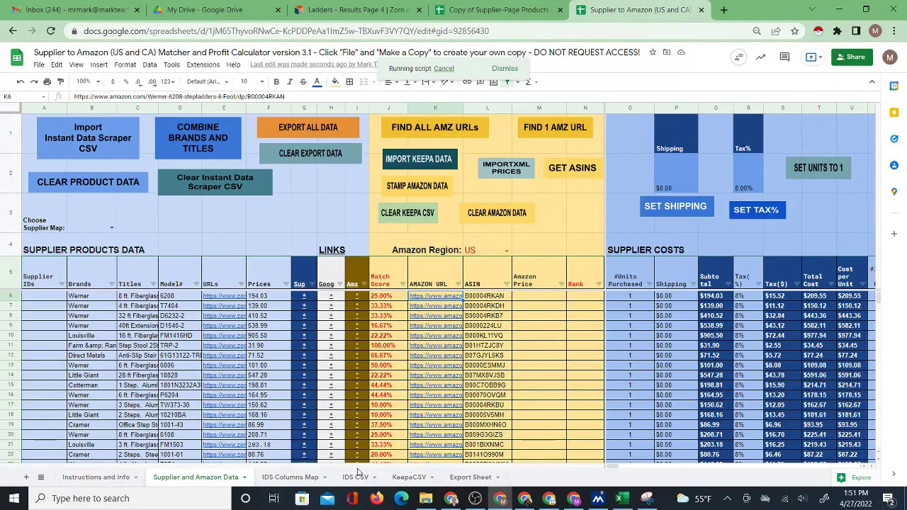
left_click(355, 477)
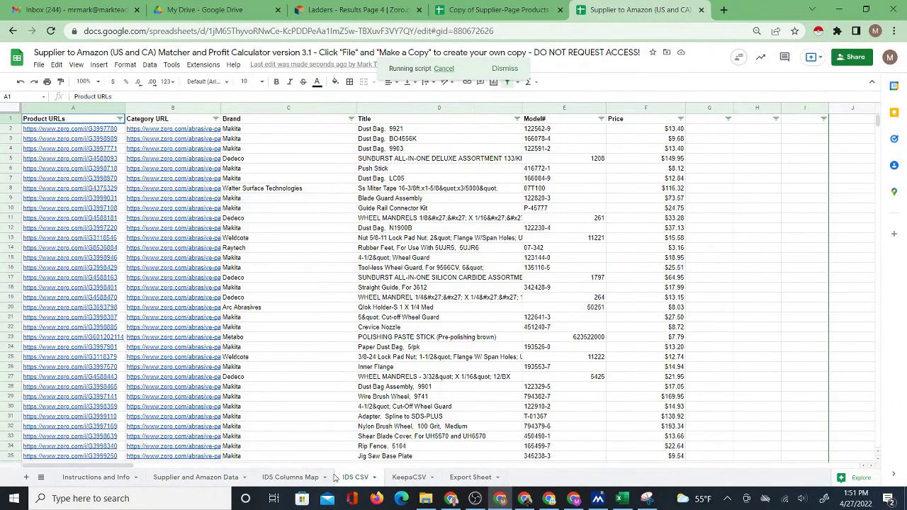
left_click(195, 478)
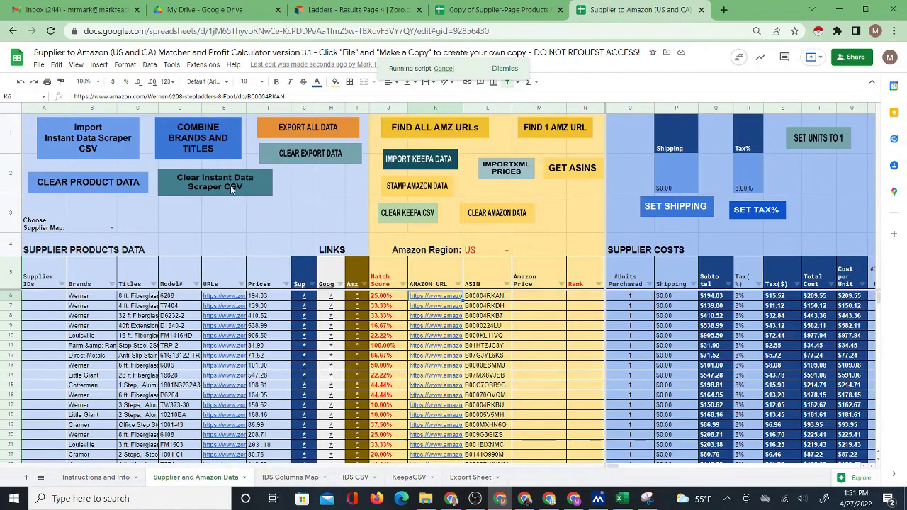
left_click(356, 478)
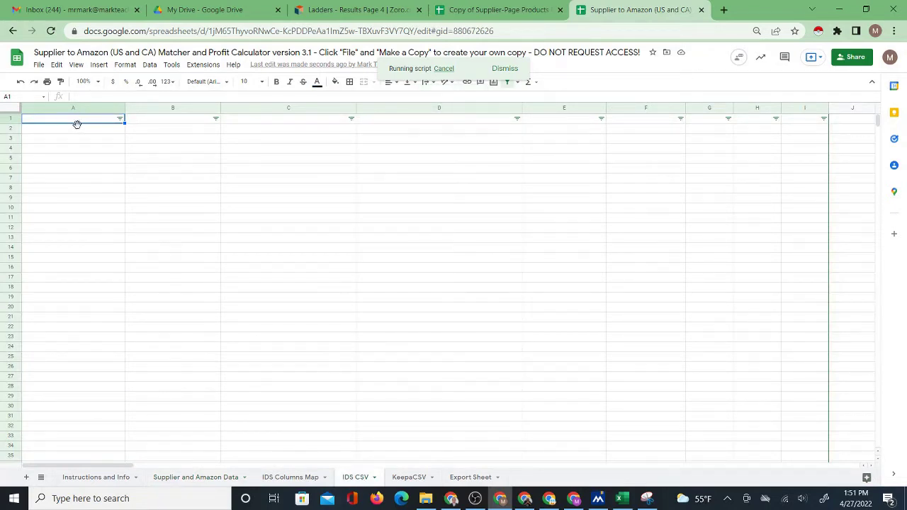
Examine the supplier column mappings in the IDS Columns Map sheet and the row 12 cells available for another supplier website
left_click(291, 478)
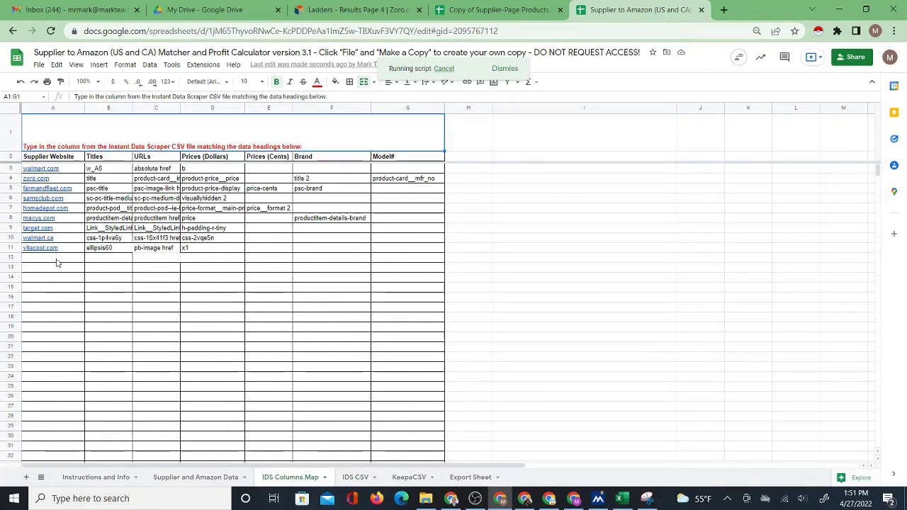
left_click(67, 260)
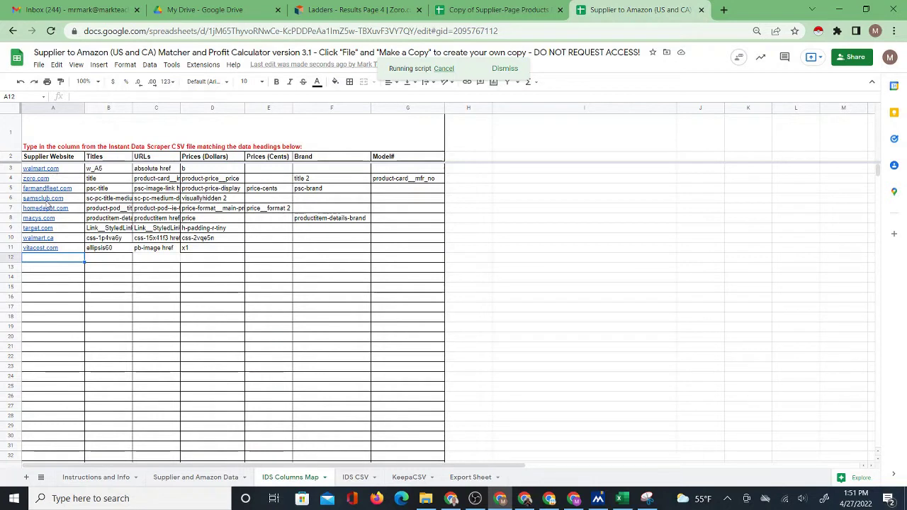
mouse_move(44, 249)
left_click(496, 9)
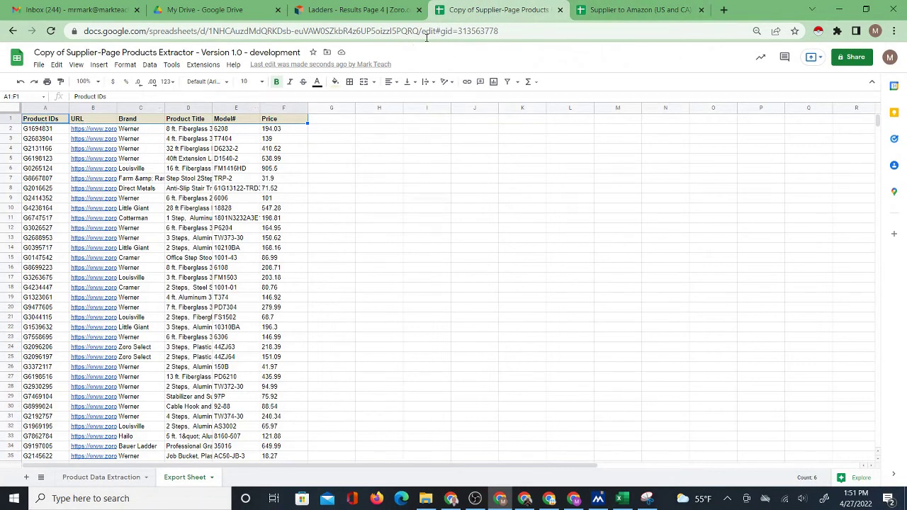
left_click(638, 9)
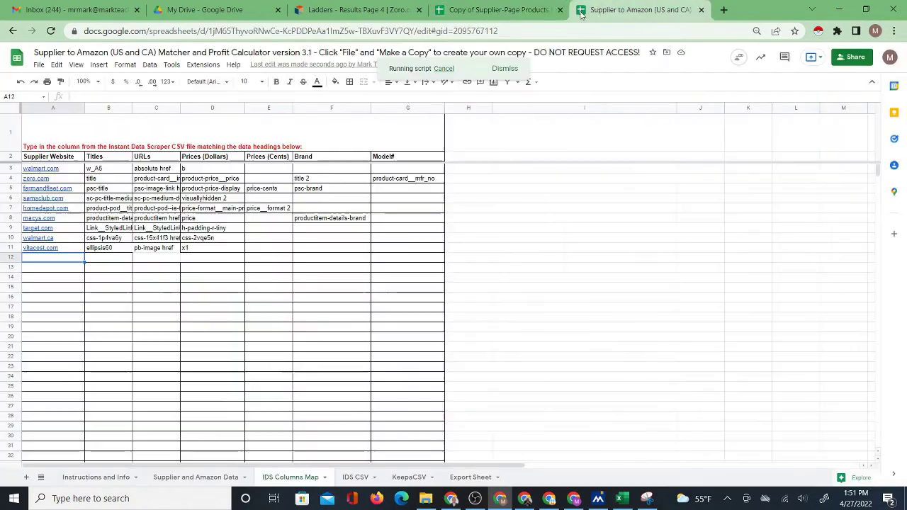
left_click(148, 261)
left_click(122, 259)
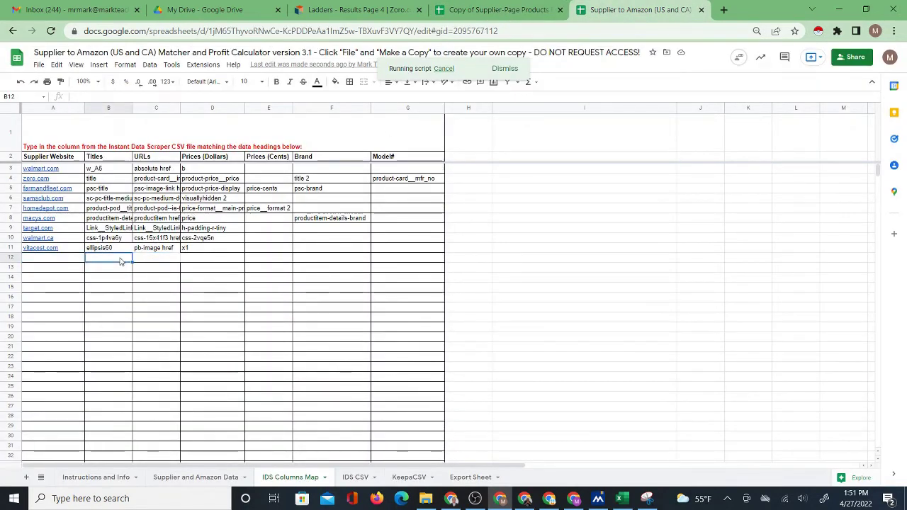
left_click(202, 260)
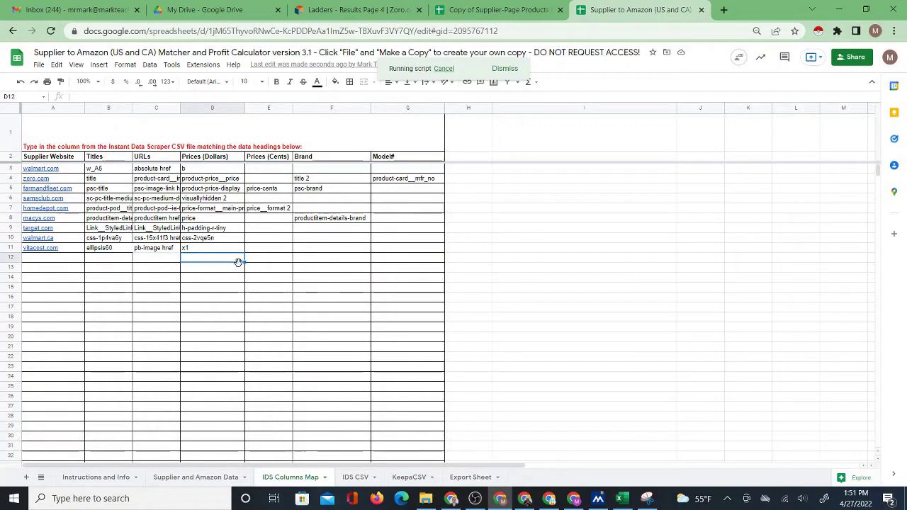
left_click(319, 261)
left_click(402, 258)
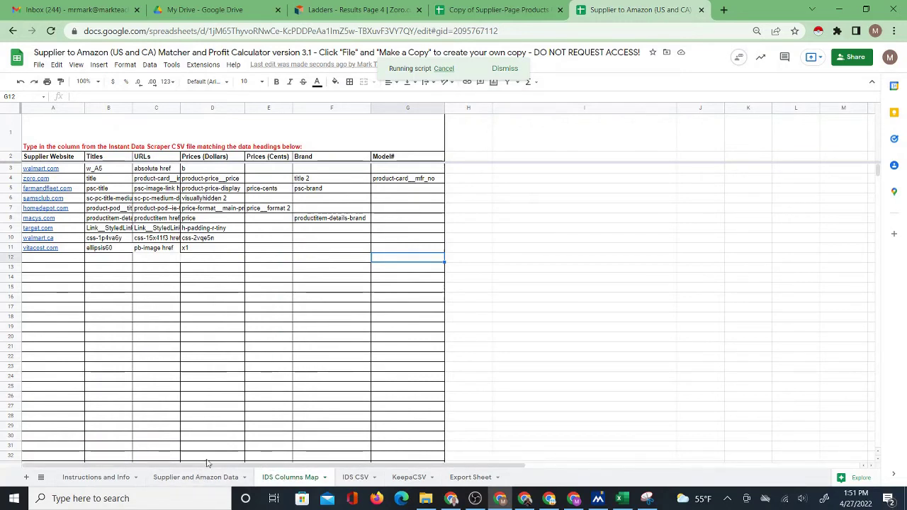
Return to the Supplier and Amazon Data sheet and preview the Amazon link of the first product
left_click(194, 478)
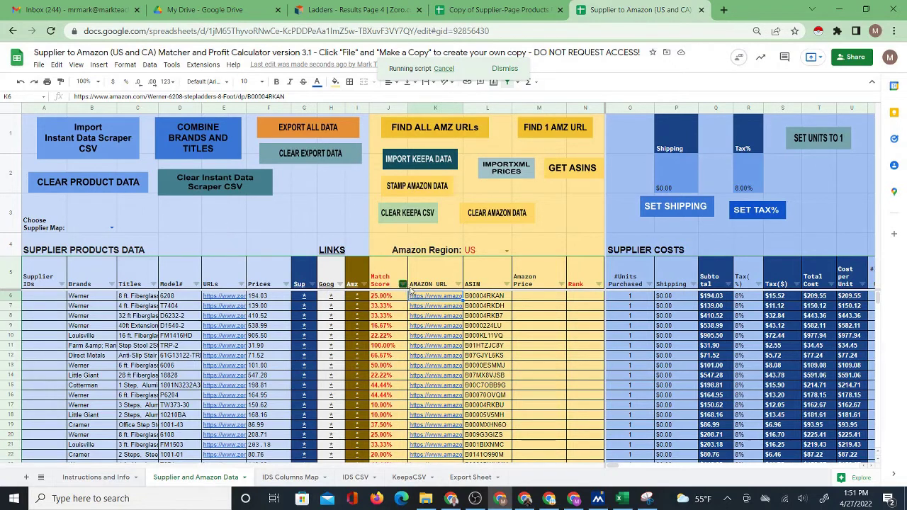
mouse_move(415, 296)
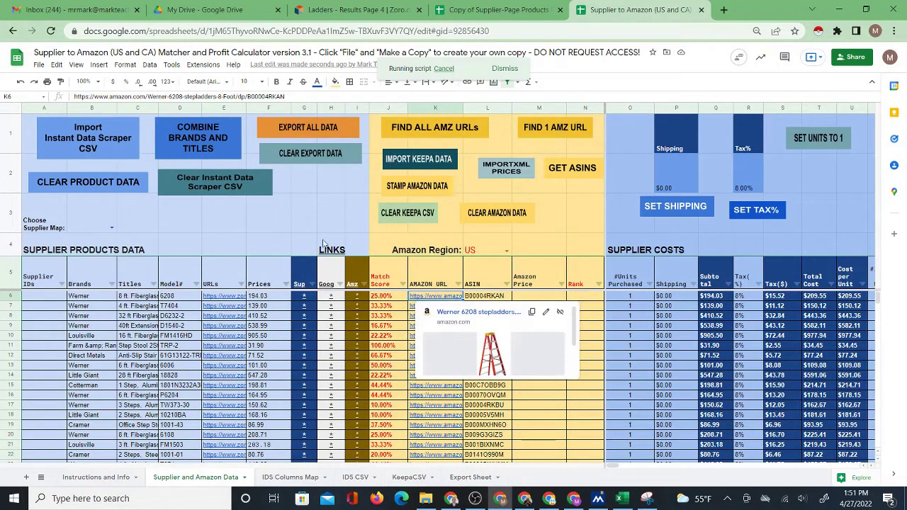
left_click(256, 228)
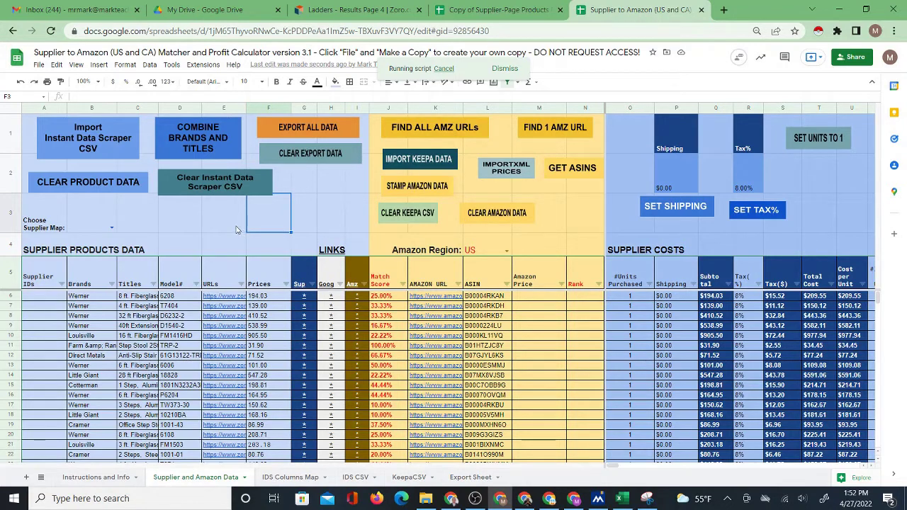
View the top of the Zoro Ladders results page 4 and return to the extractor spreadsheet
left_click(354, 6)
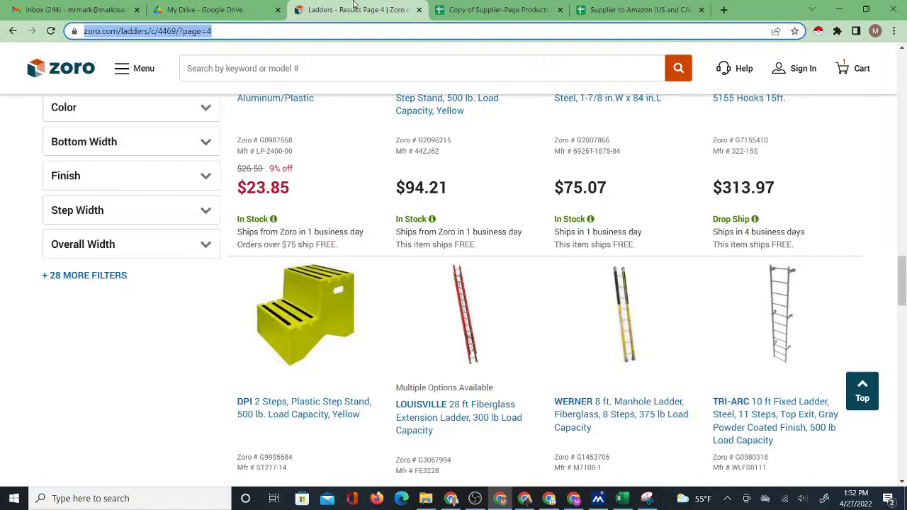
left_click_drag(902, 279, 902, 69)
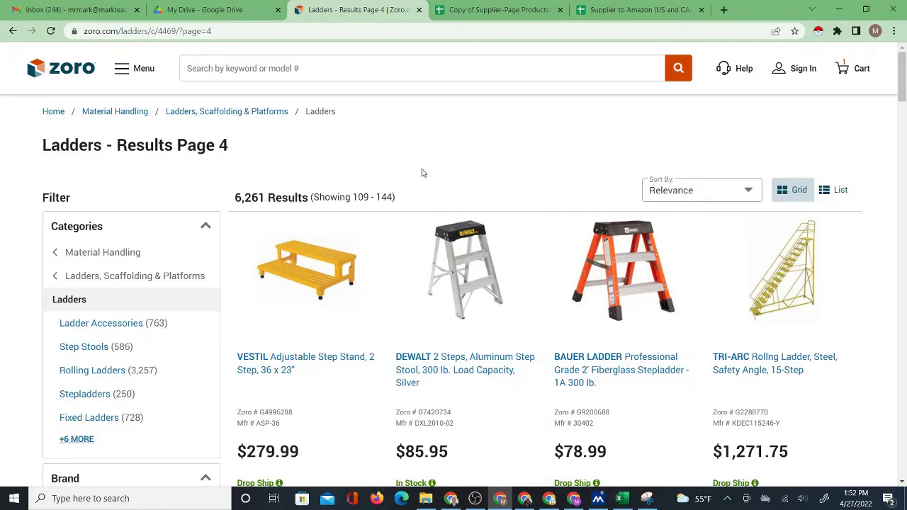
left_click(478, 10)
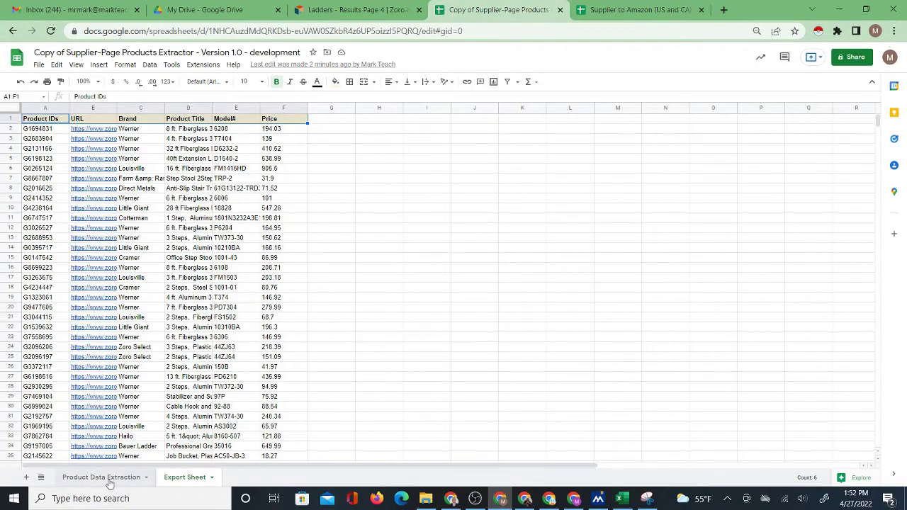
Open the Product Data Extraction sheet and review the product results page URL above the extracted products
left_click(107, 476)
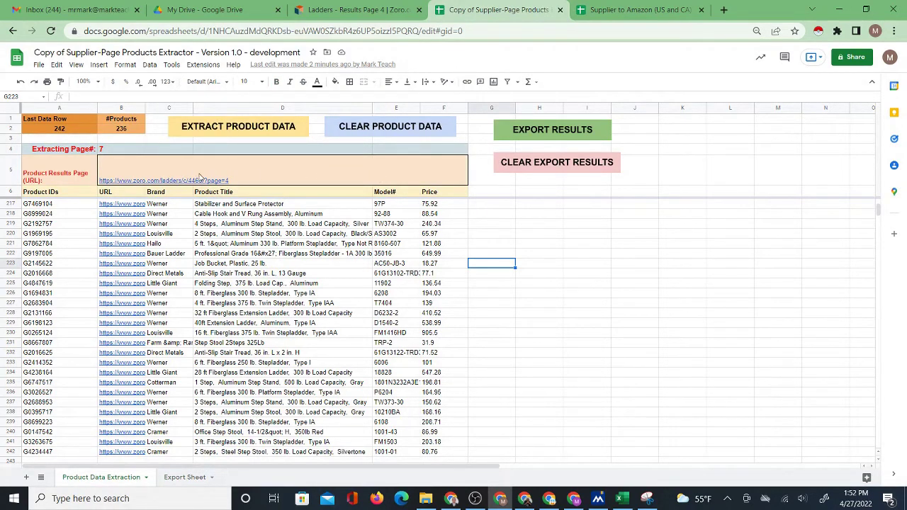
mouse_move(148, 179)
mouse_move(213, 161)
mouse_move(233, 173)
left_click(495, 205)
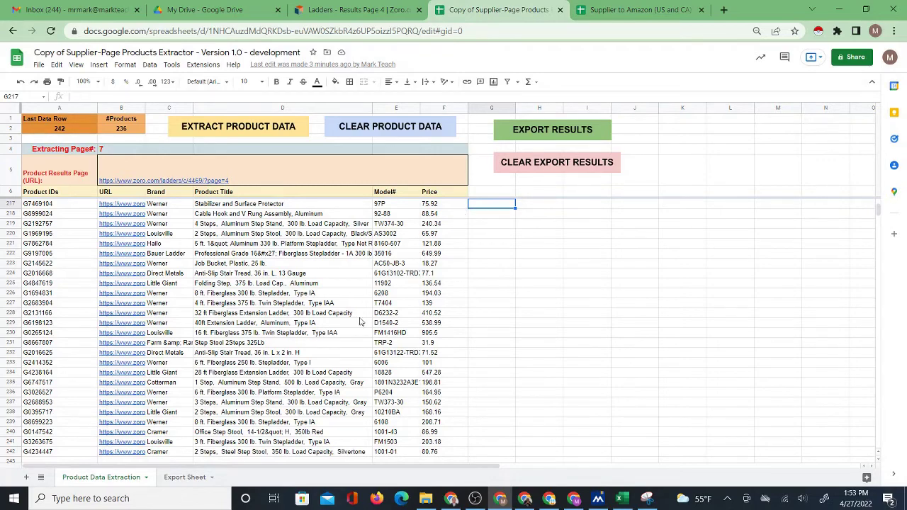
Review the extracted products from row 7, preview the first product's link, and revisit the Zoro Ladders page before returning to the extractor
scroll(360, 321, "up", 10)
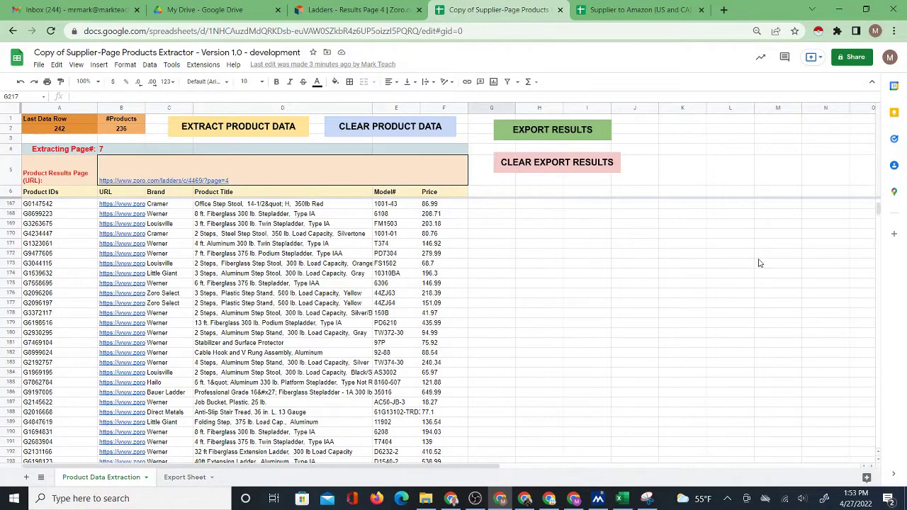
left_click_drag(878, 210, 878, 204)
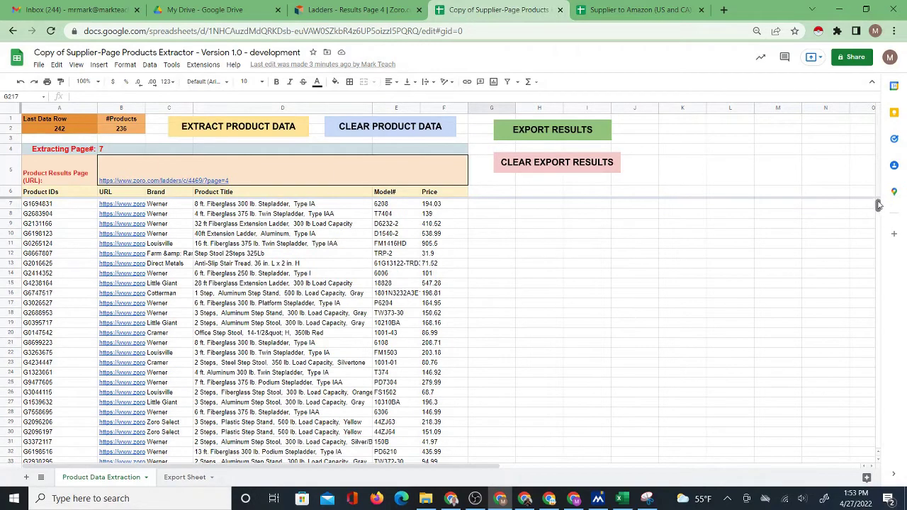
left_click(491, 207)
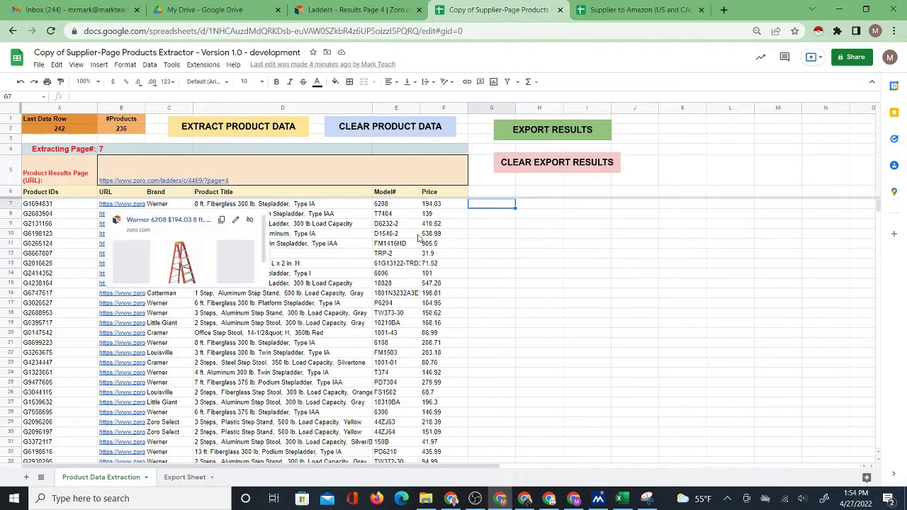
left_click(339, 11)
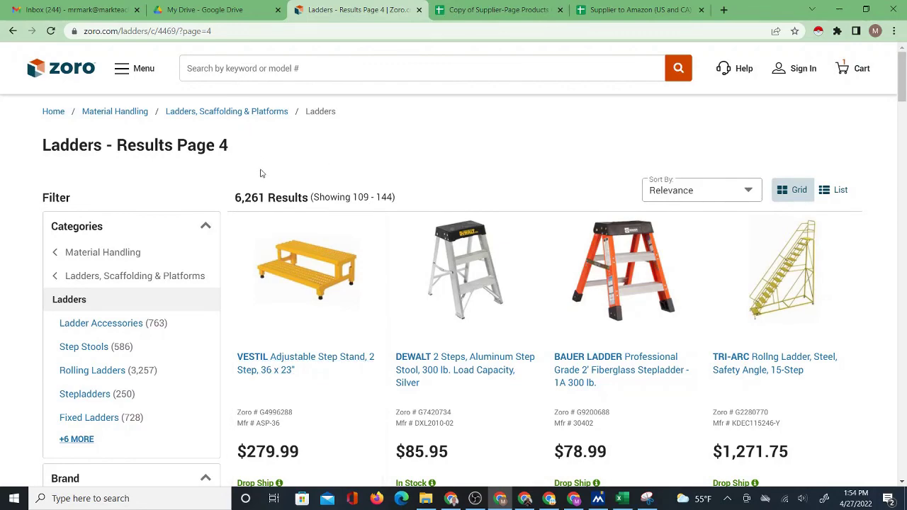
left_click(482, 10)
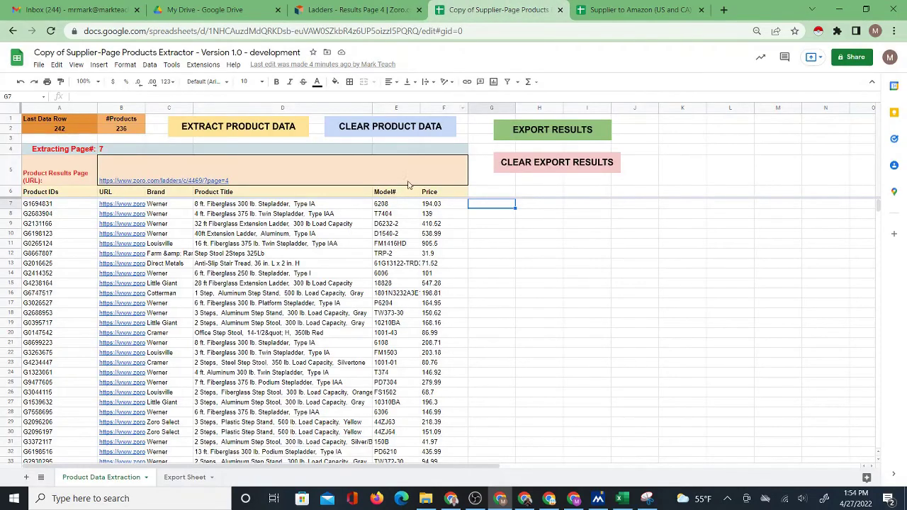